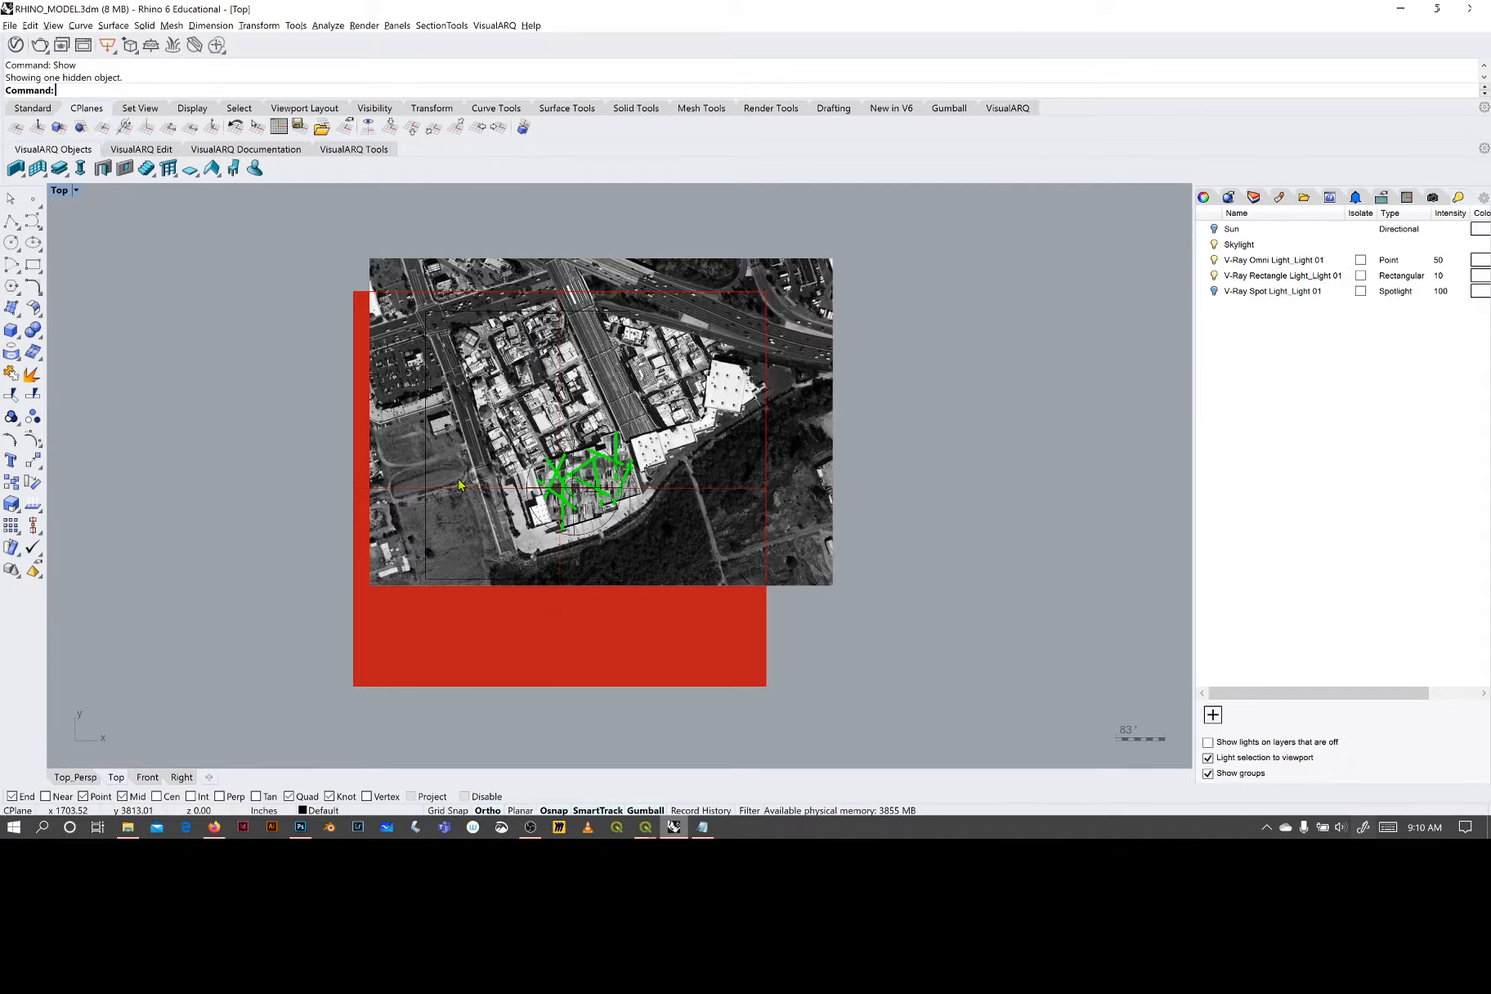
# - Hide the aerial photo surface and bring it back into view
pyautogui.click(805, 472)
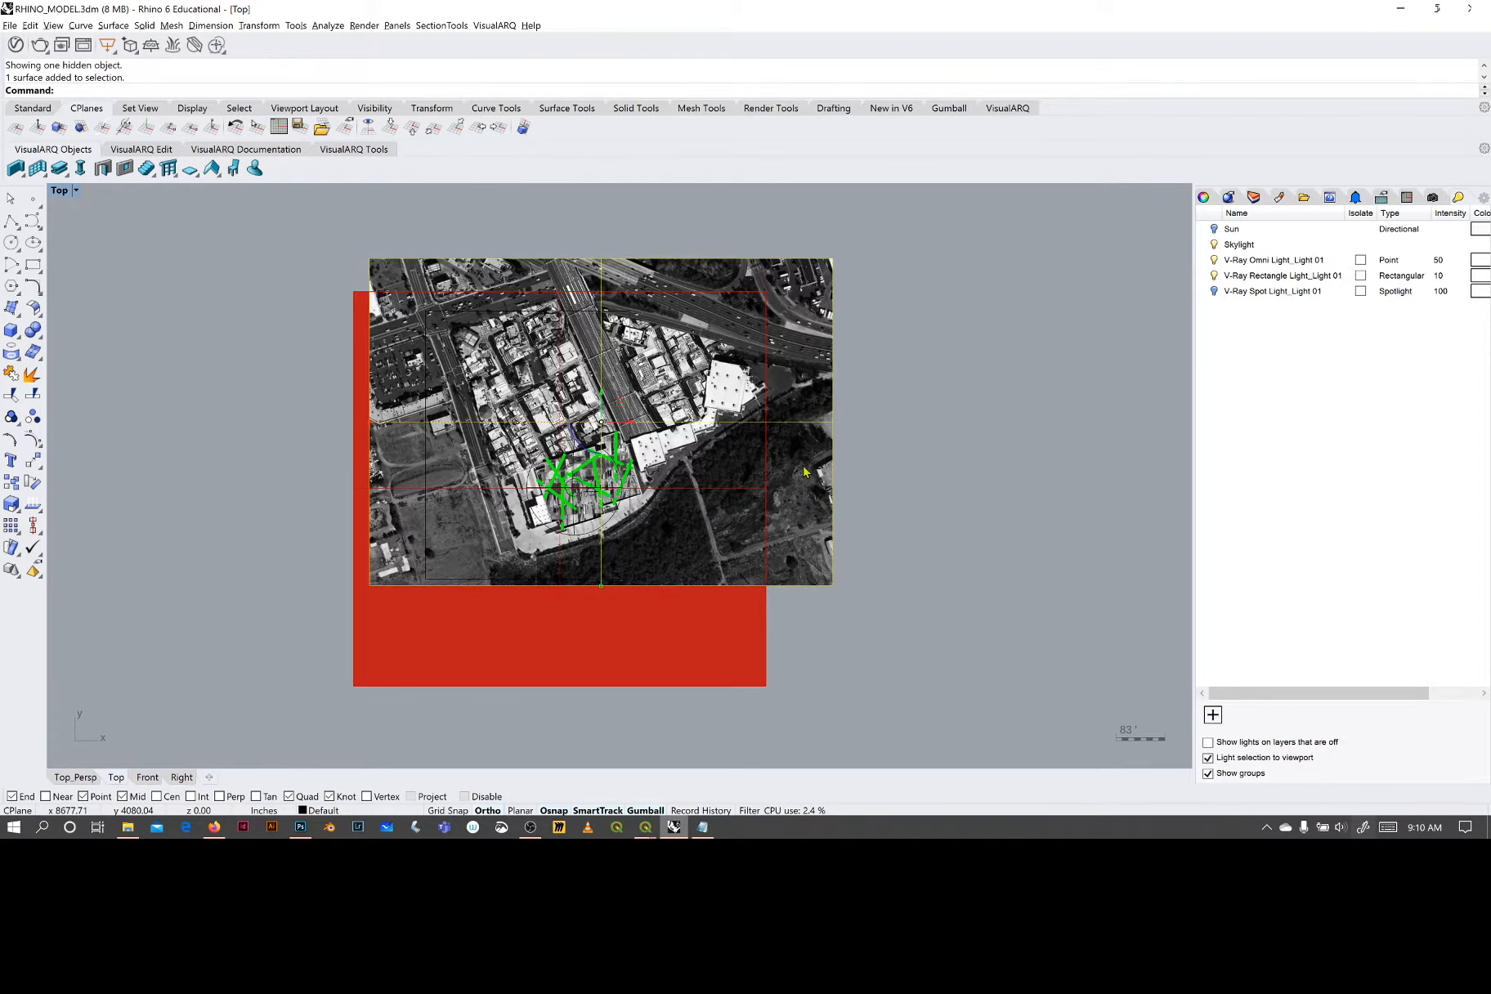
pyautogui.press('Return')
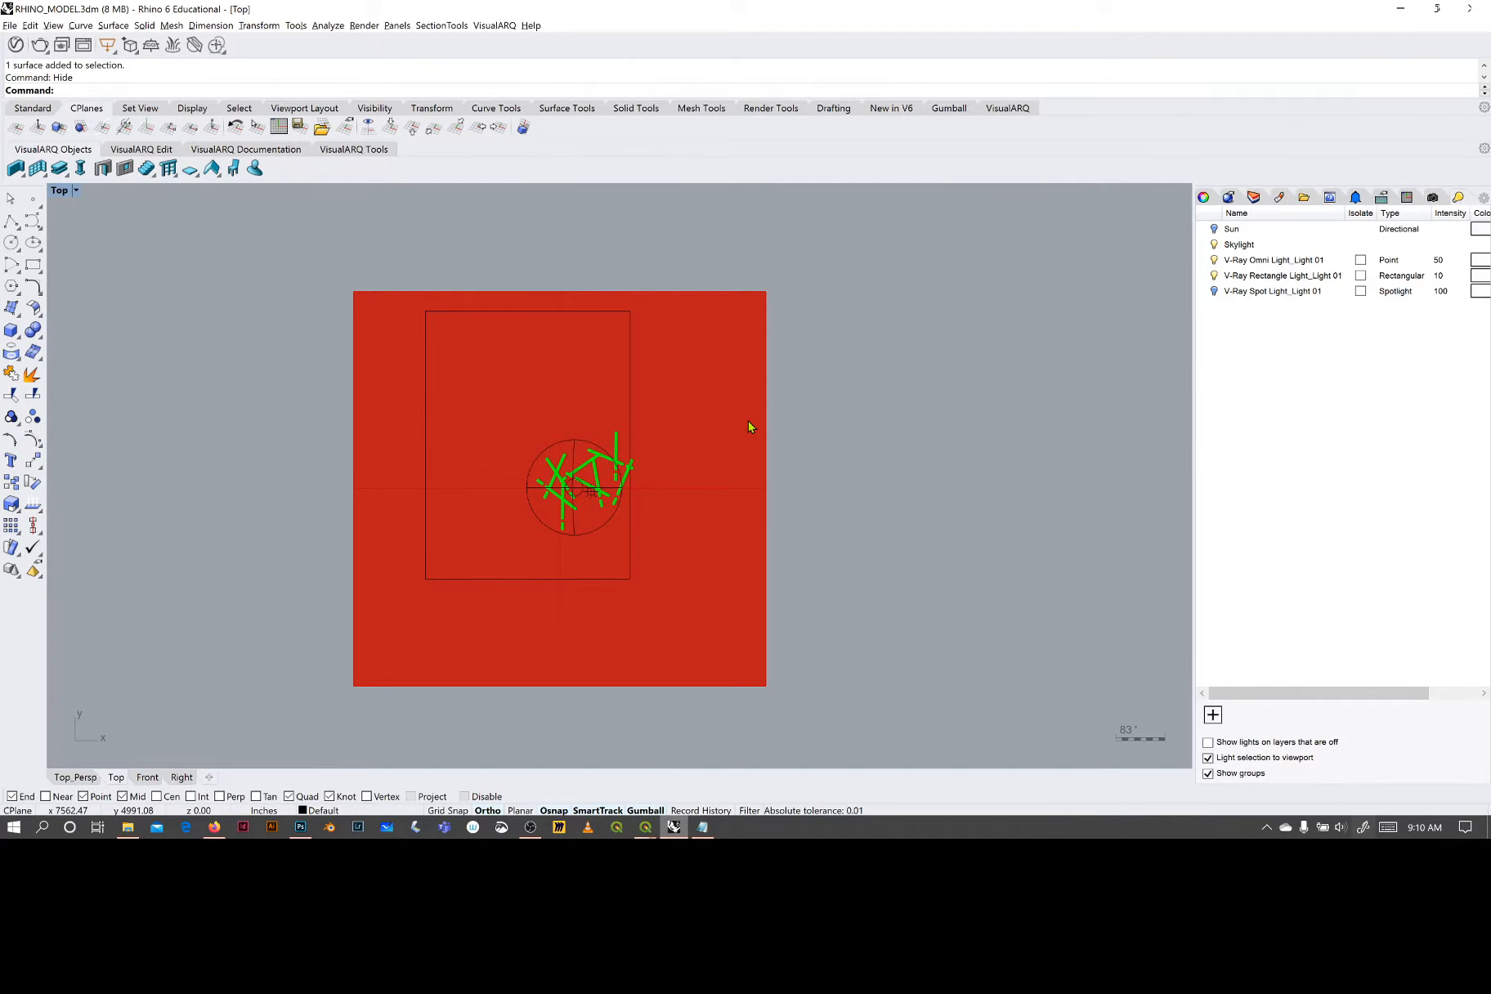
pyautogui.write('Show')
pyautogui.press('Return')
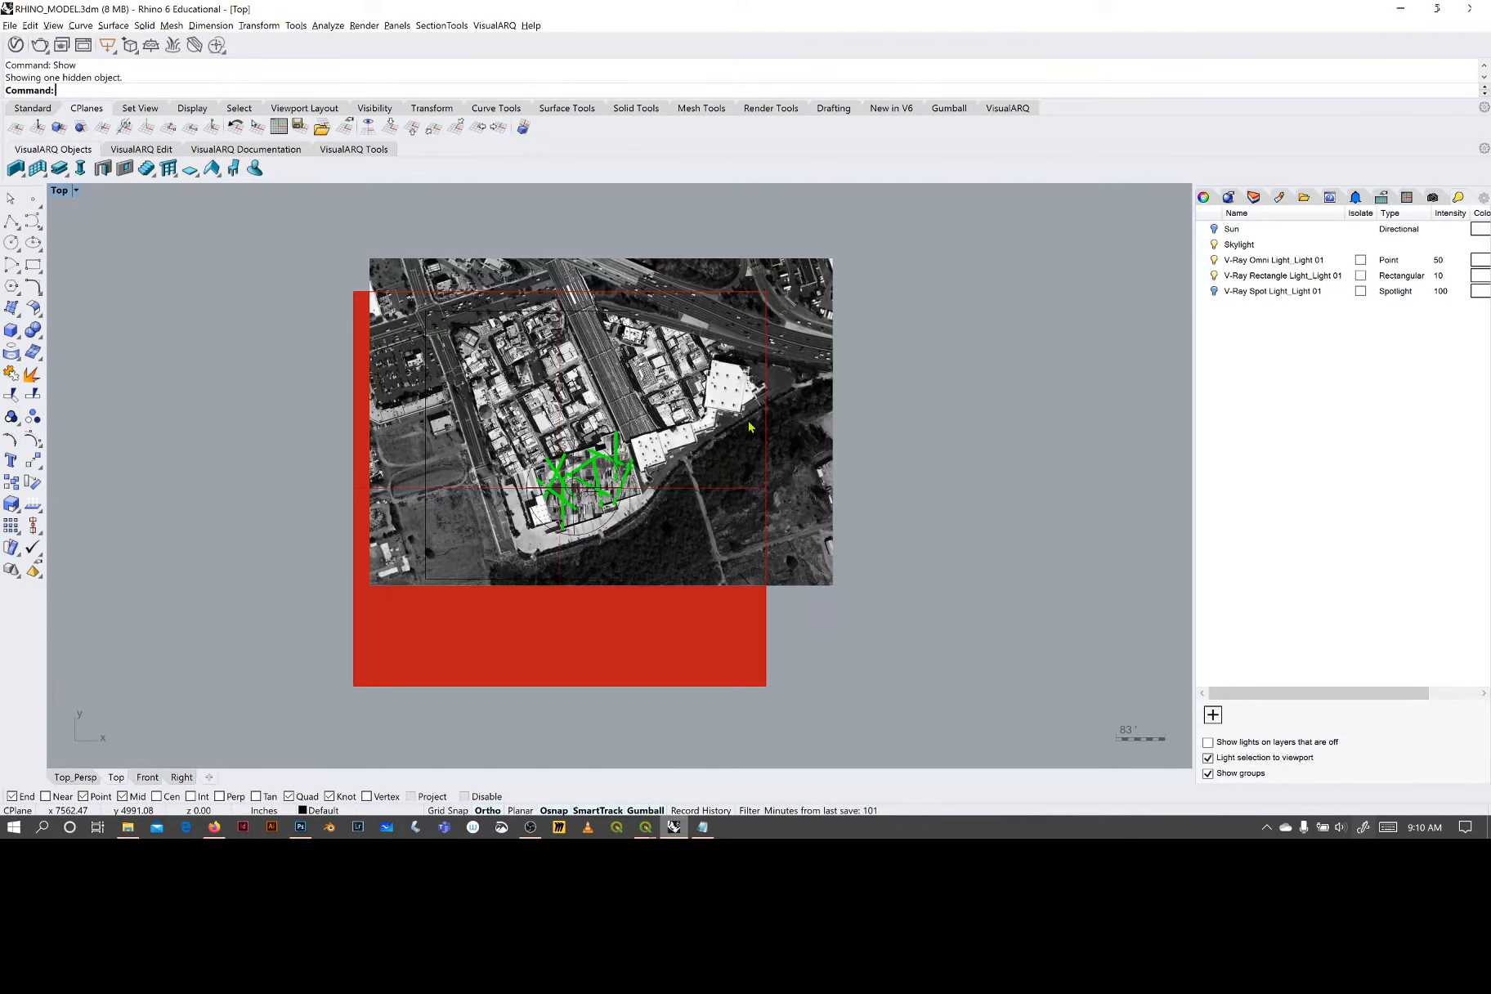
# - Hide the aerial photo surface covering the red ground plane, leaving the green walls and lights in view
pyautogui.scroll(5, 613, 418)
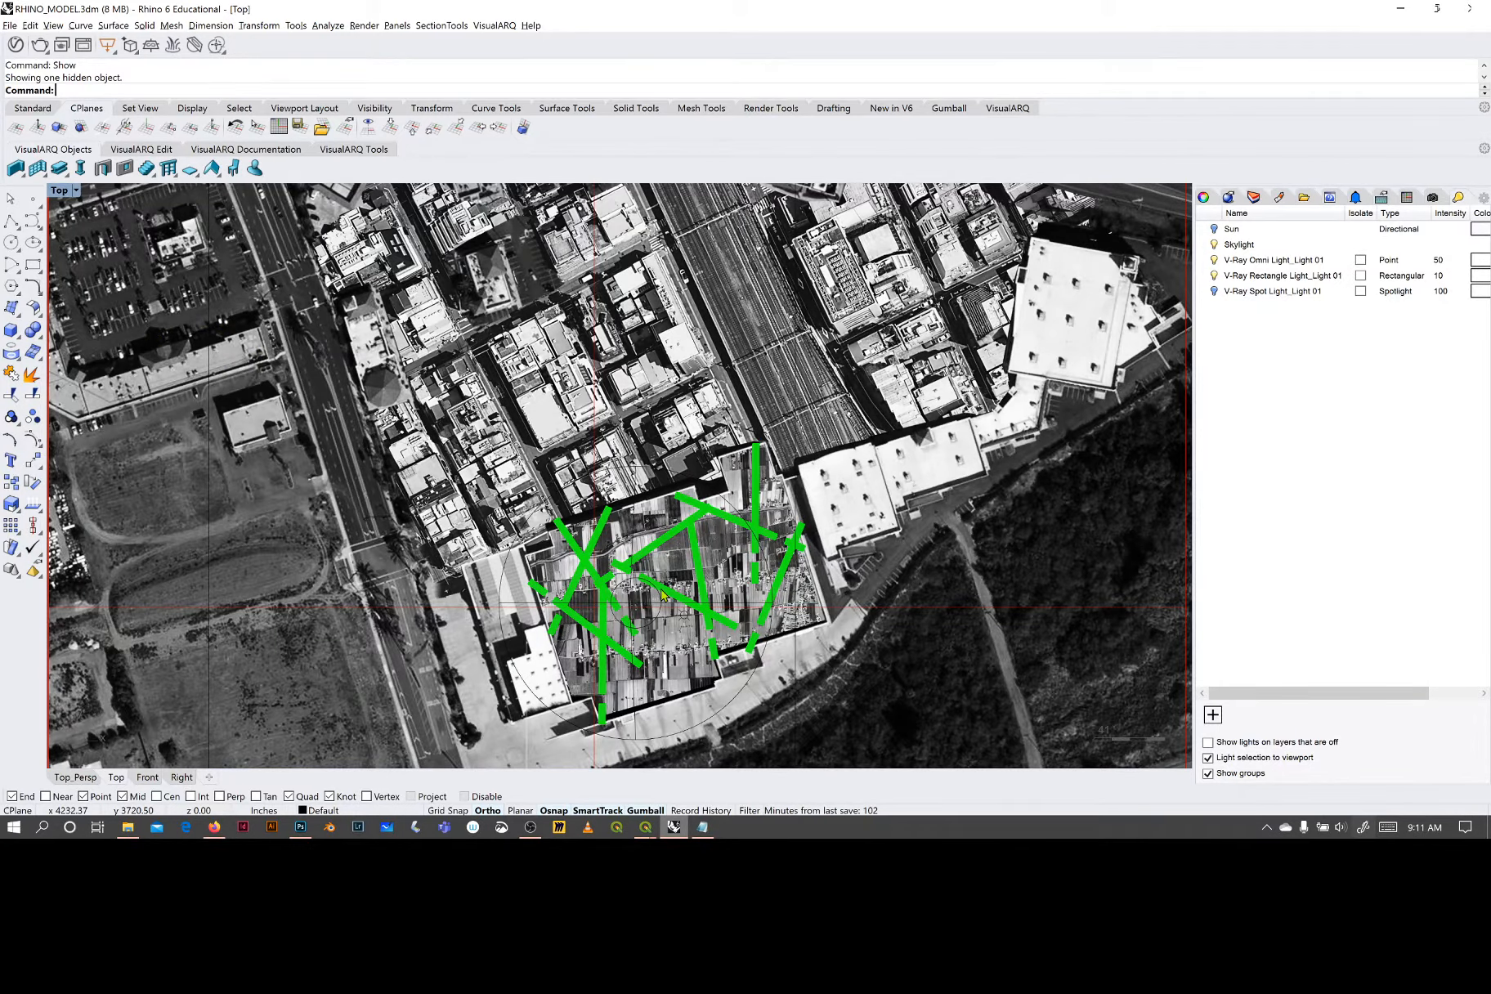
pyautogui.scroll(-5, 789, 511)
pyautogui.moveTo(790, 510); pyautogui.dragTo(736, 485, button='right')
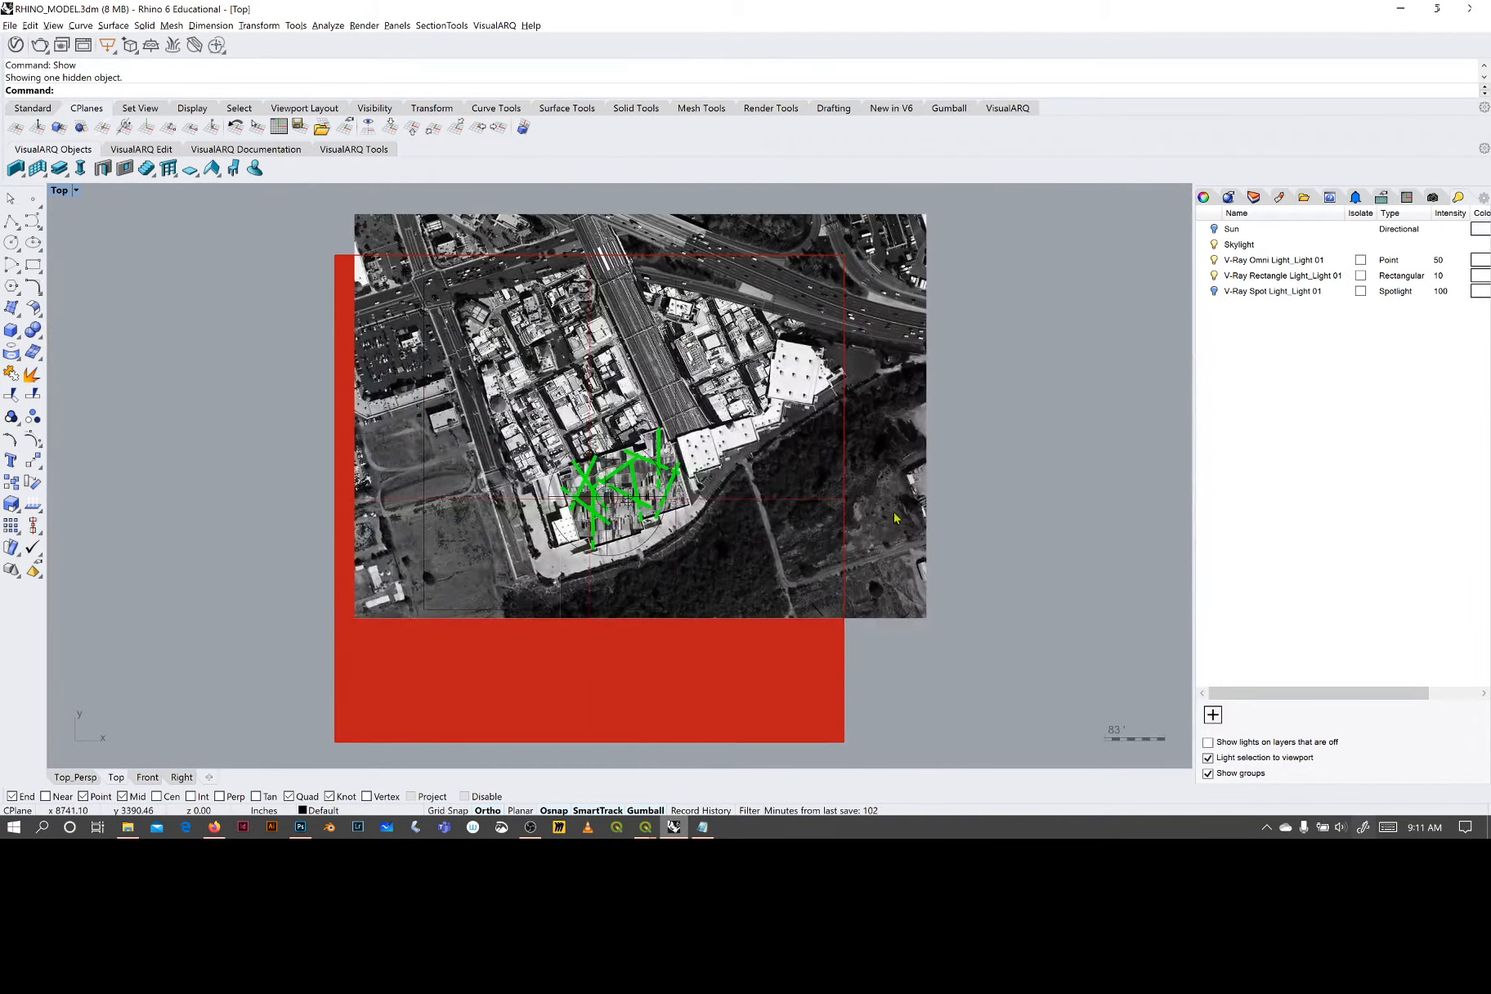
pyautogui.moveTo(894, 513); pyautogui.dragTo(684, 448, button='right')
pyautogui.click(663, 417)
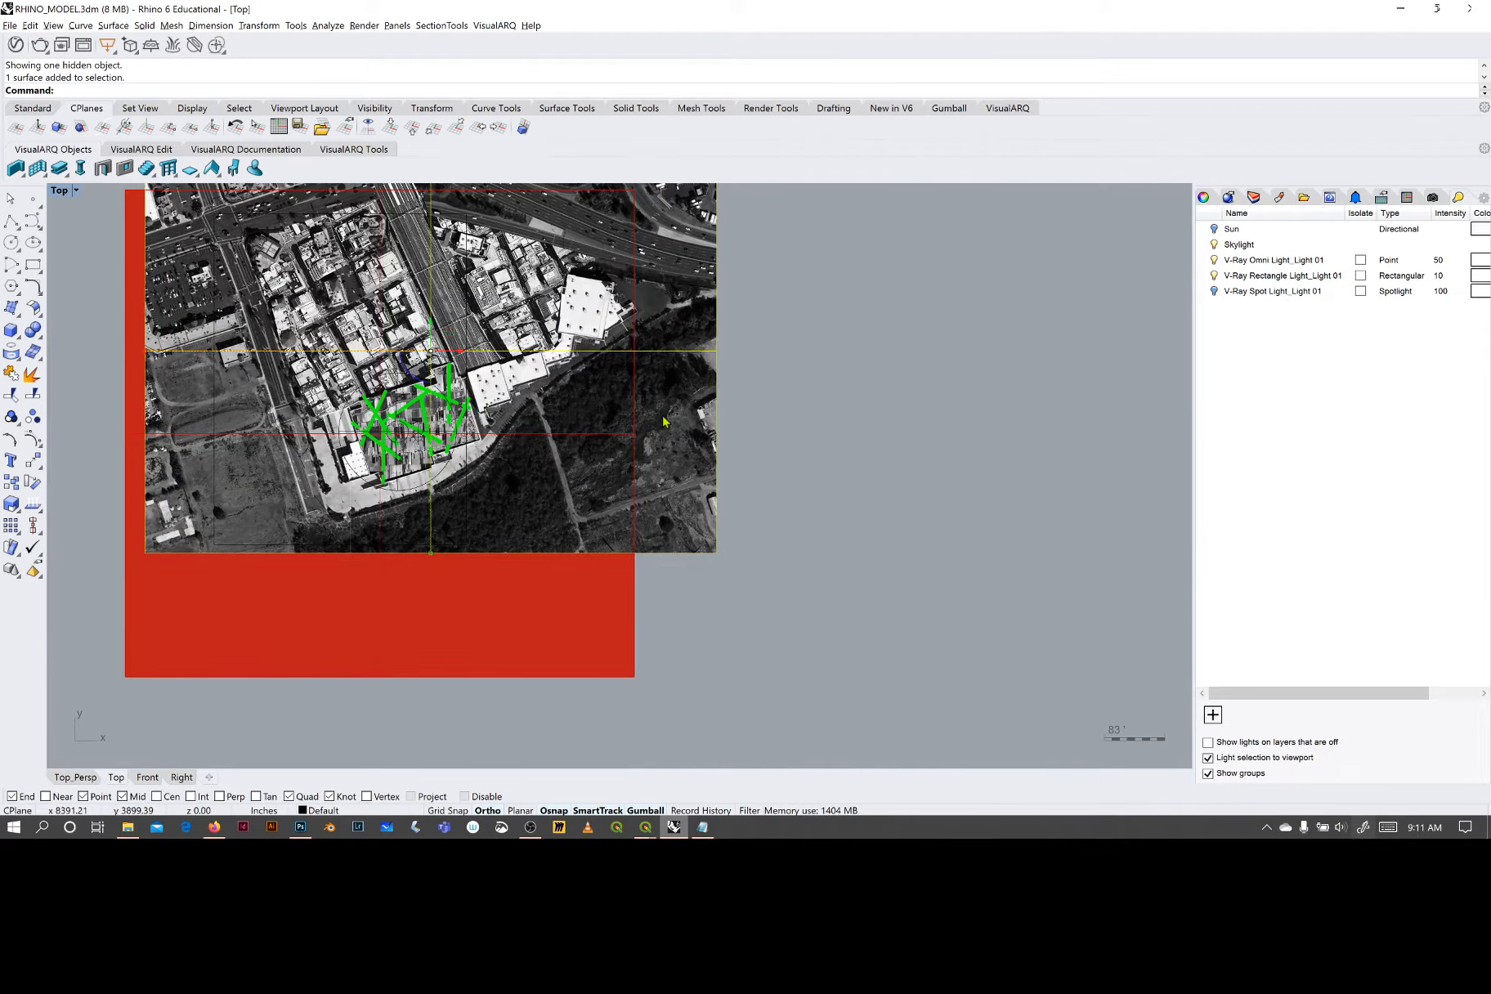
pyautogui.write('hide')
pyautogui.press('Return')
pyautogui.moveTo(654, 415); pyautogui.dragTo(791, 449, button='right')
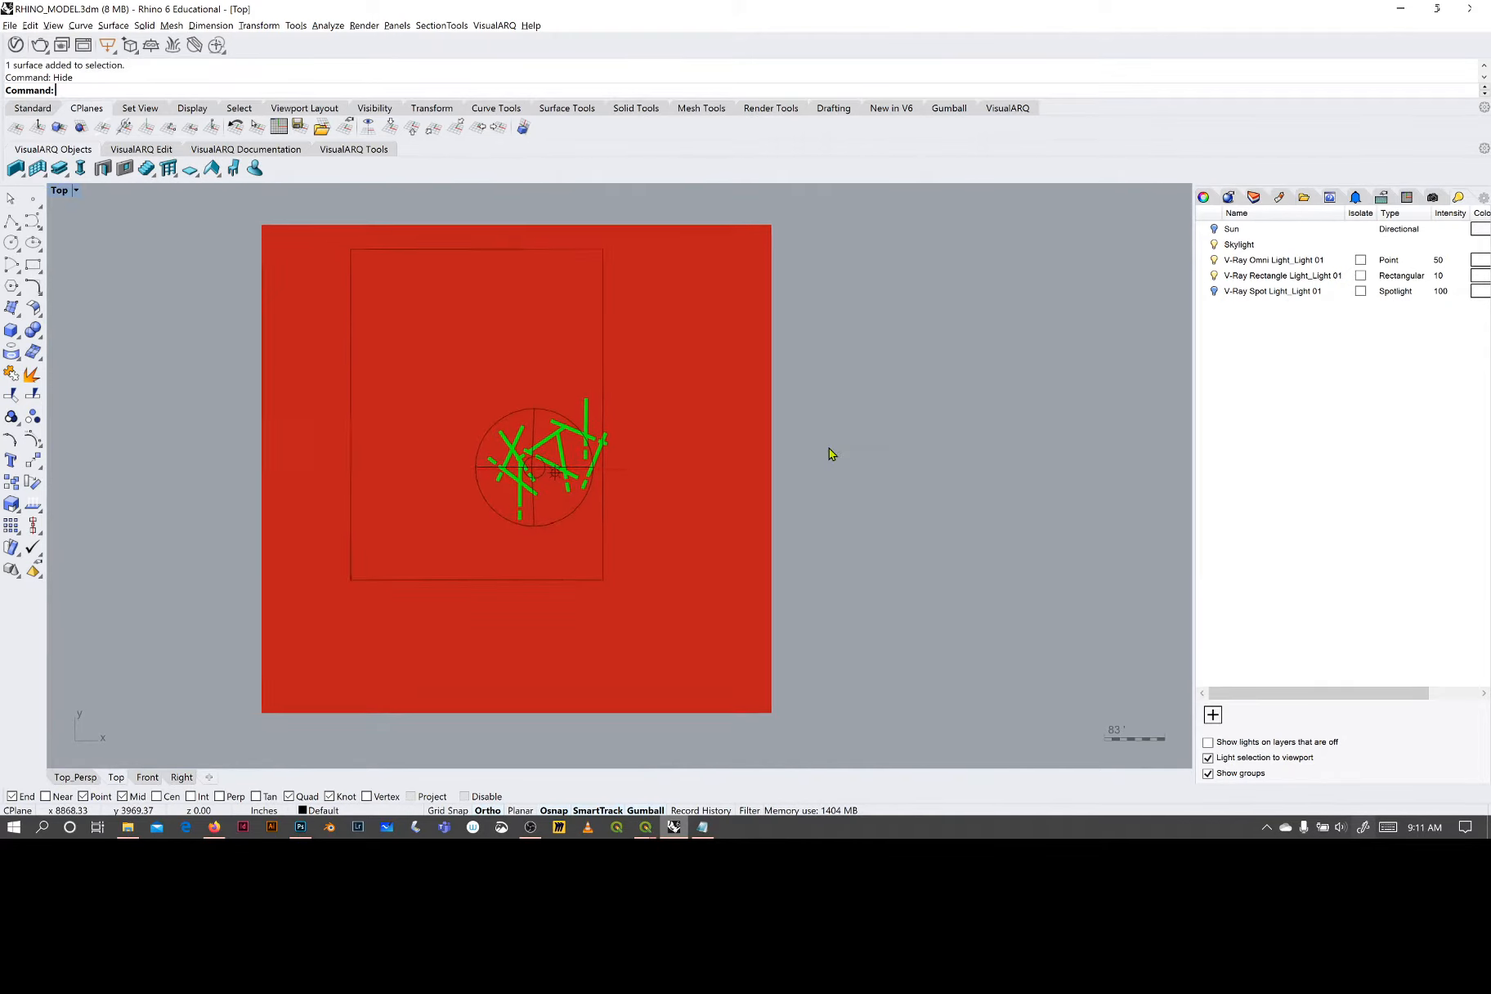
# - Preview the Top viewport in Rendered display mode and return it to Shaded
pyautogui.click(72, 192)
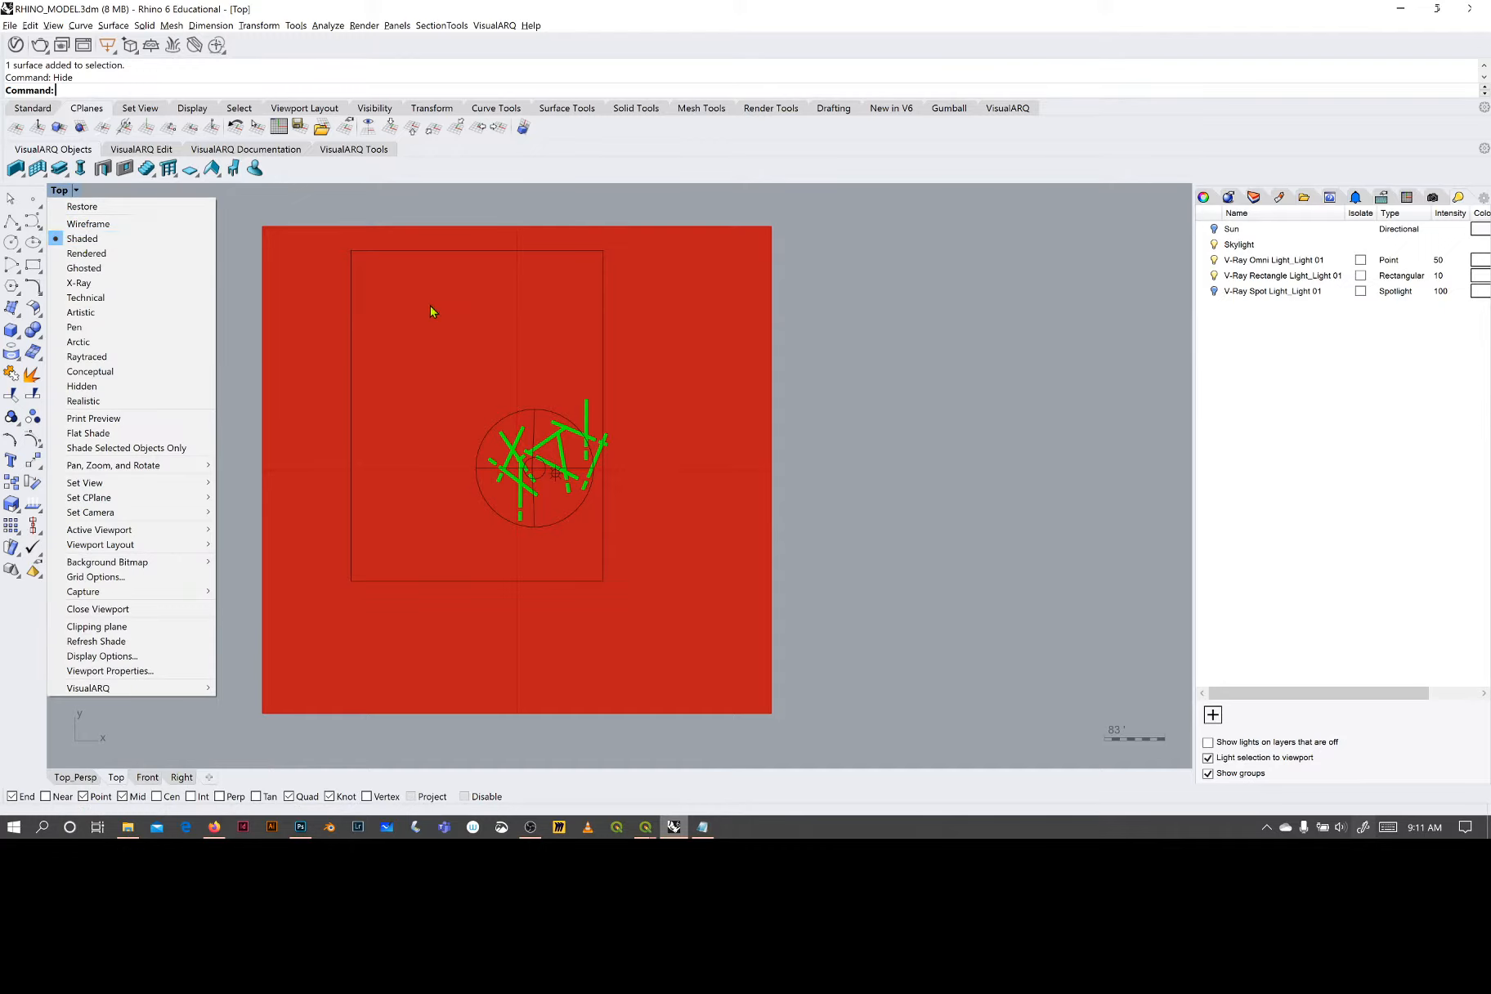
pyautogui.click(98, 255)
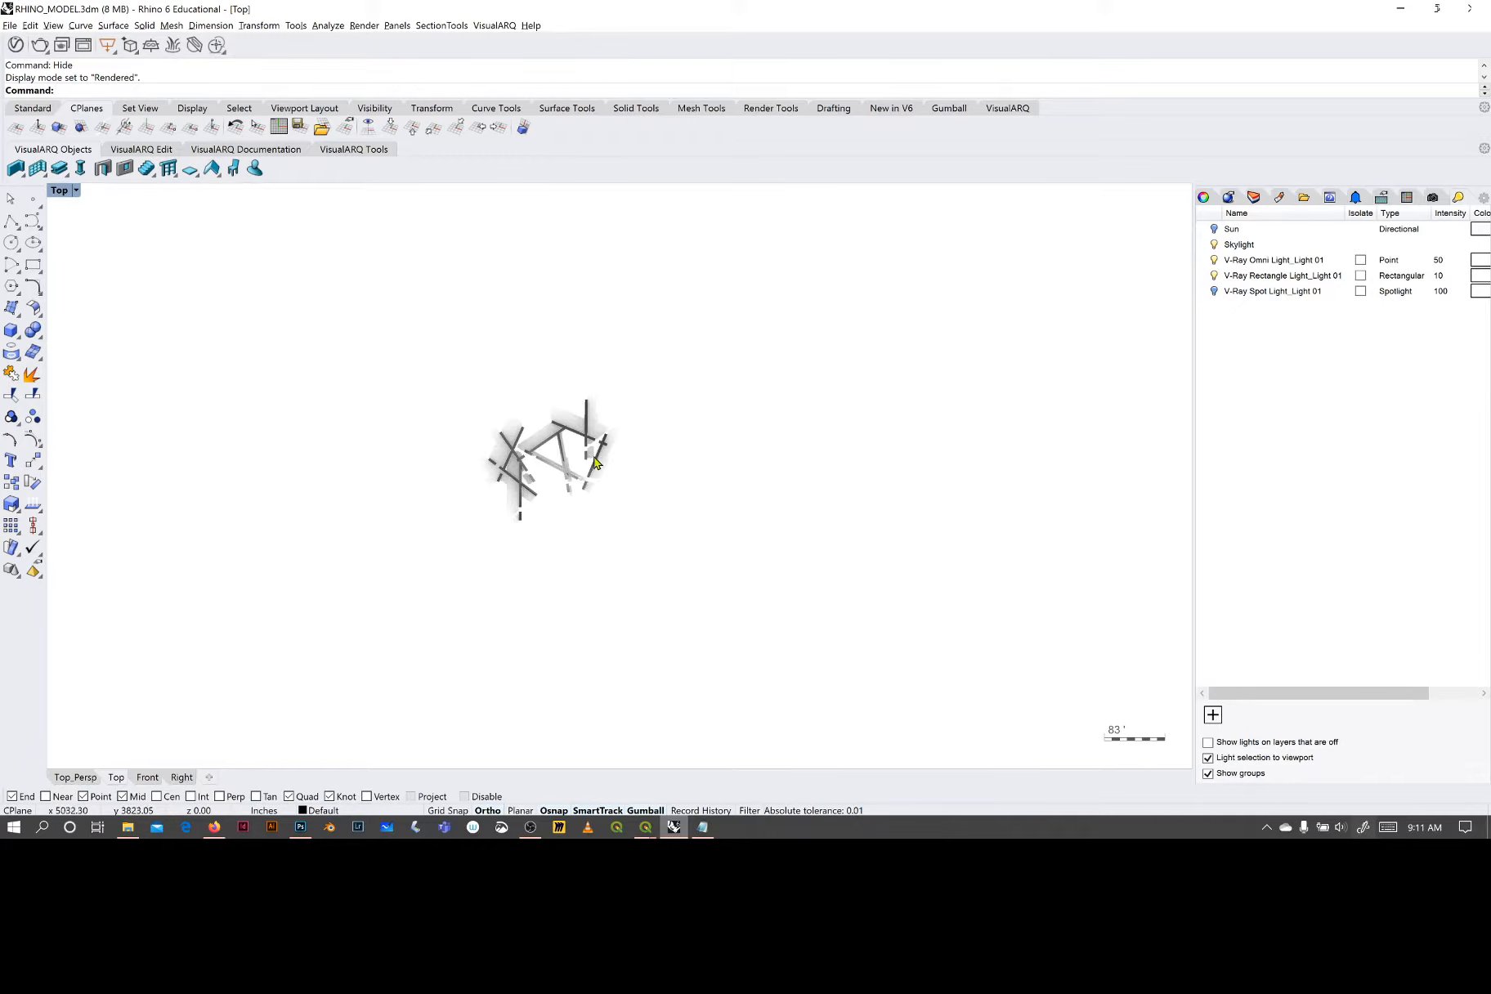
pyautogui.scroll(3, 560, 460)
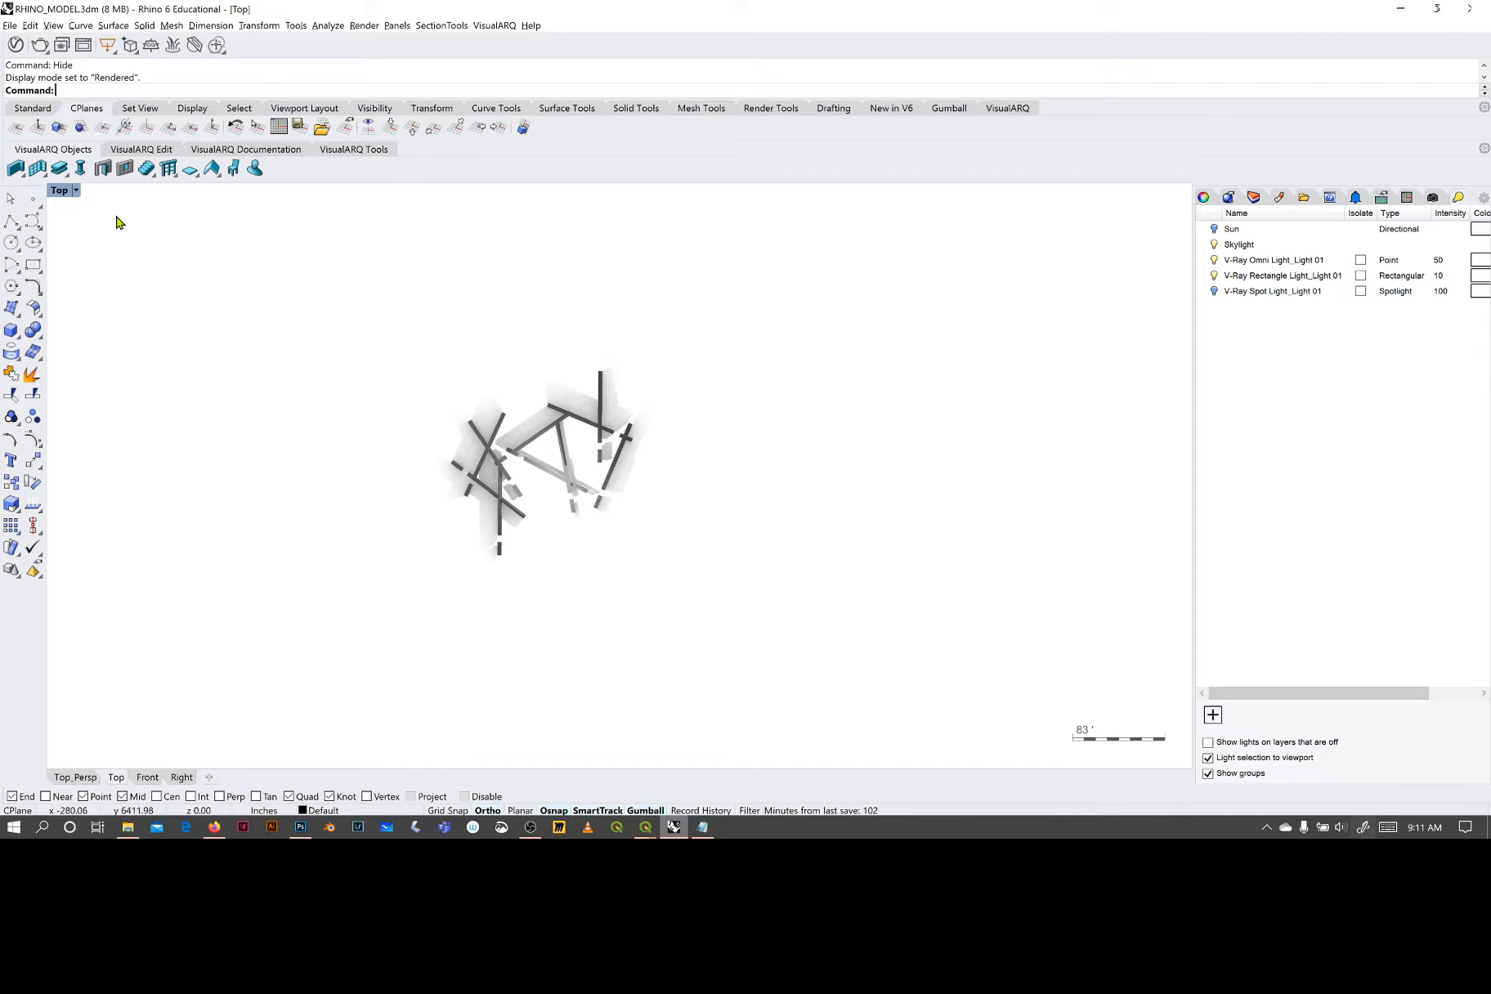
pyautogui.click(74, 192)
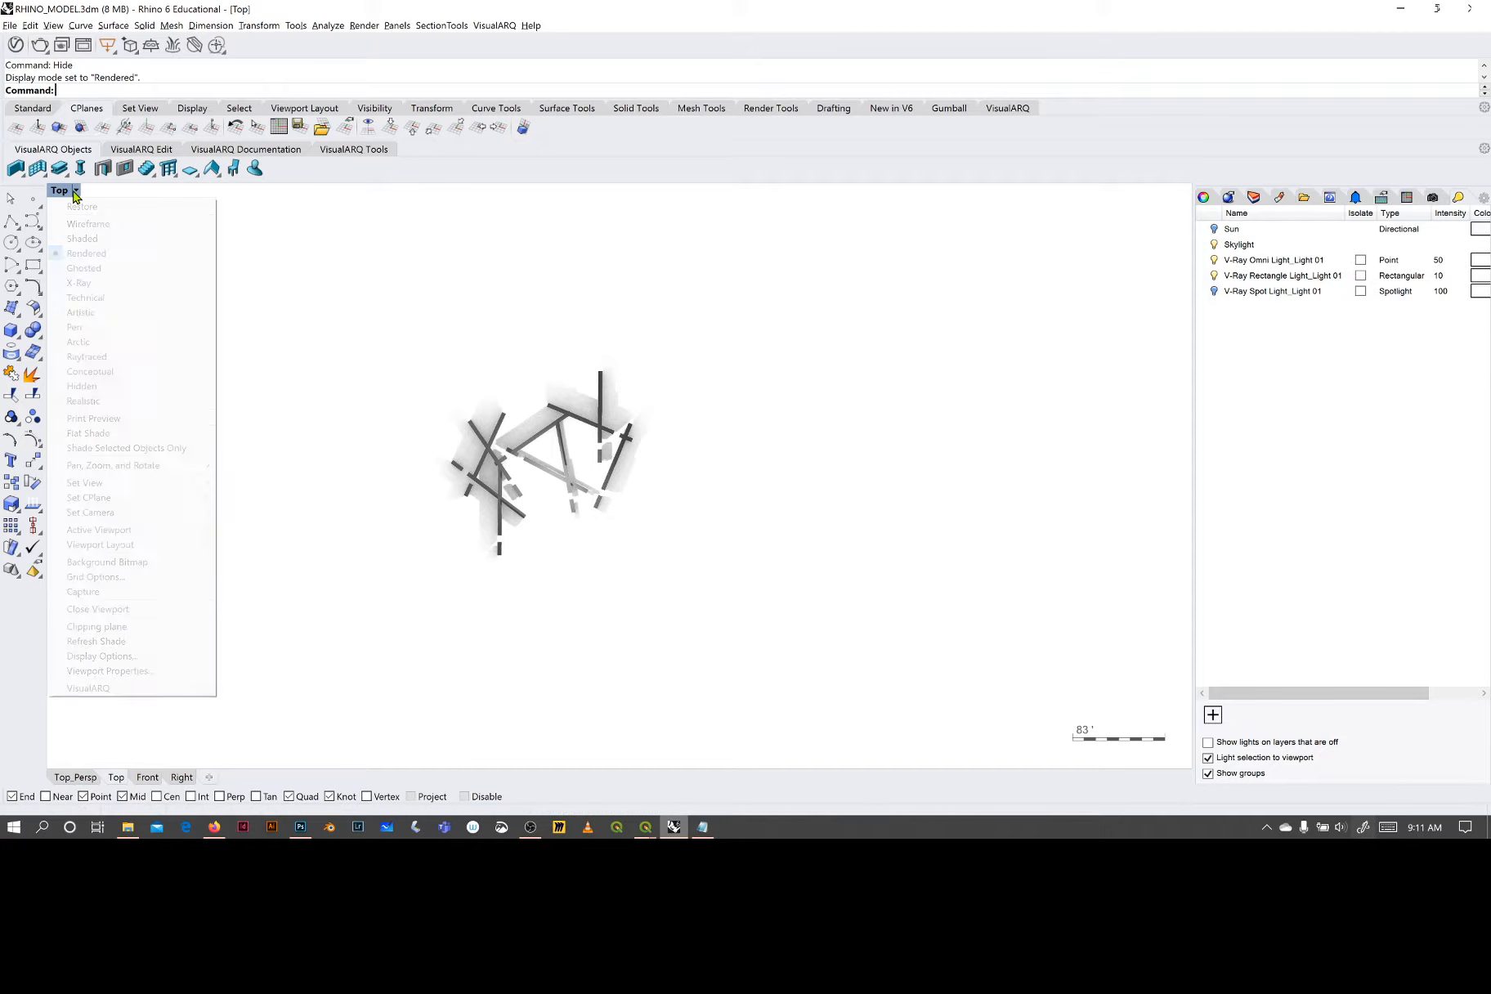
pyautogui.click(86, 239)
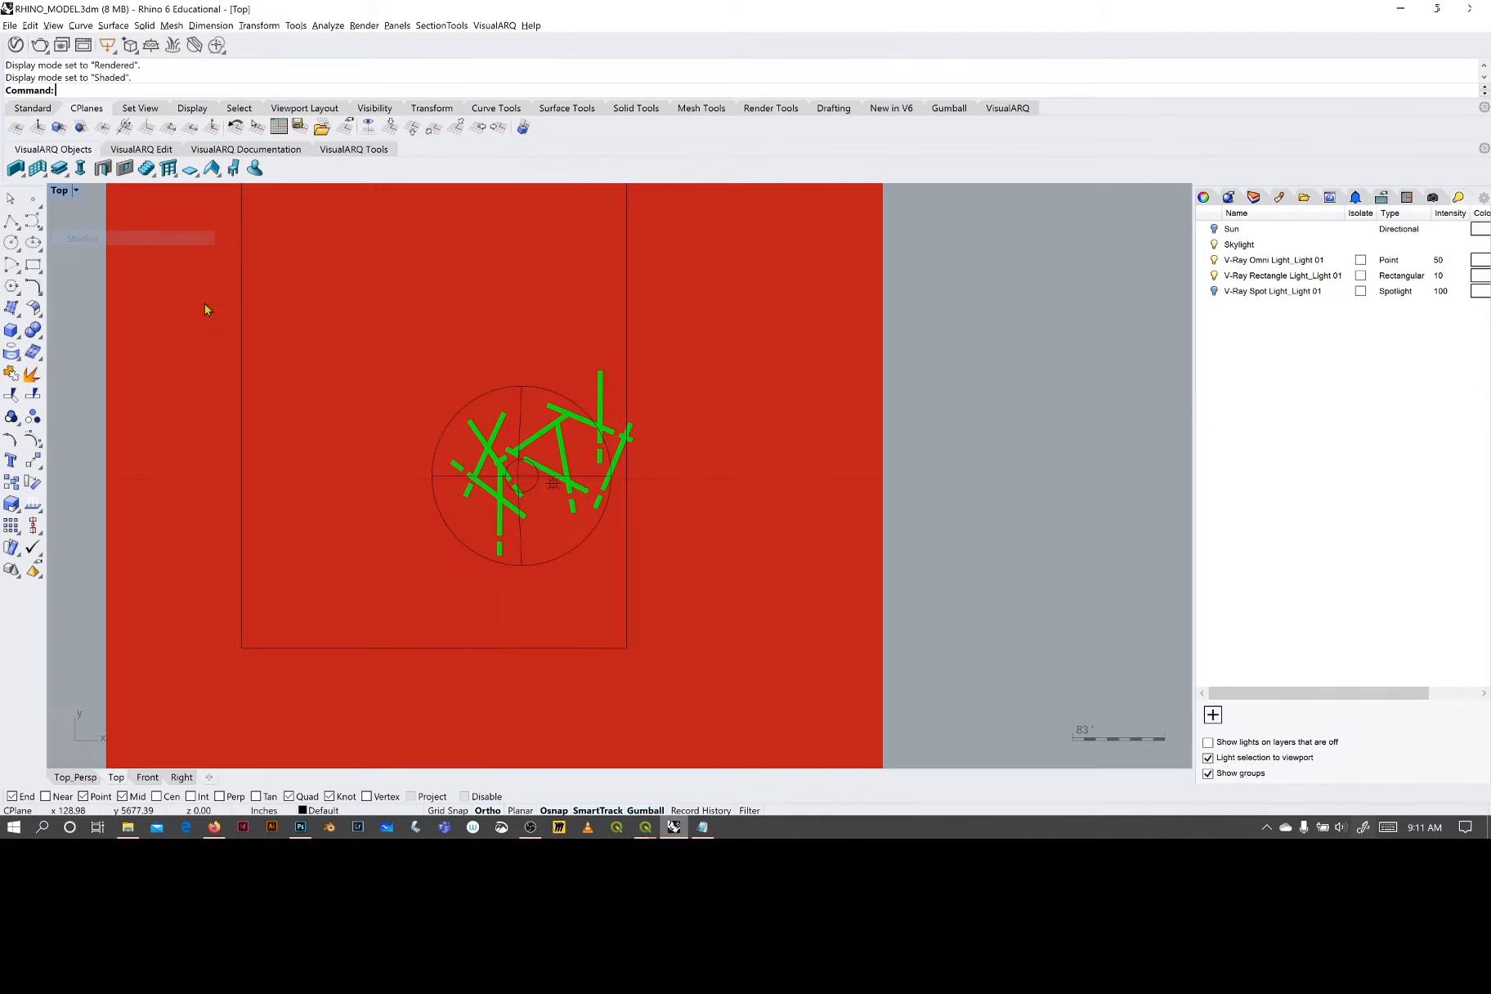
# - Change the Top_Persp viewport to the Perspective view and frame the walls, ground plane and lights
pyautogui.click(74, 777)
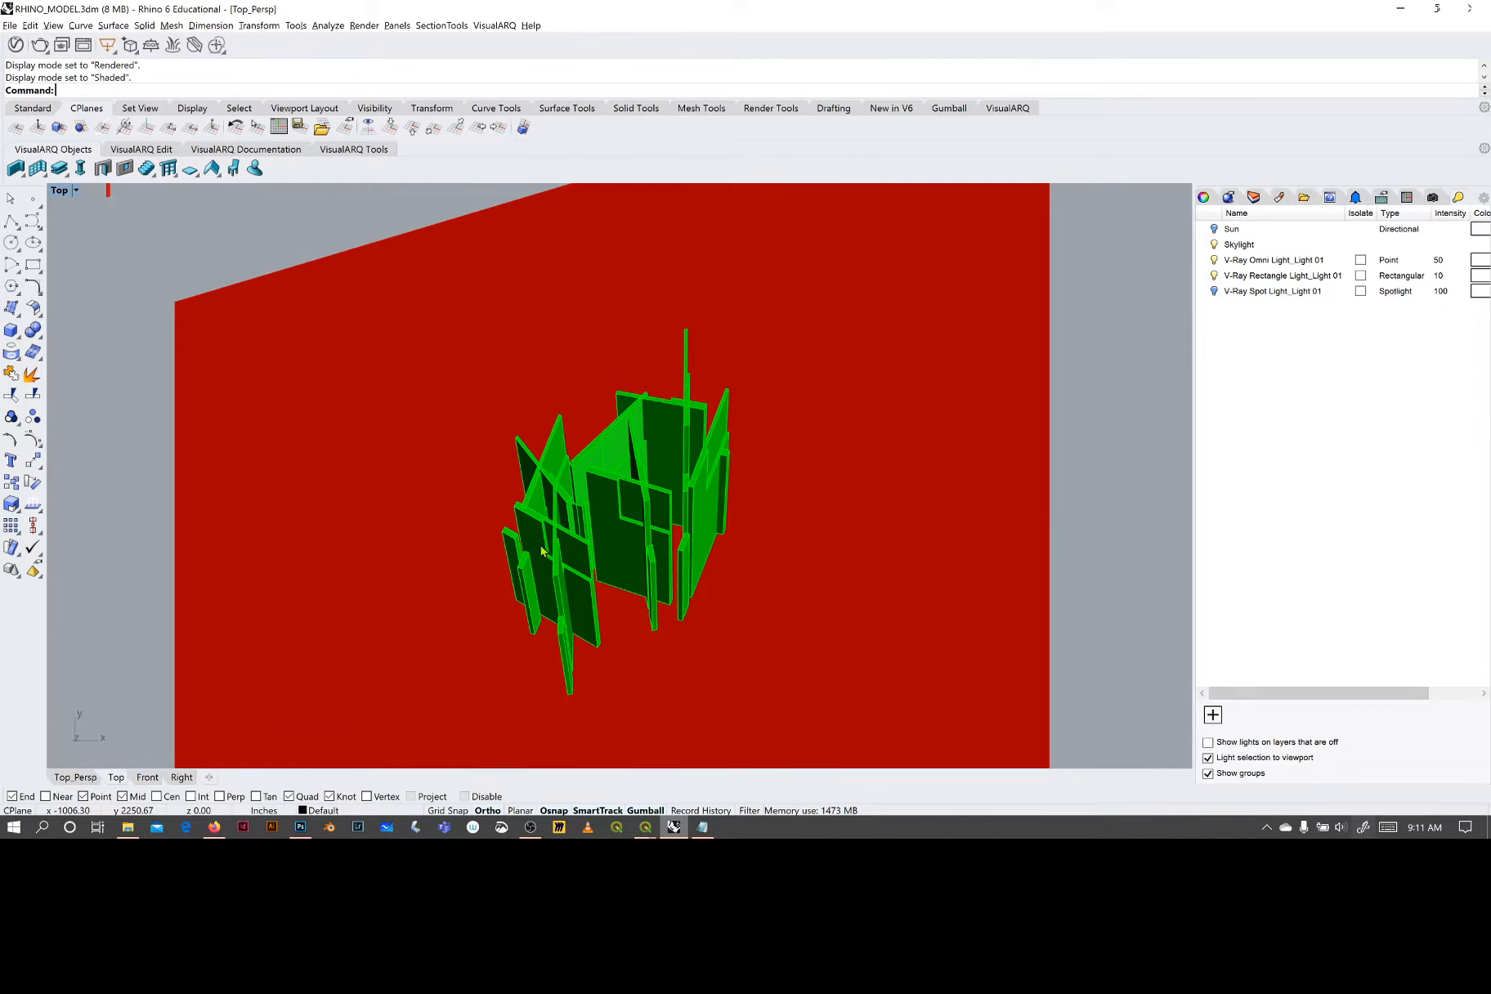
pyautogui.click(106, 189)
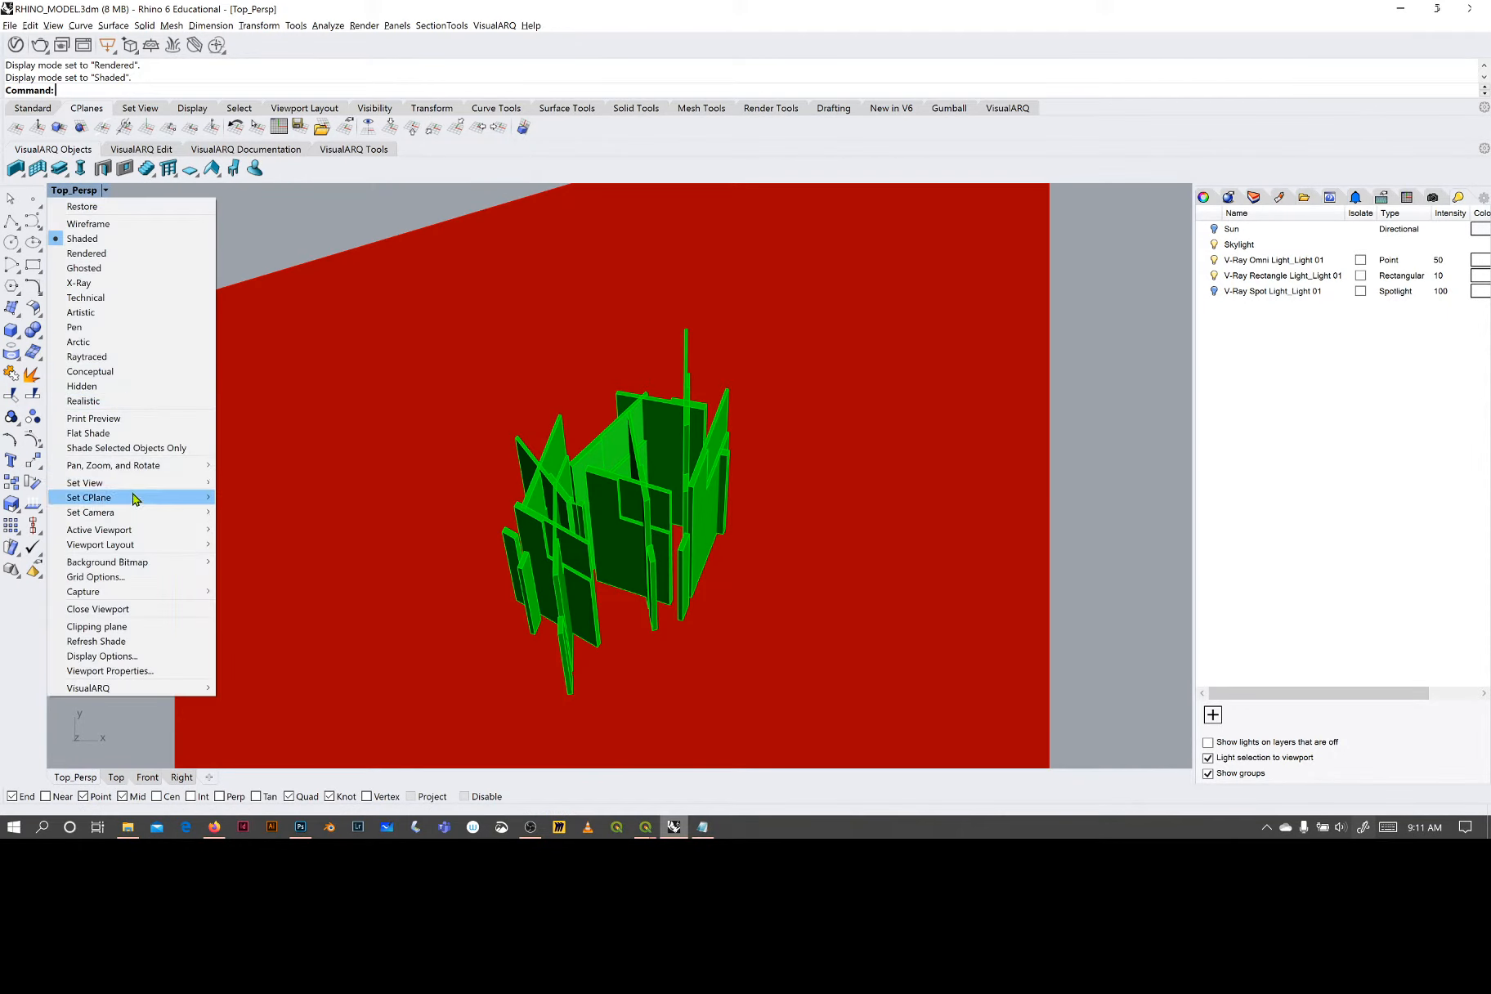
pyautogui.moveTo(137, 483)
pyautogui.click(260, 589)
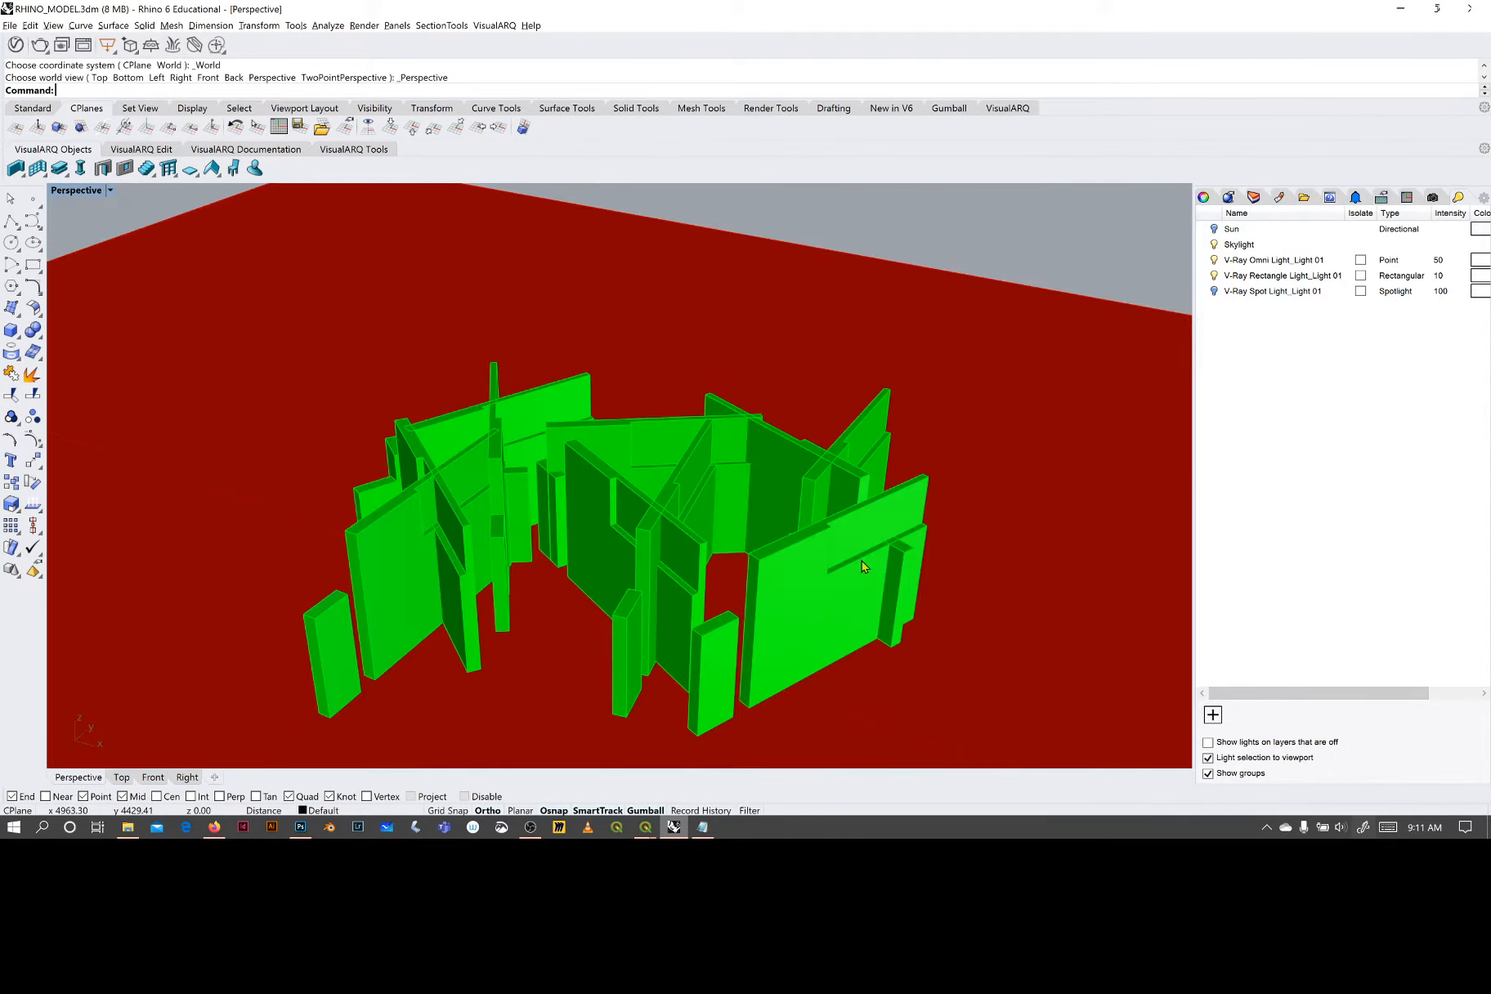
pyautogui.scroll(-5, 862, 564)
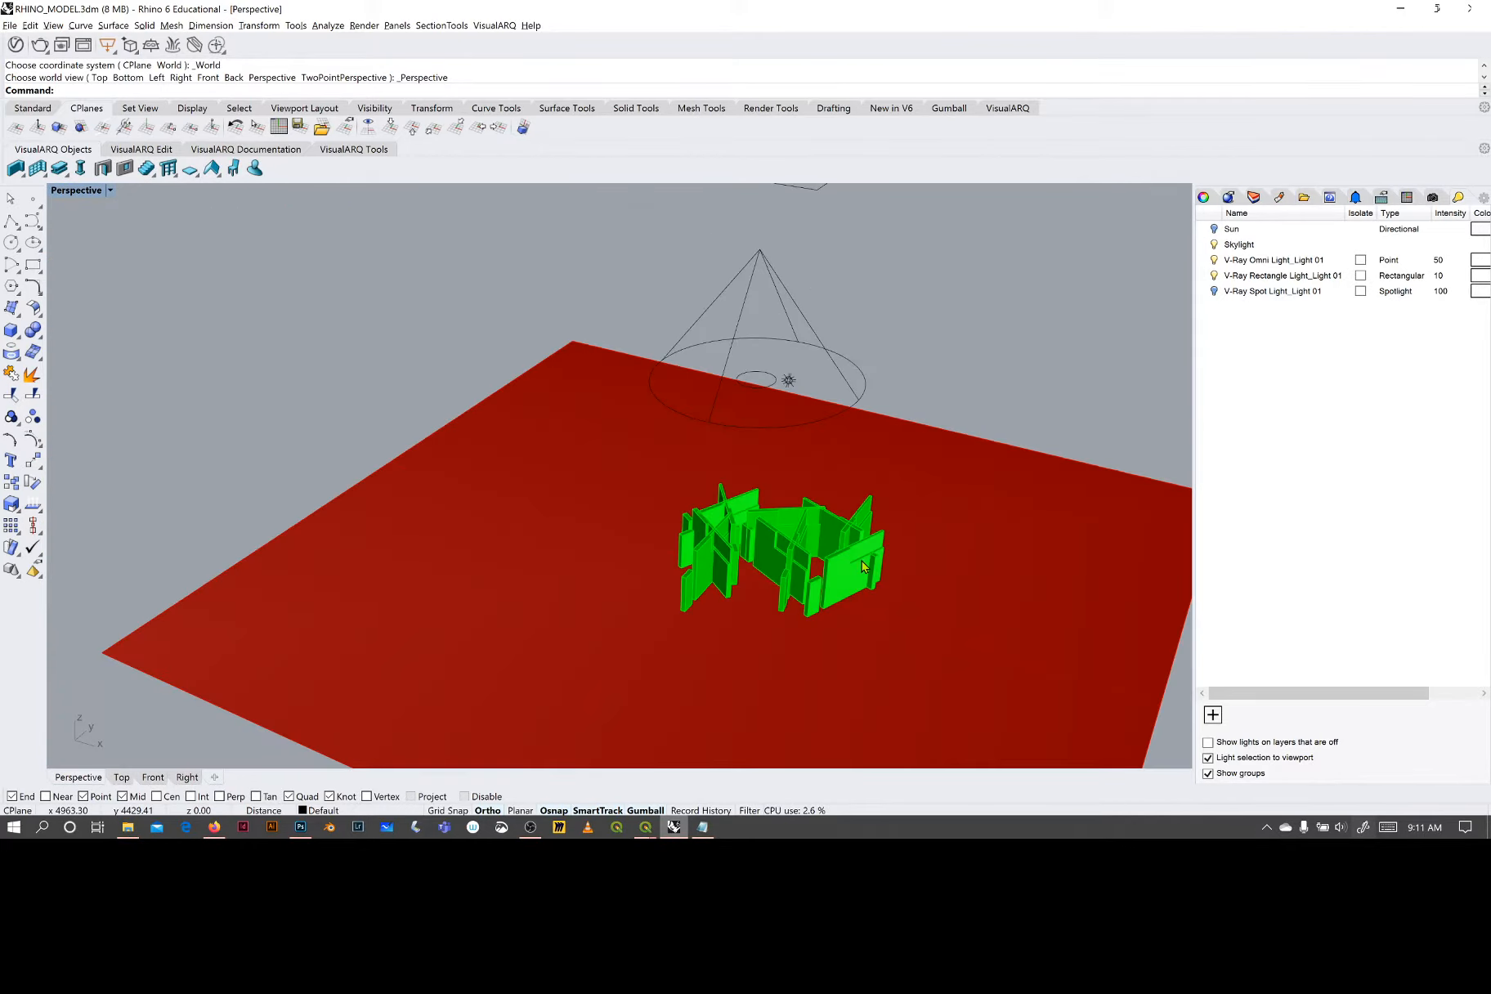
pyautogui.keyDown('shift'); pyautogui.moveTo(925, 432); pyautogui.dragTo(752, 391, button='right'); pyautogui.keyUp('shift')
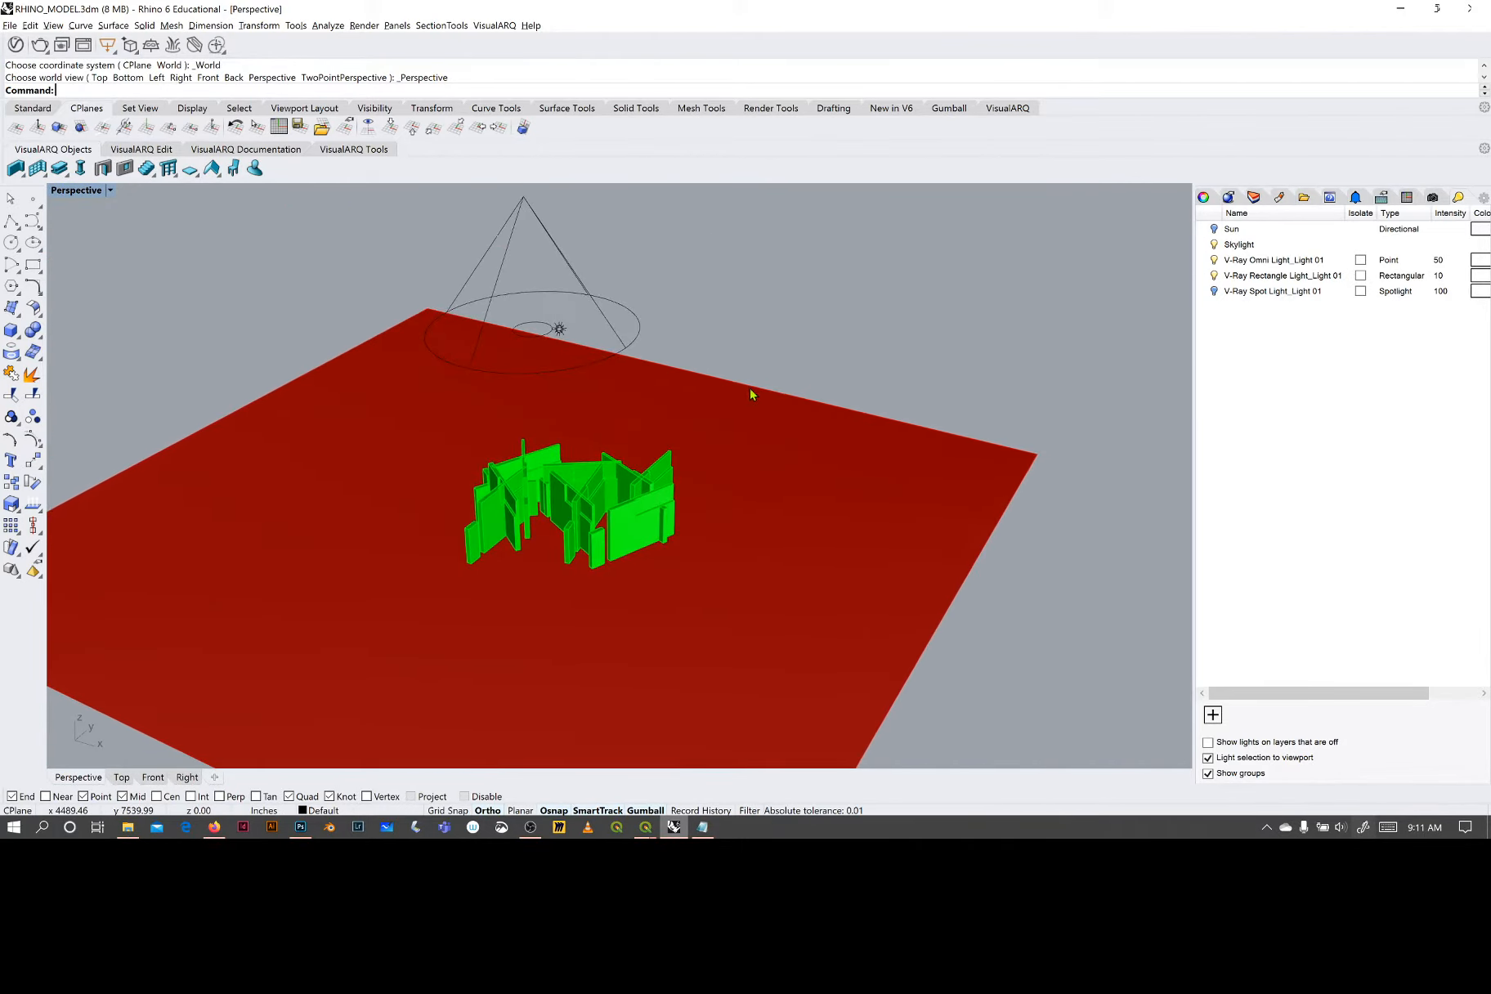
pyautogui.scroll(-2, 771, 410)
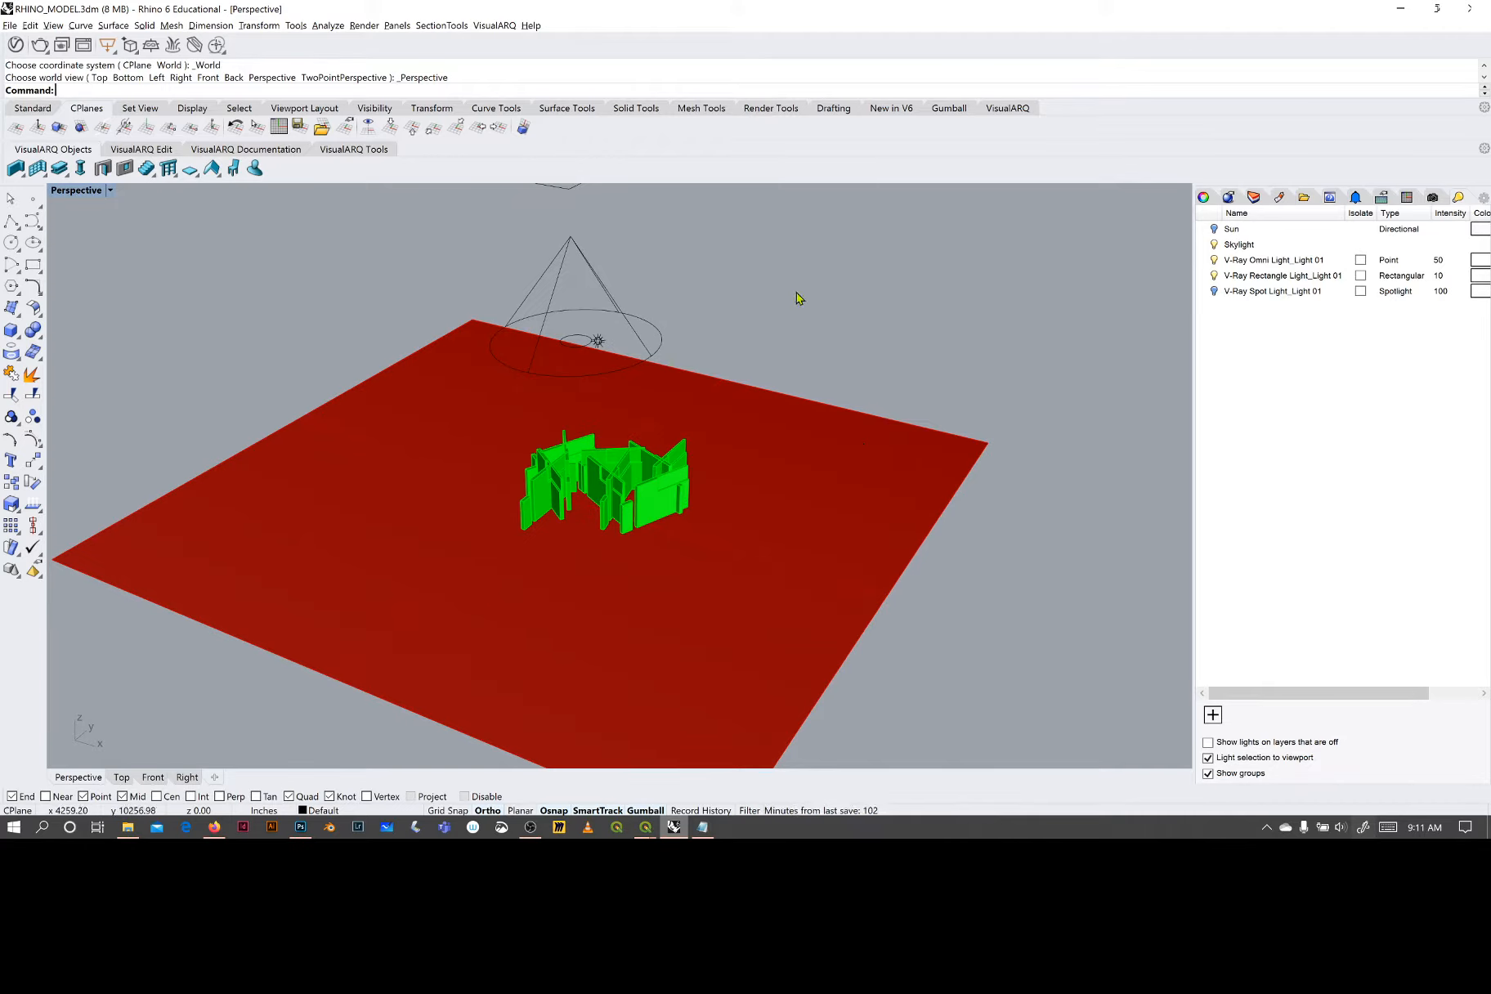
# - Restore the four-viewport layout and set the Top viewport's display mode to Rendered
pyautogui.click(121, 778)
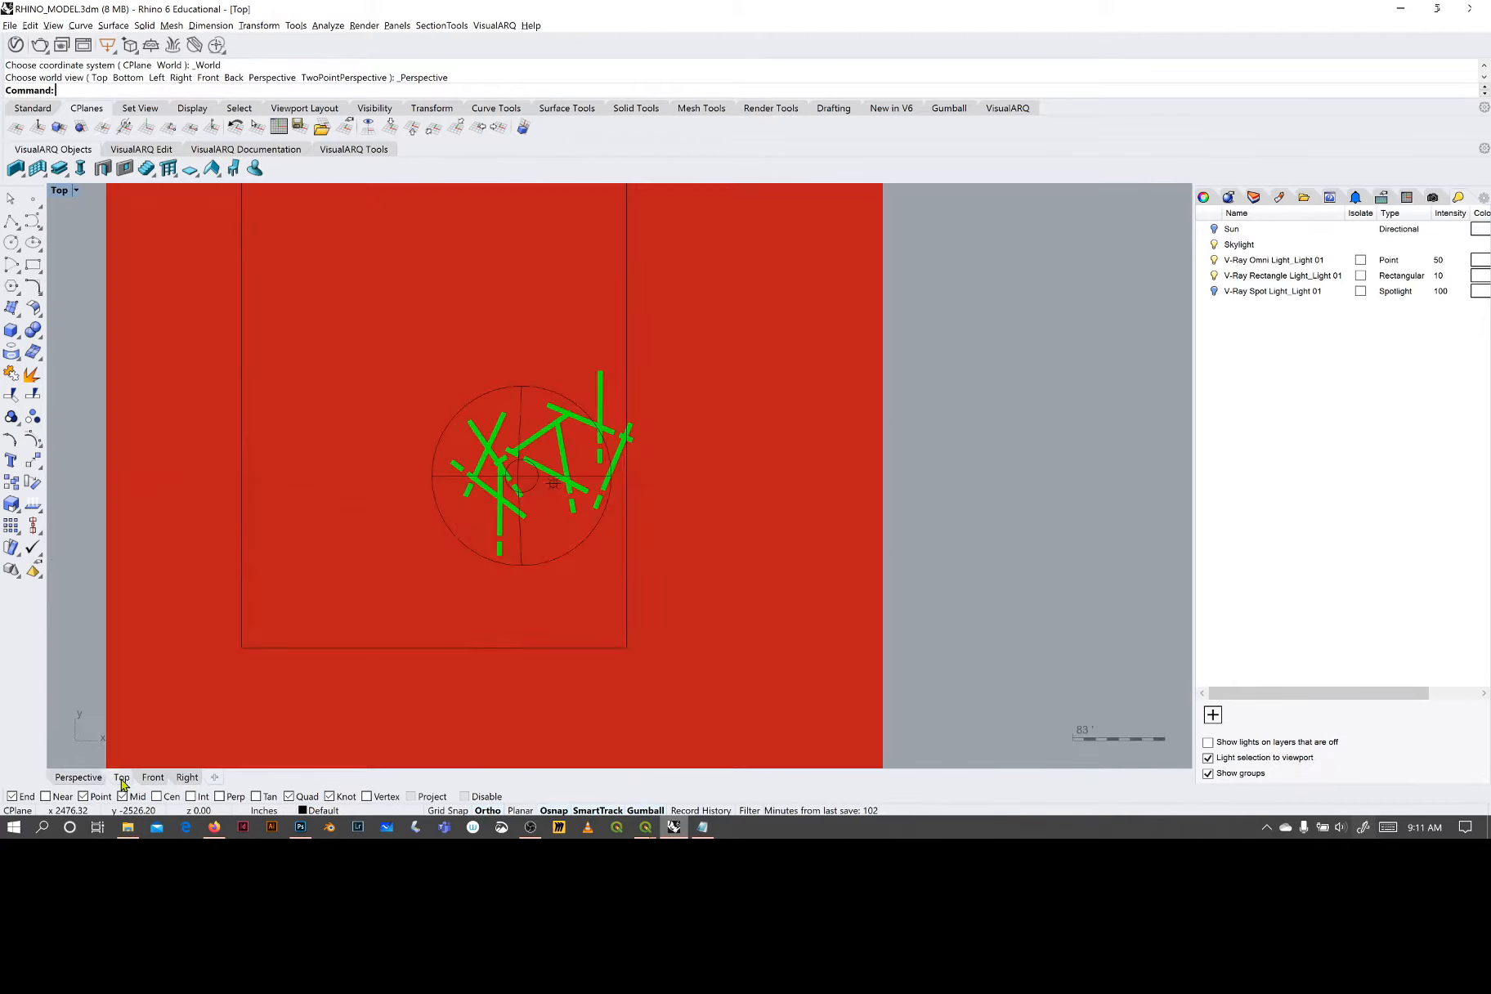
pyautogui.doubleClick(58, 196)
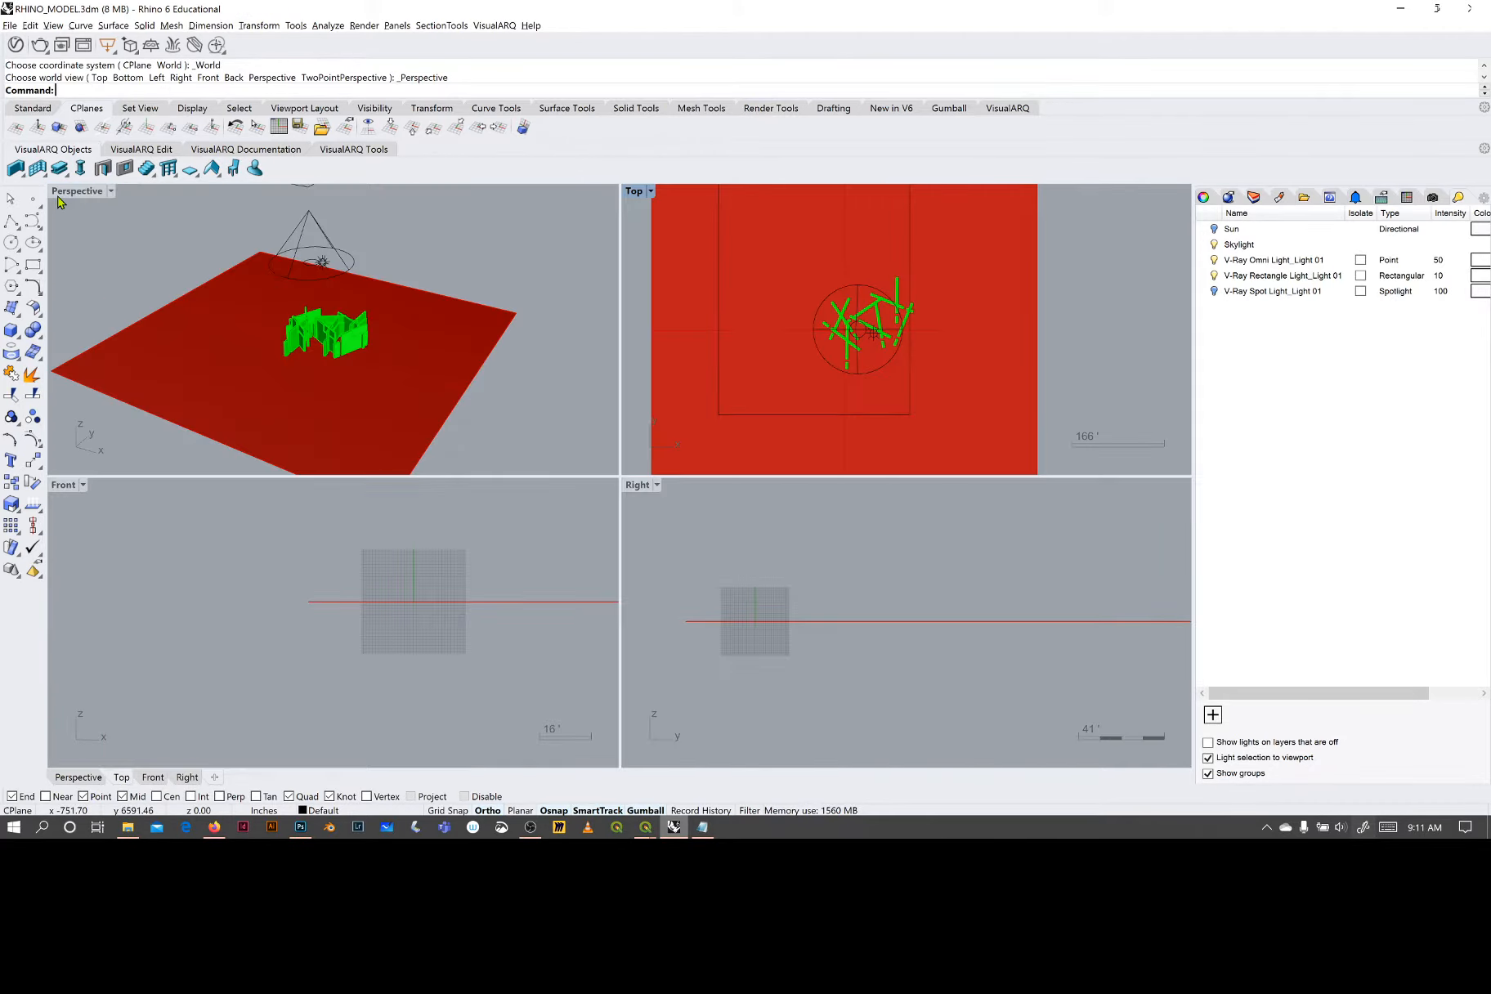
pyautogui.click(649, 193)
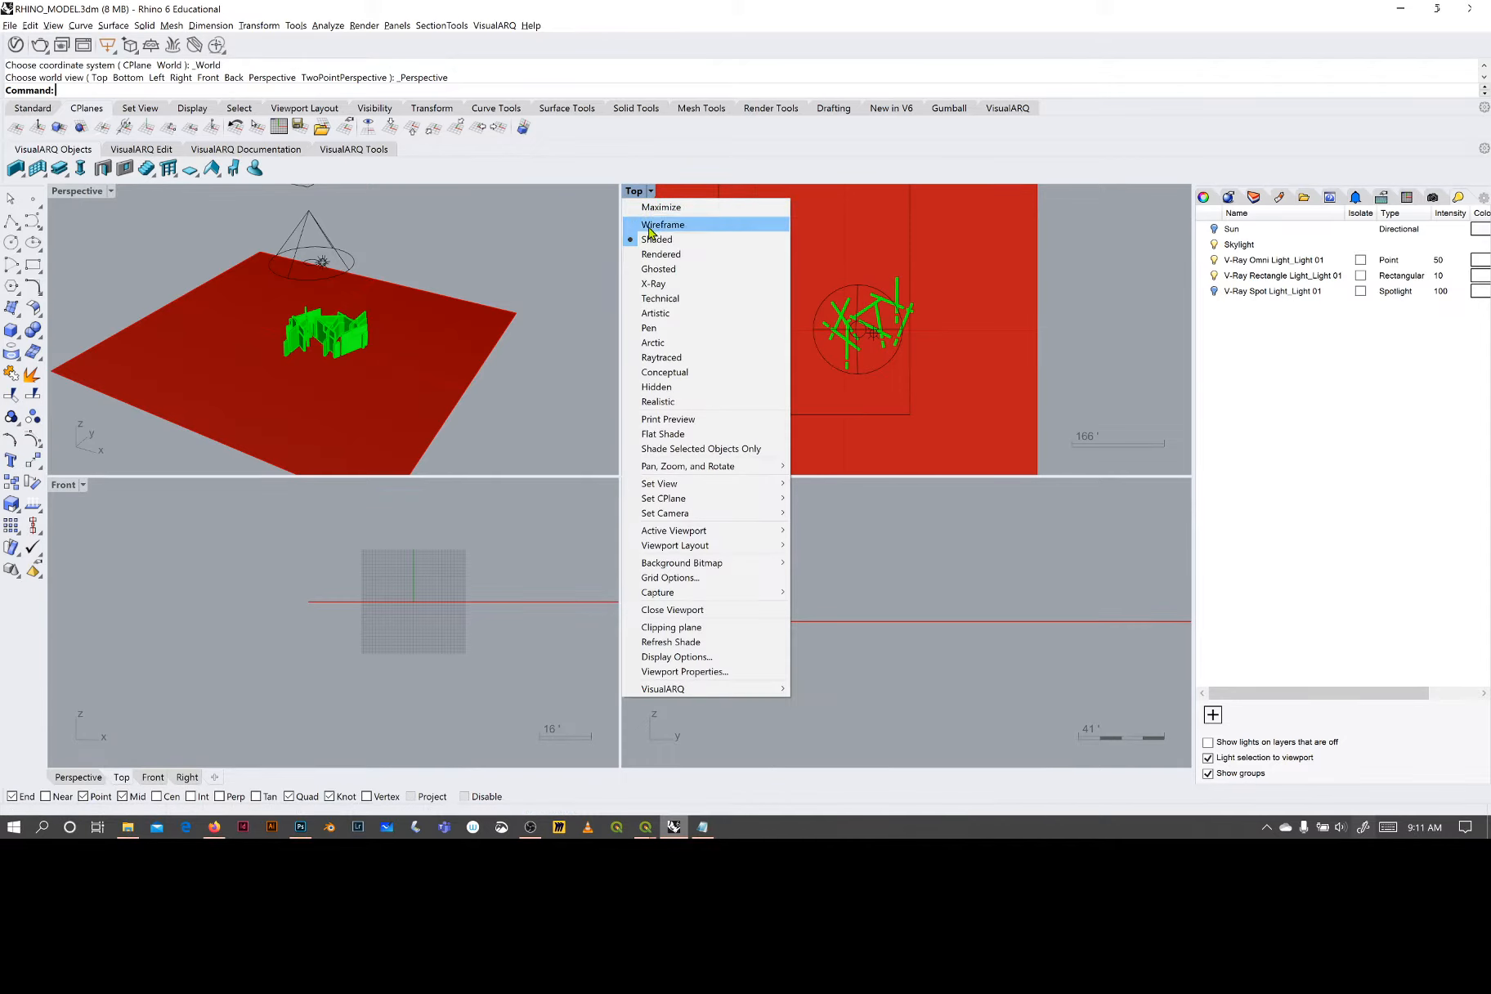
pyautogui.click(664, 239)
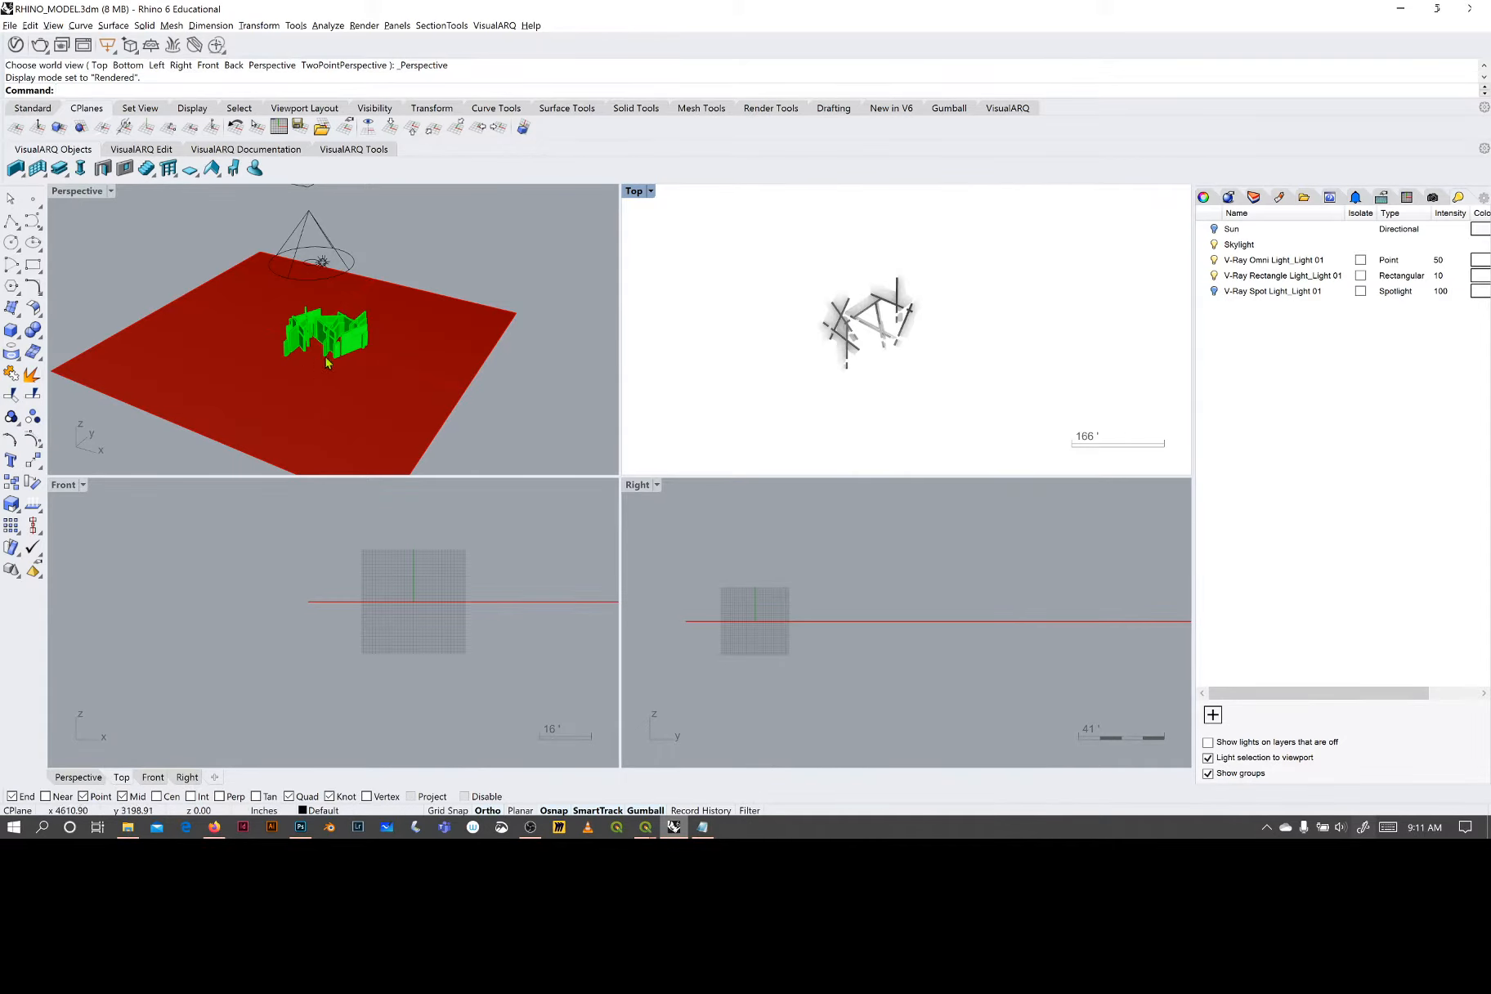
# - Select the spotlight above the walls and highlight V-Ray Spot Light_Light 01 in the list of lights
pyautogui.moveTo(327, 359); pyautogui.dragTo(328, 332, button='right')
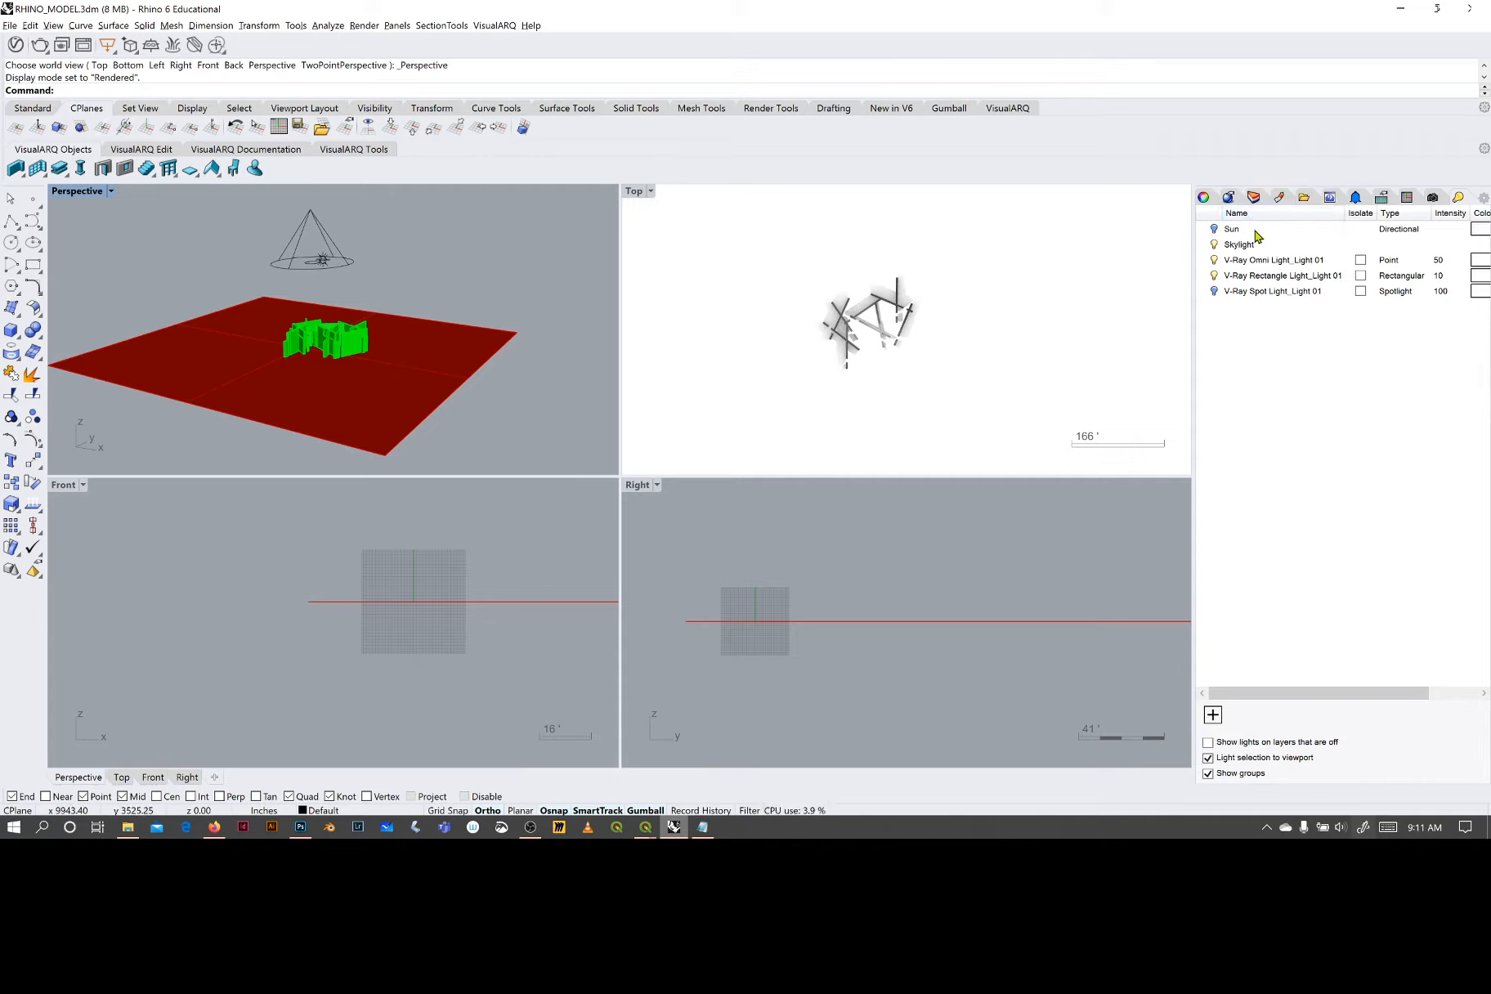
pyautogui.click(315, 239)
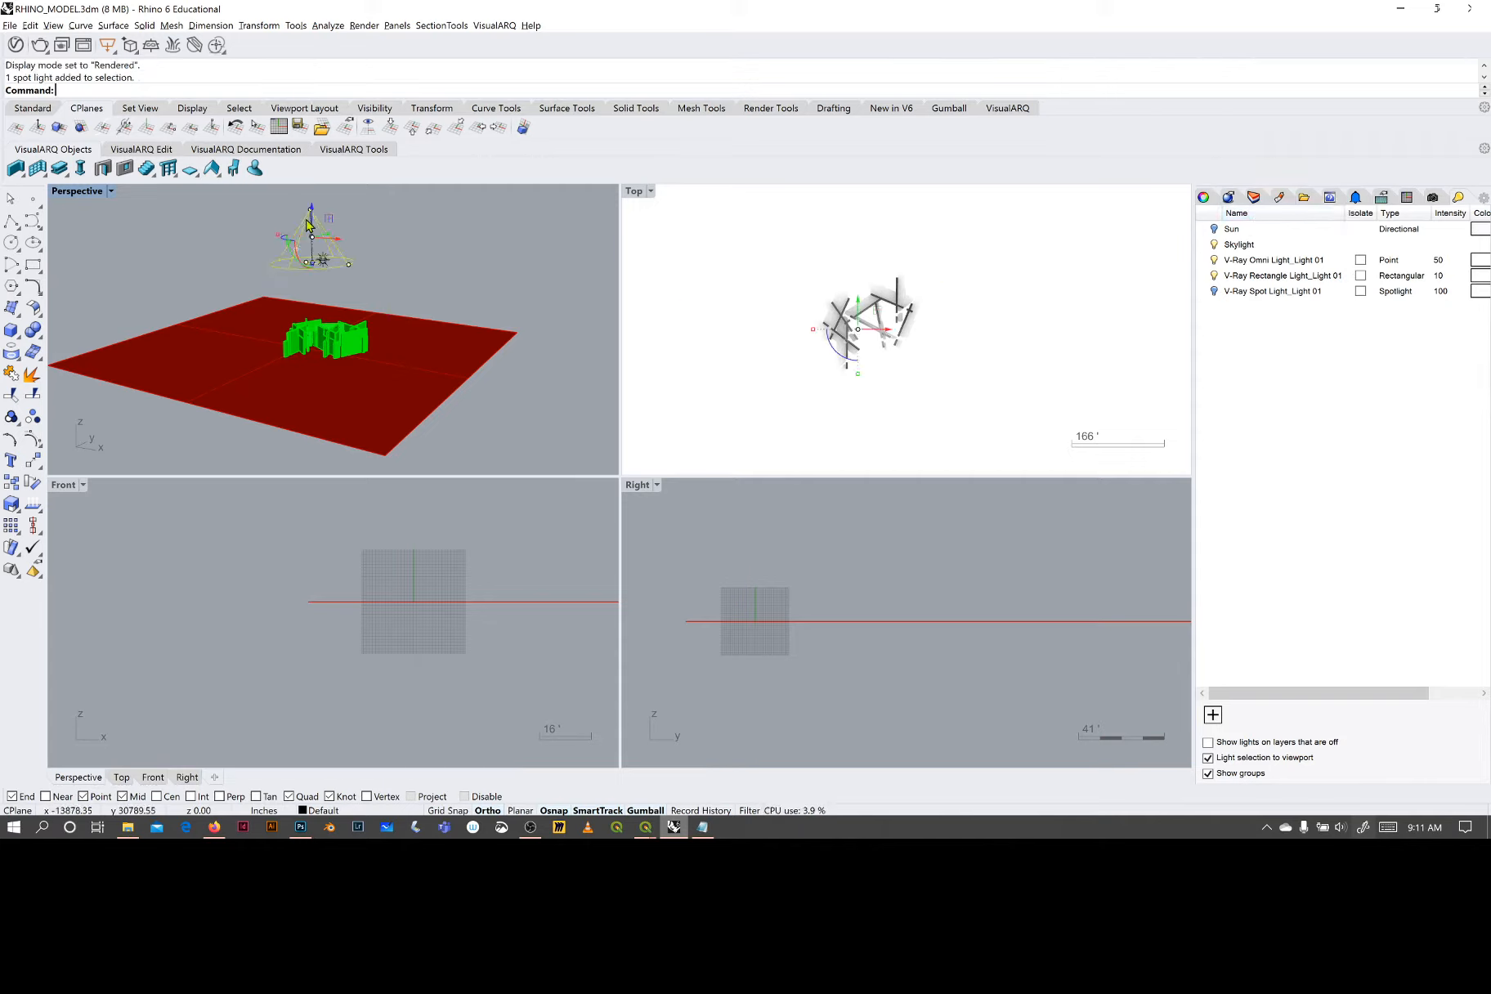
pyautogui.click(1217, 293)
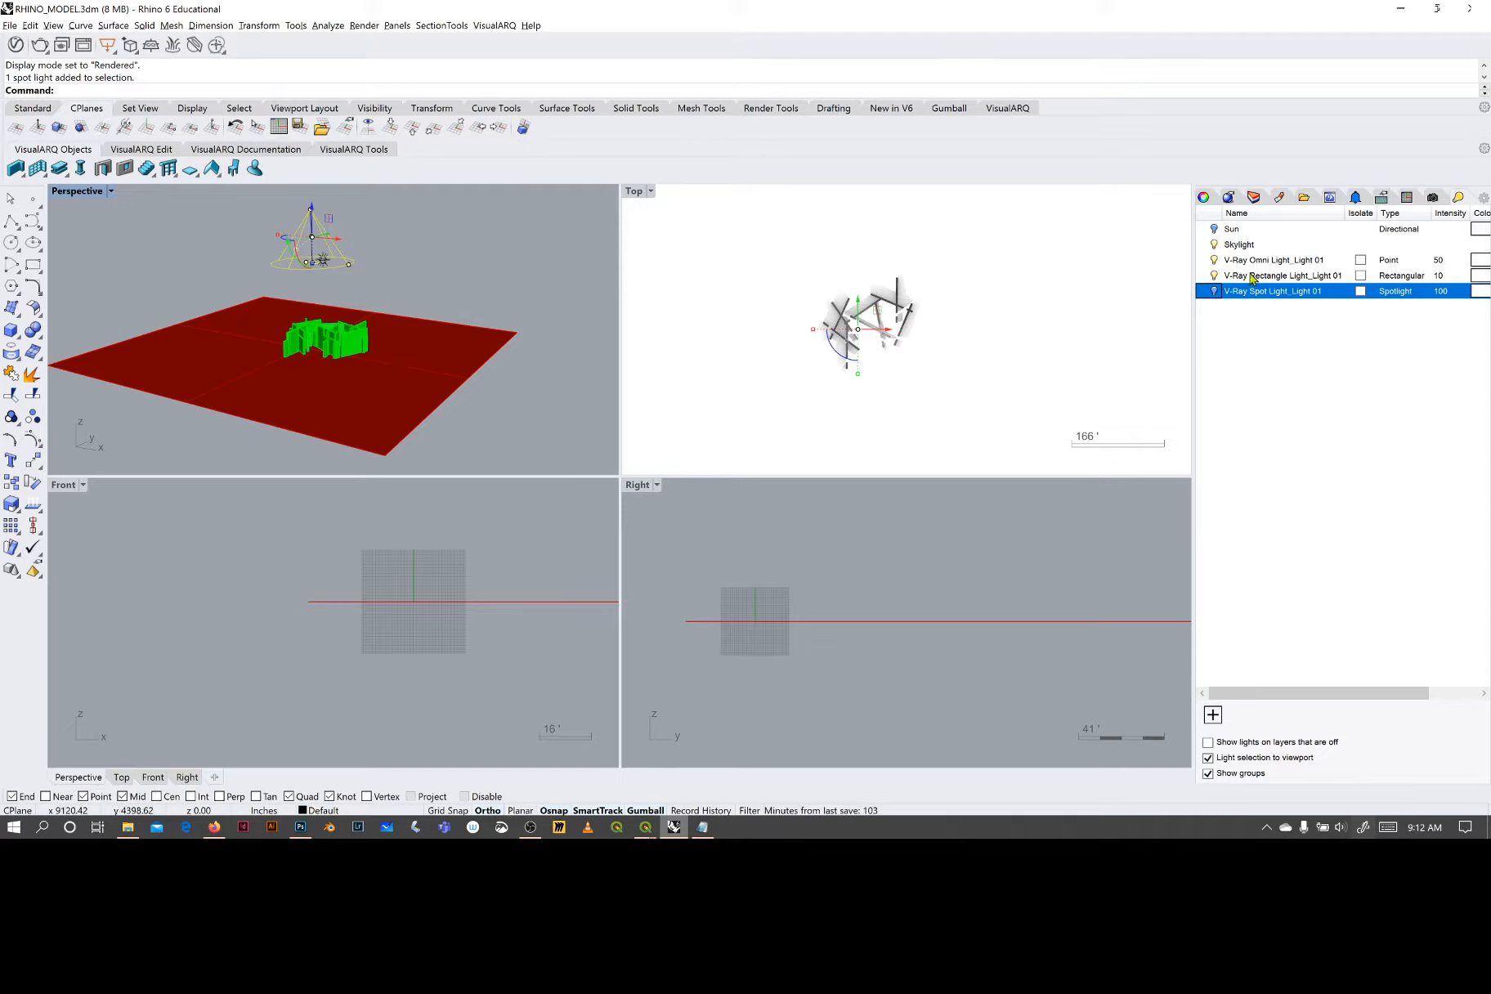
# - Select the rectangular light above the model and toggle V-Ray Rectangle Light_Light 01 off and on again
pyautogui.keyDown('shift'); pyautogui.moveTo(417, 249); pyautogui.dragTo(490, 310, button='right'); pyautogui.keyUp('shift')
pyautogui.click(400, 239)
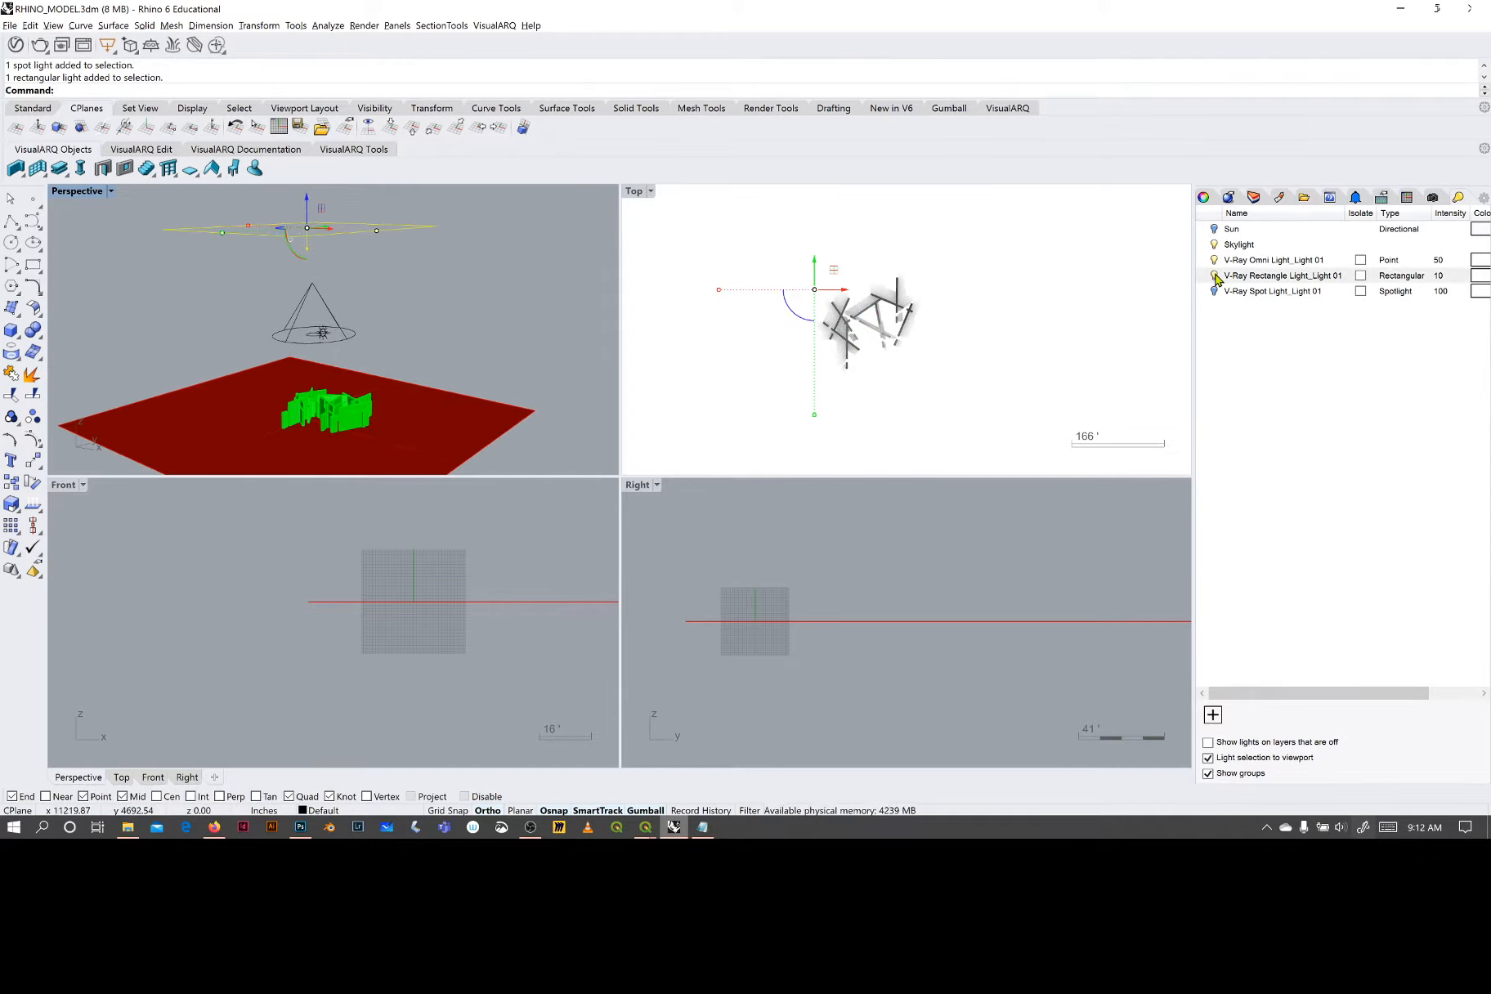
pyautogui.click(1215, 276)
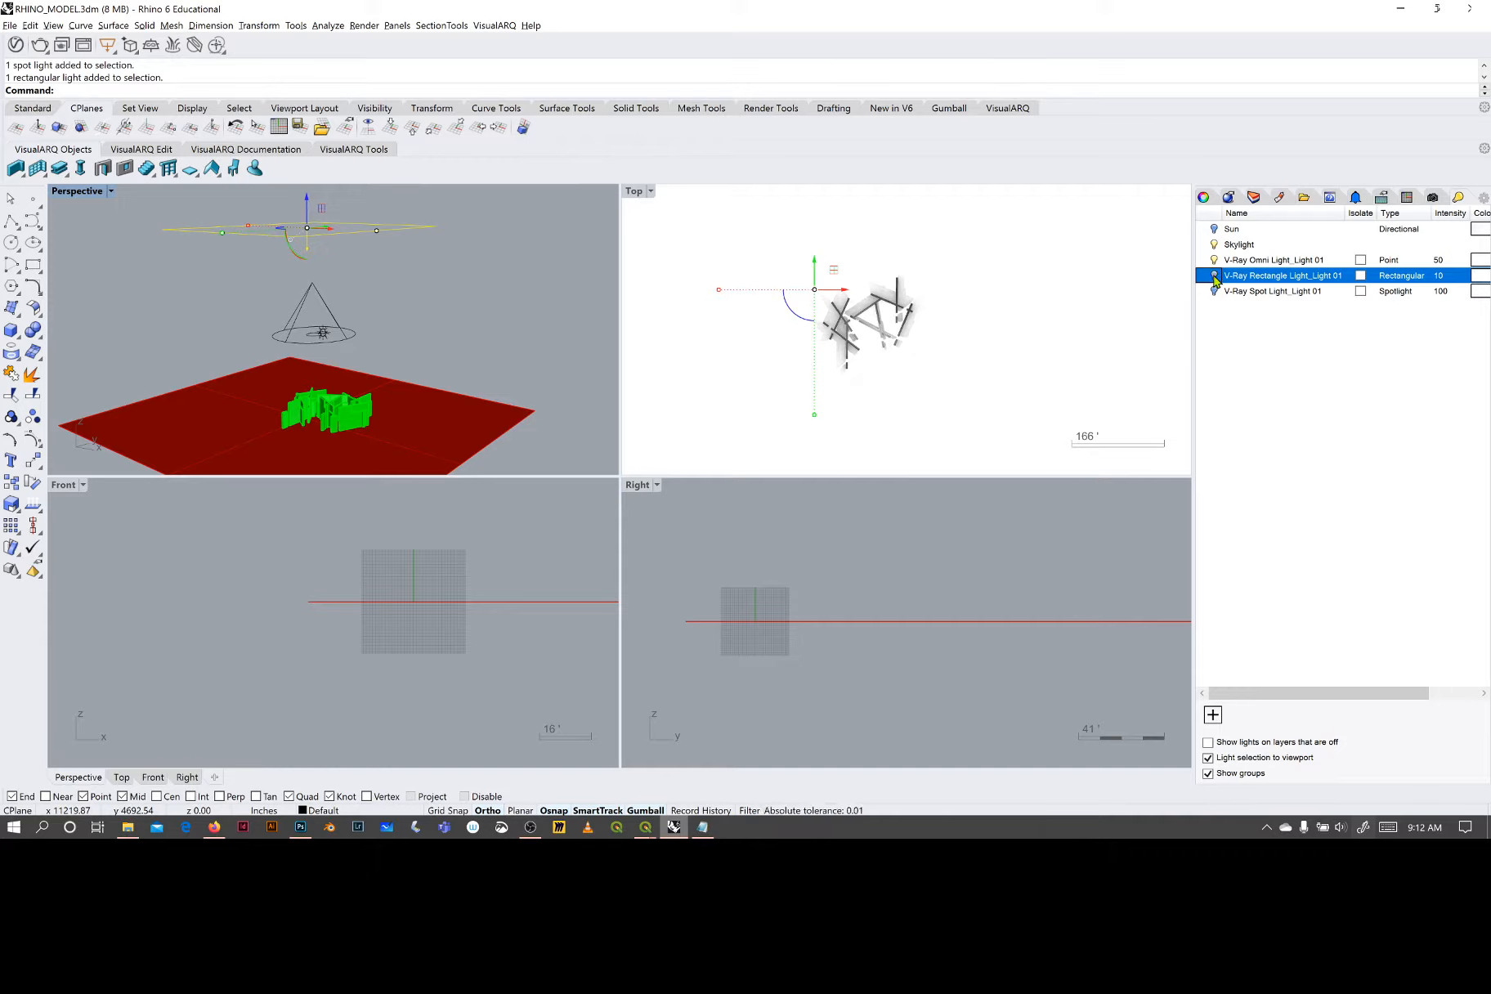
pyautogui.click(1214, 276)
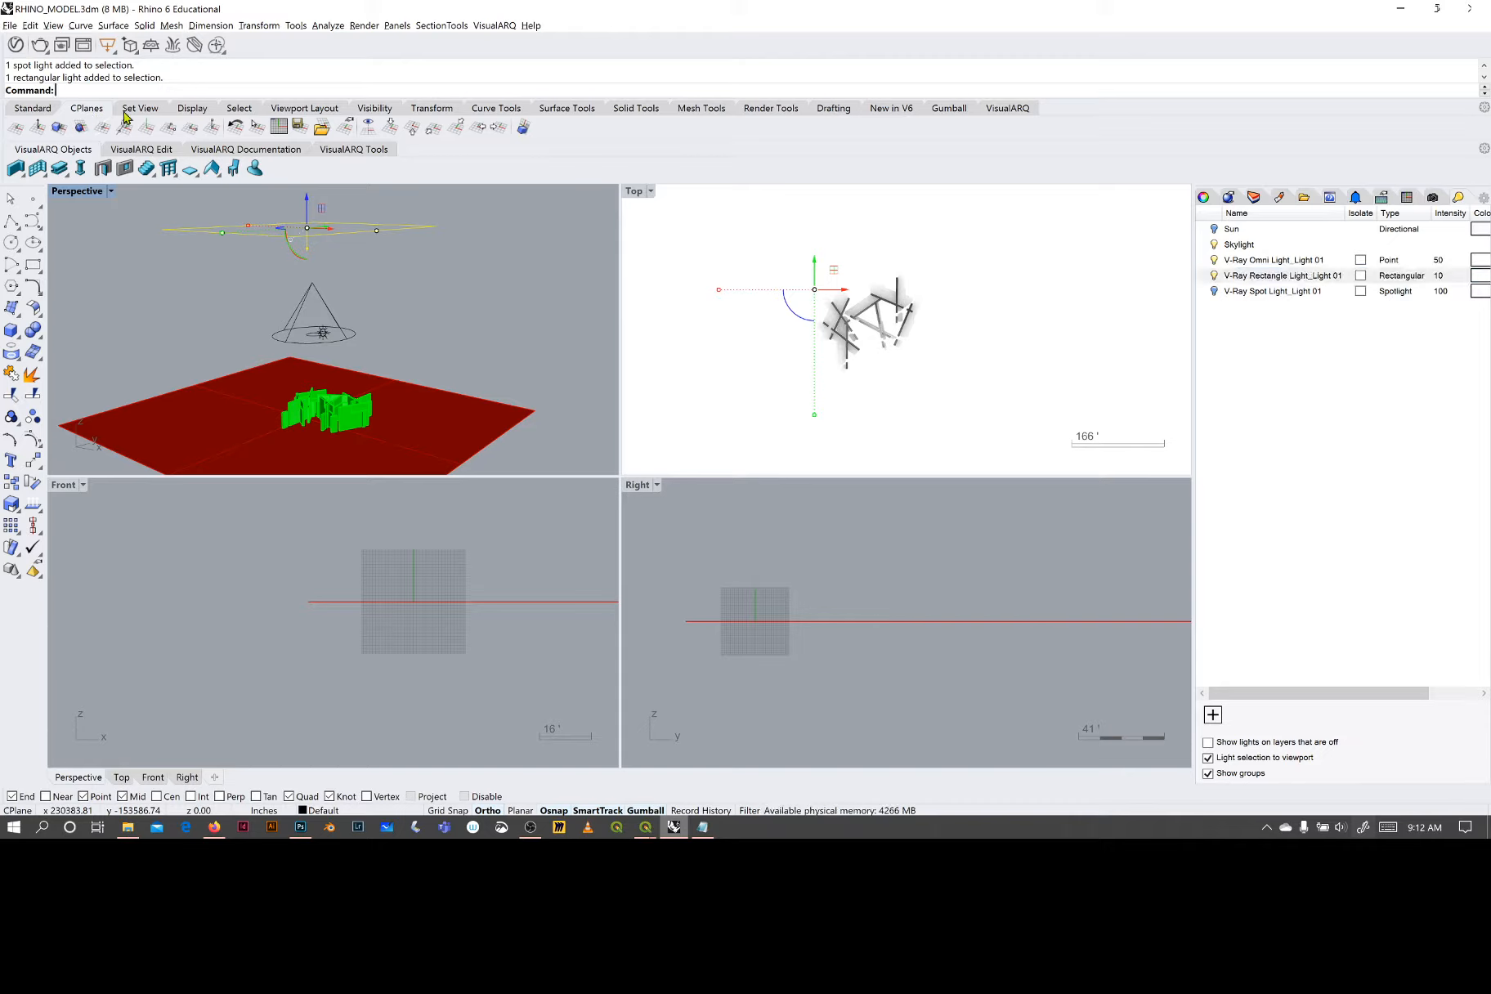
# - Display the render tools, and select the point light above the walls to try moving it with the gumball
pyautogui.click(764, 112)
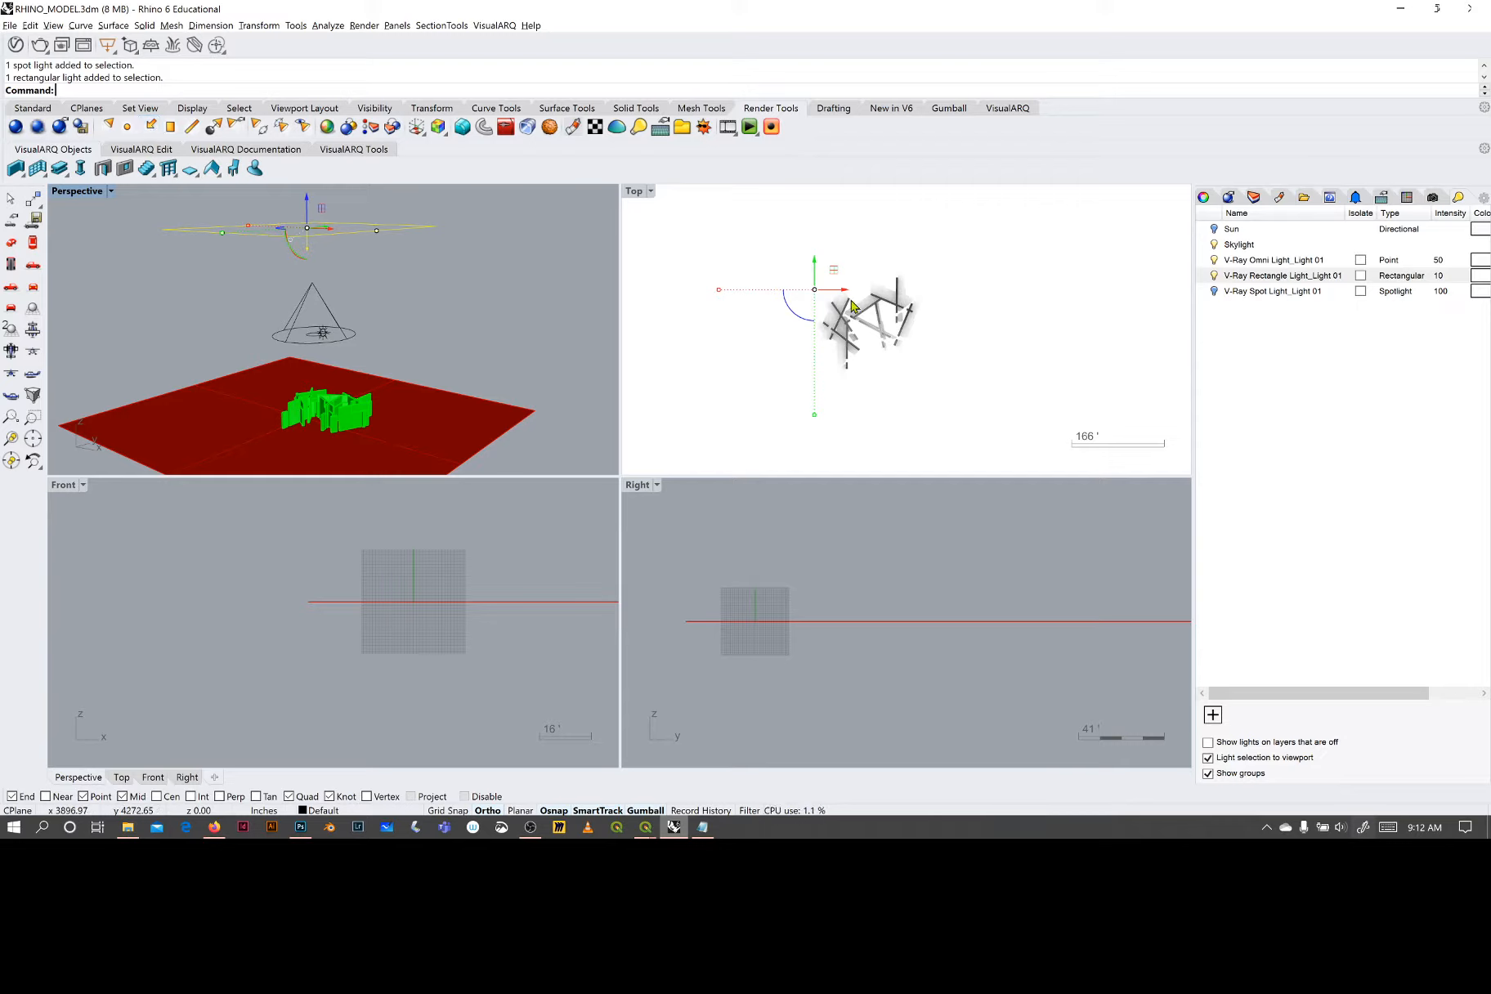
pyautogui.moveTo(378, 365); pyautogui.dragTo(410, 335, button='right')
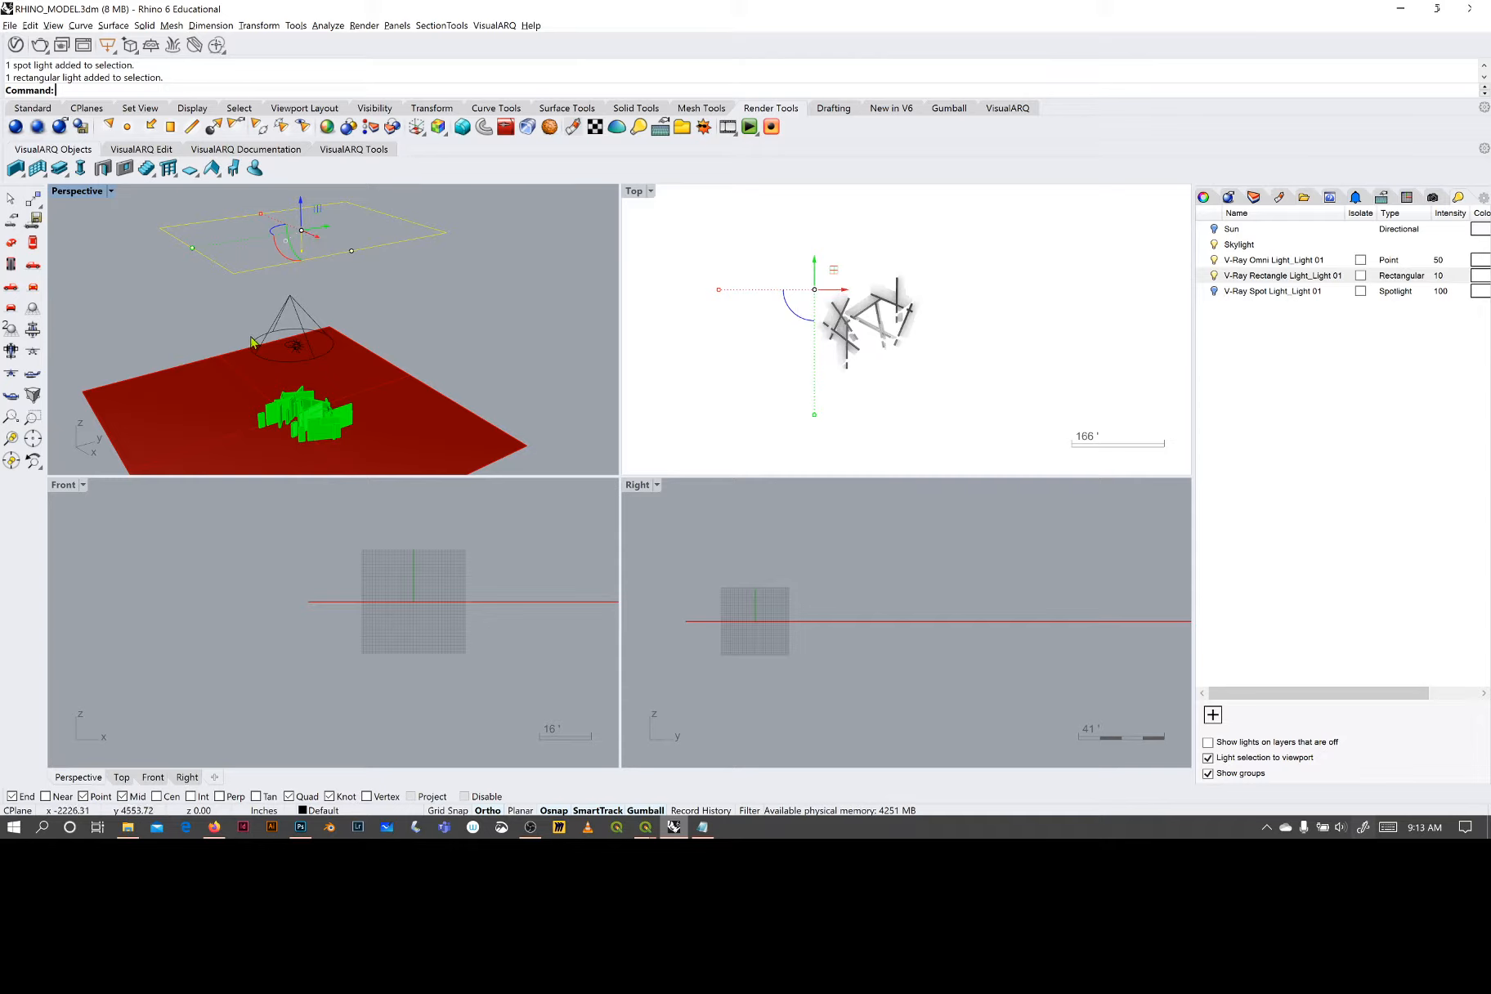
pyautogui.moveTo(458, 340); pyautogui.dragTo(394, 331, button='right')
pyautogui.click(222, 333)
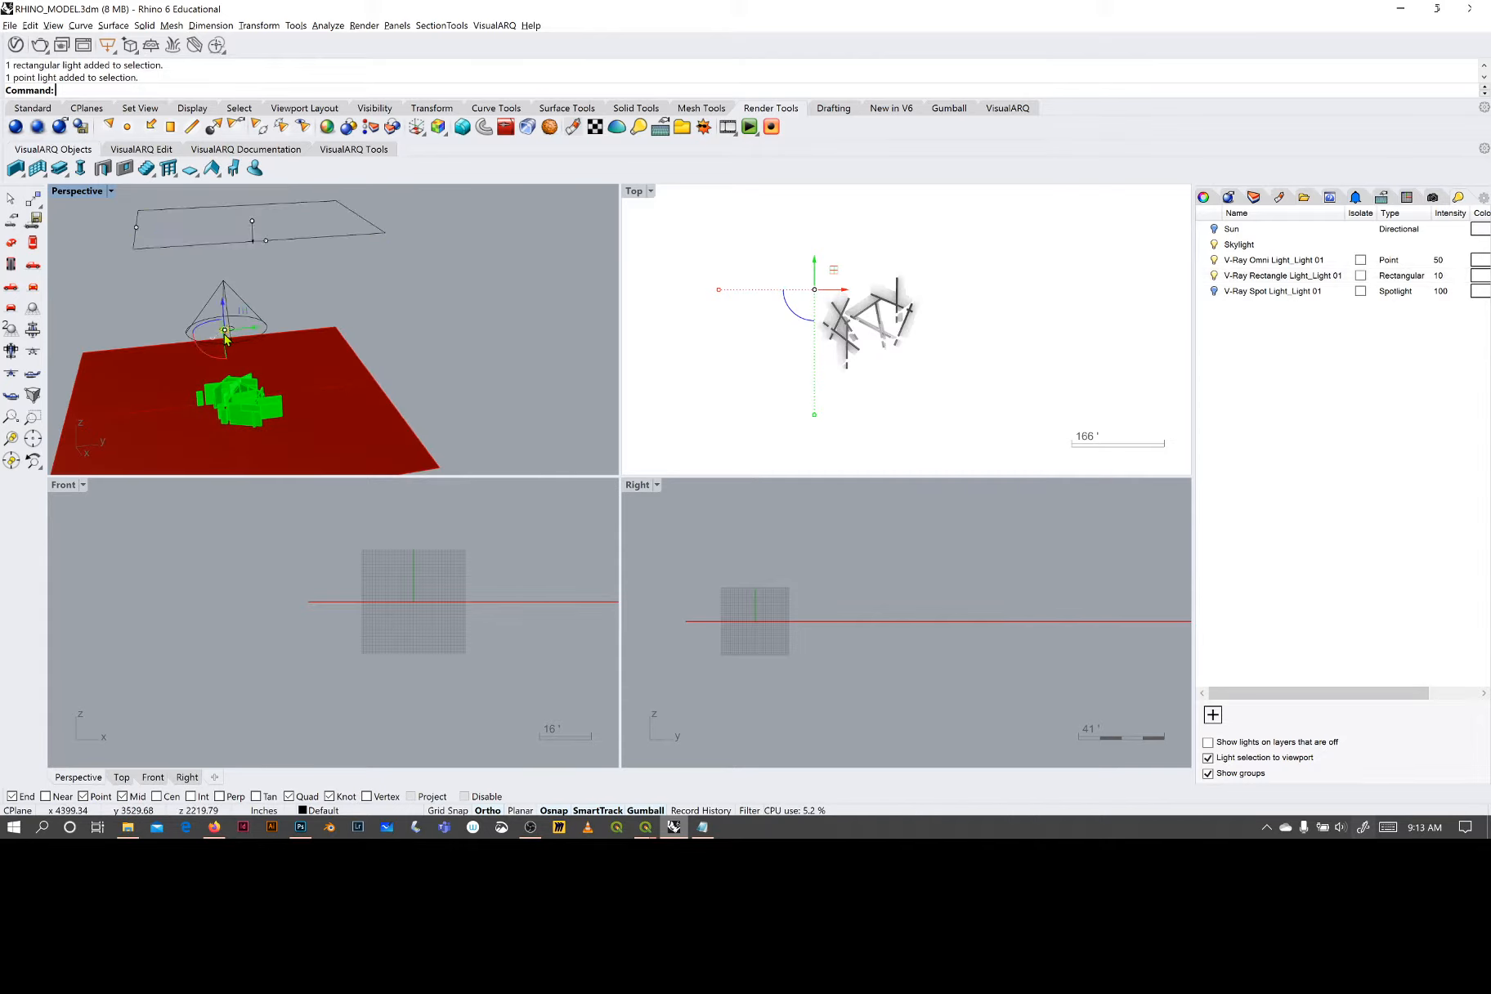
pyautogui.moveTo(242, 335)
pyautogui.mouseDown()
pyautogui.moveTo(325, 336)
pyautogui.moveTo(237, 346)
pyautogui.moveTo(300, 343)
pyautogui.moveTo(254, 351)
pyautogui.mouseUp()
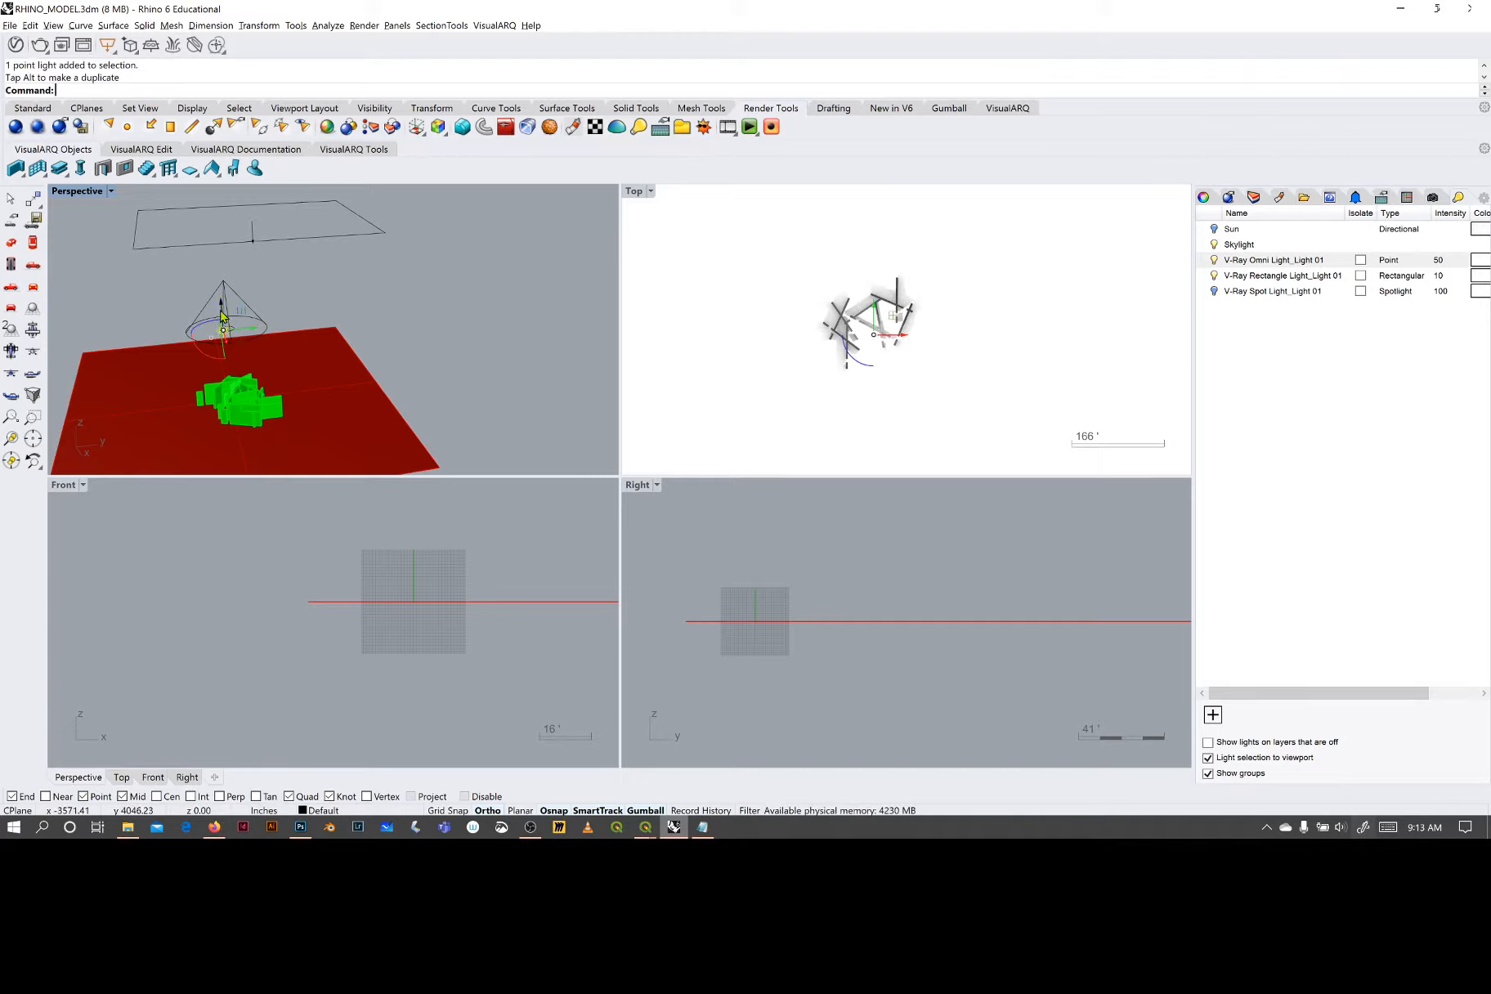
# - Hide the spotlight cone above the walls in the Perspective viewport
pyautogui.moveTo(299, 365); pyautogui.dragTo(278, 286, button='right')
pyautogui.click(260, 282)
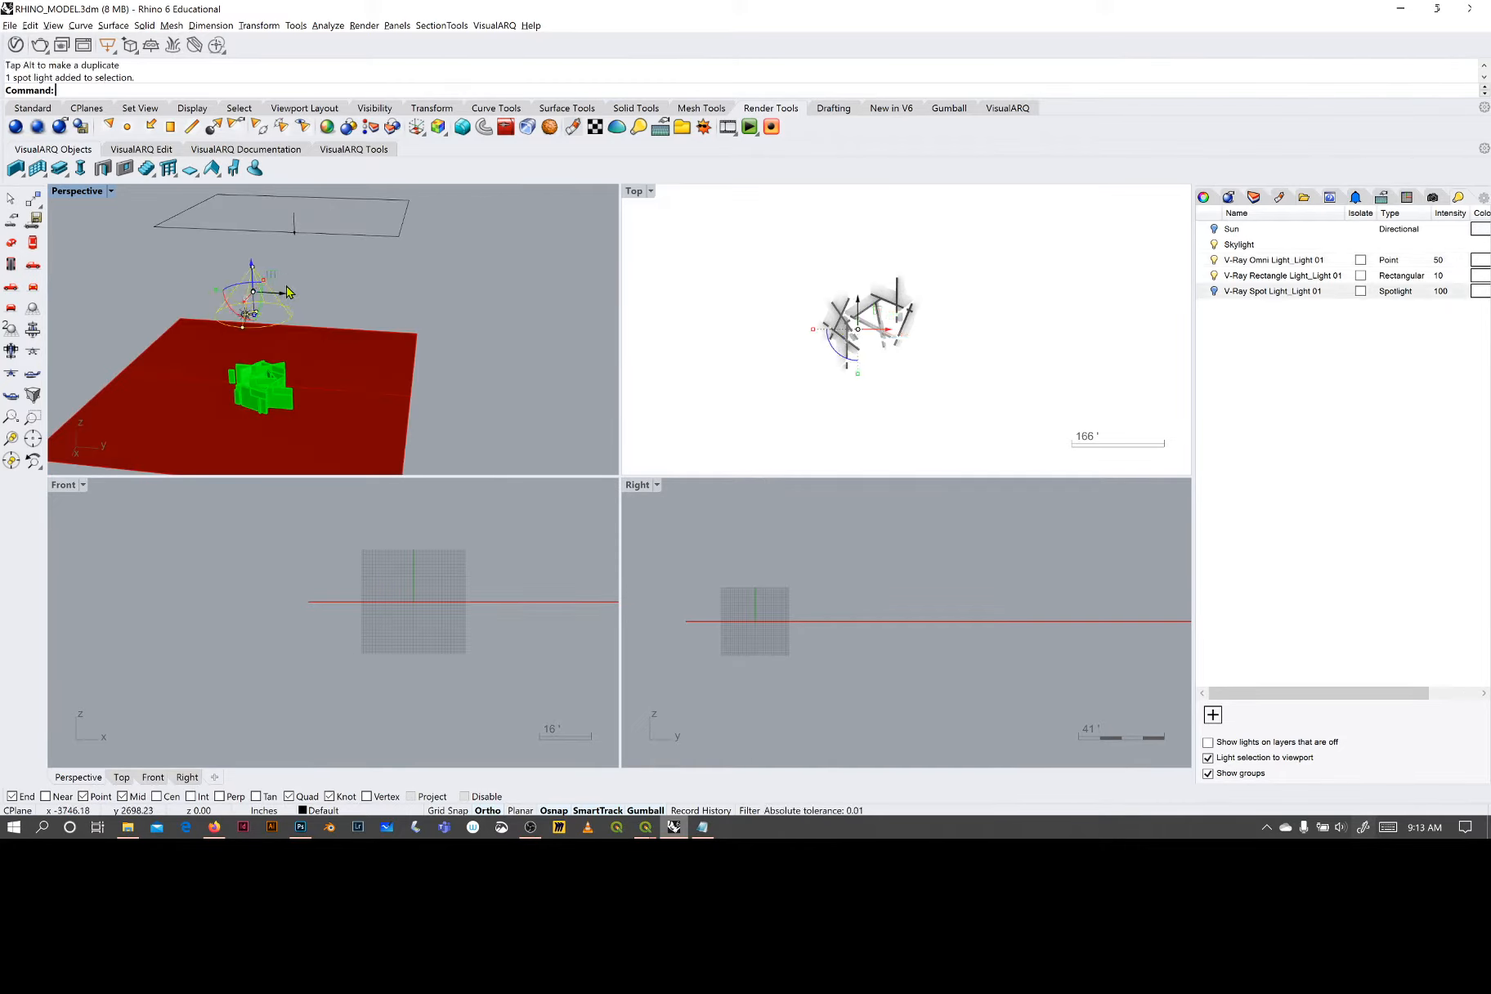
pyautogui.write('Hide')
pyautogui.press('Return')
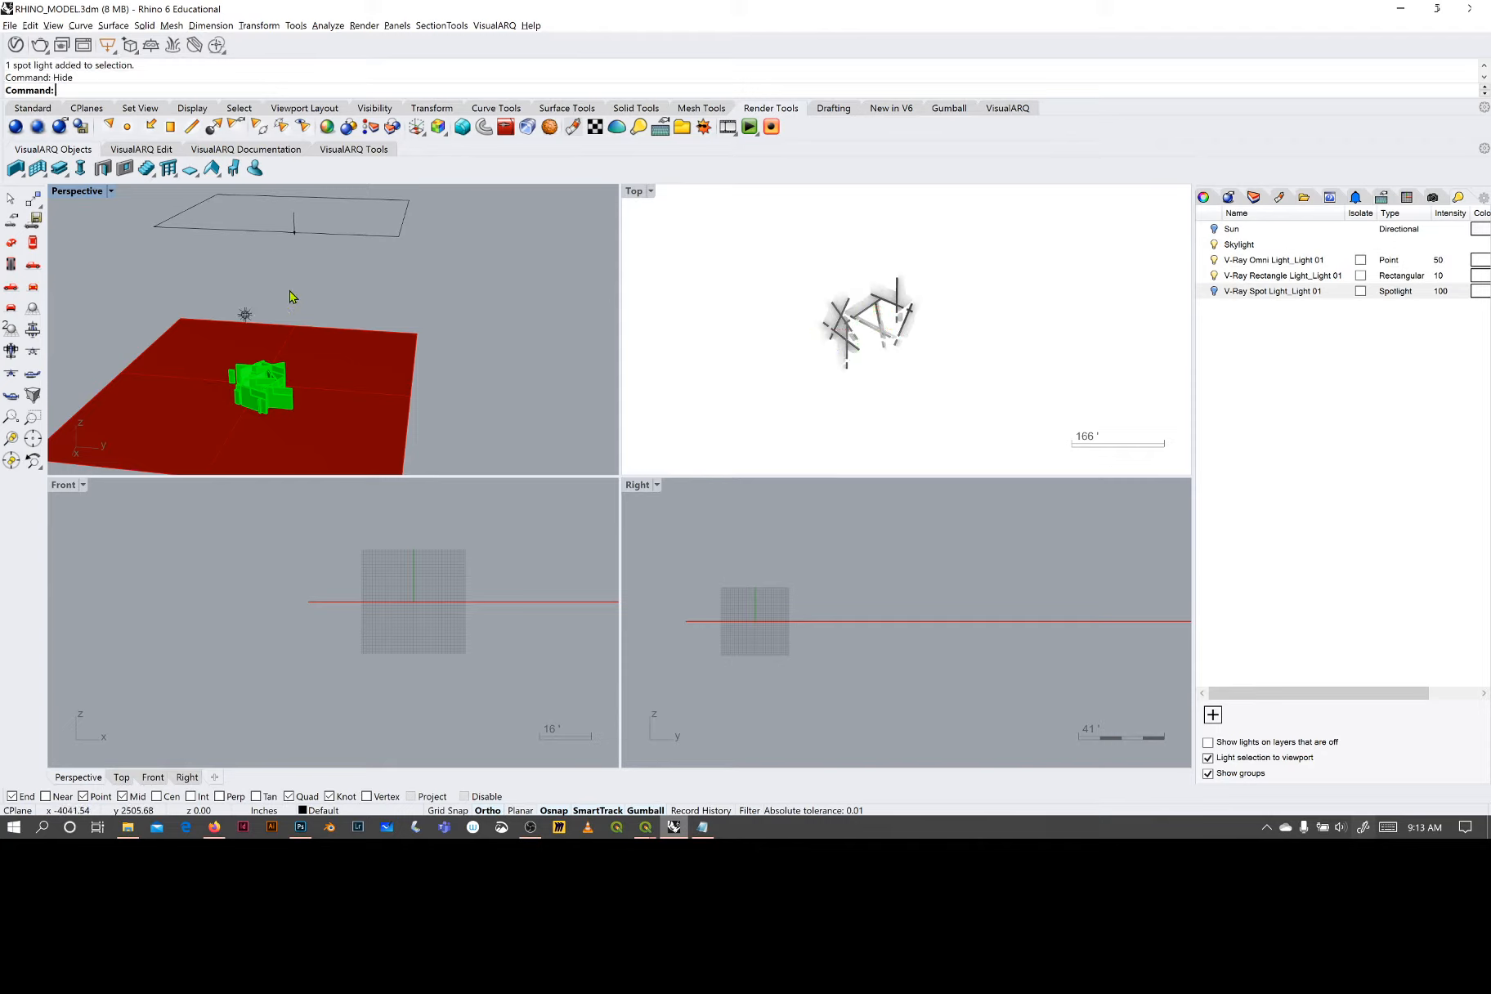
# - Select the rectangular light above the walls and inspect its position relative to them in the Perspective and Top viewports
pyautogui.click(321, 234)
pyautogui.moveTo(363, 293); pyautogui.dragTo(286, 319, button='right')
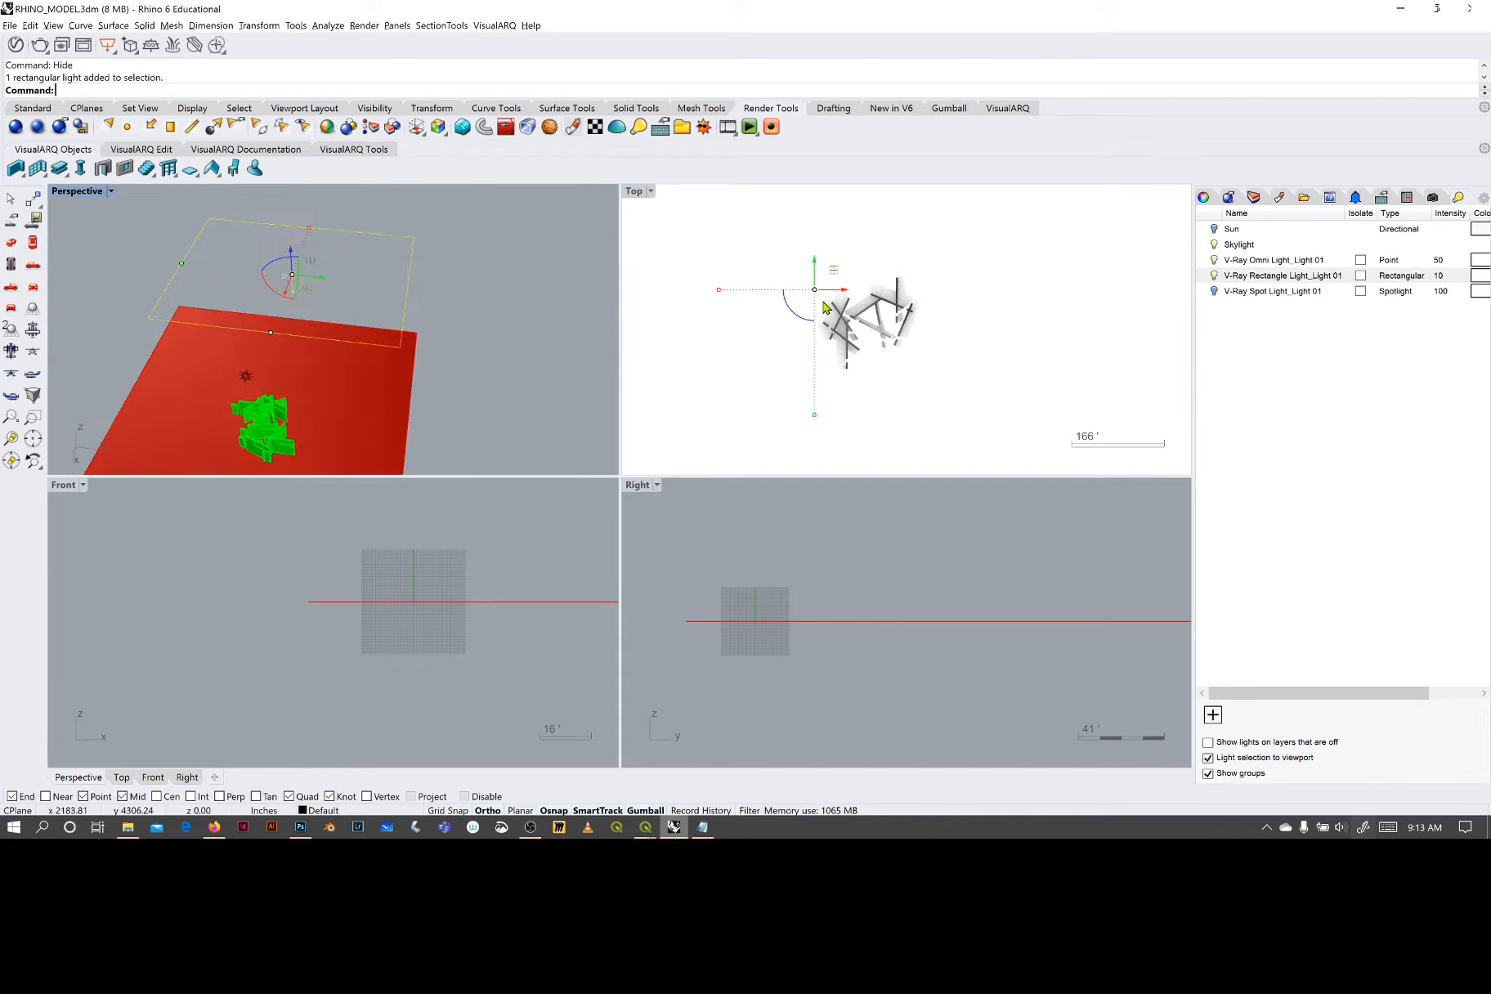
pyautogui.scroll(5, 865, 327)
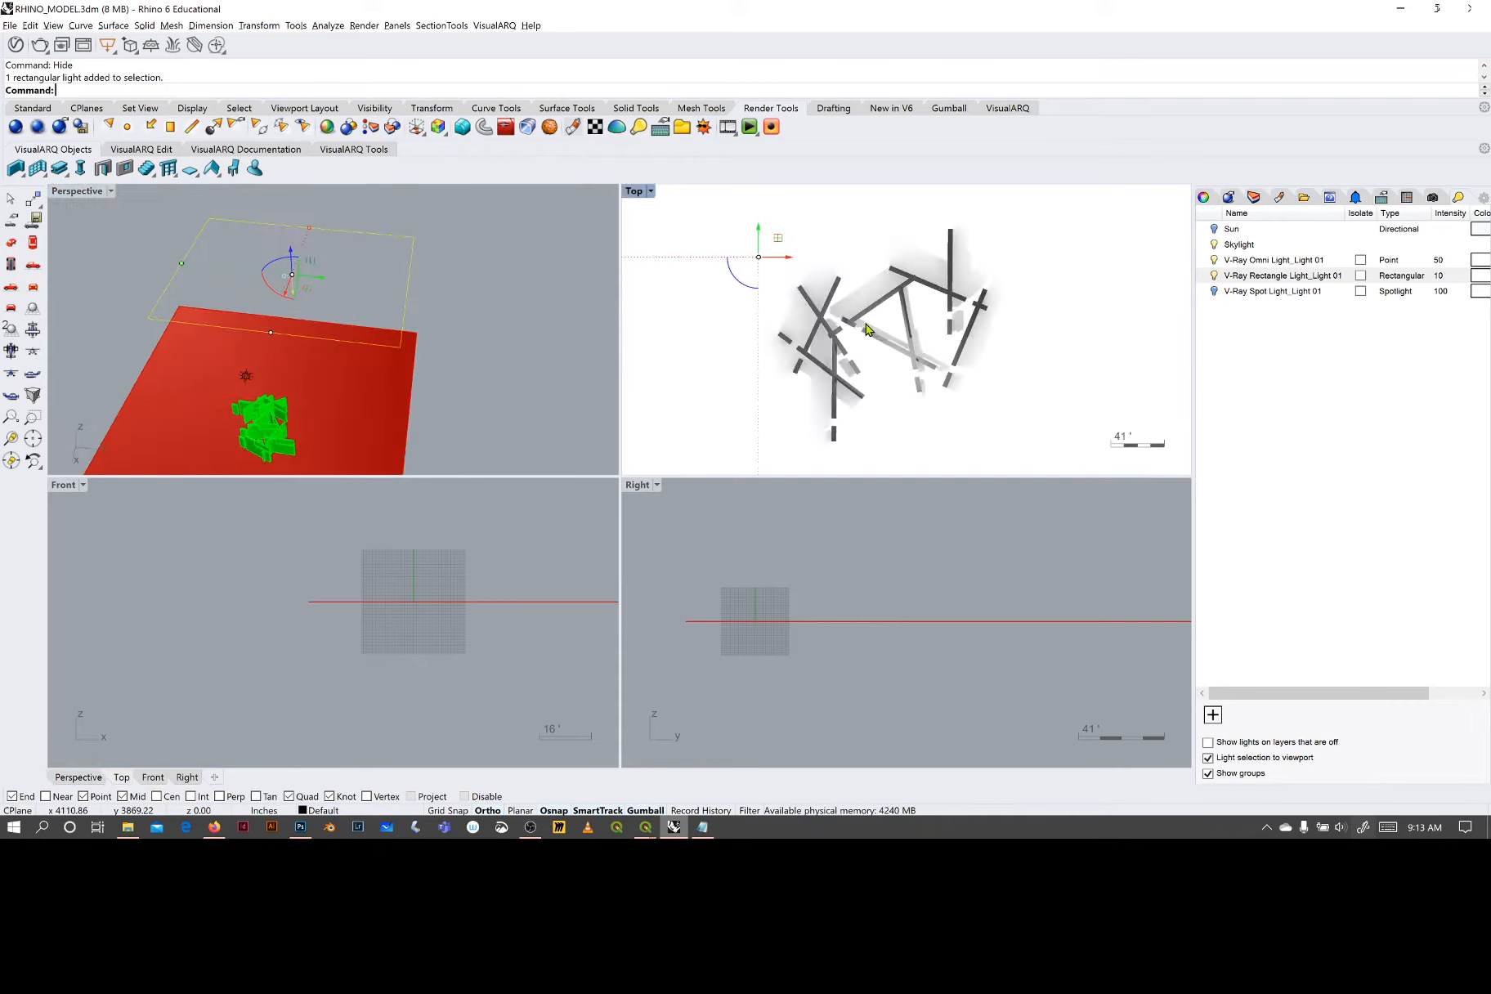
pyautogui.scroll(-4, 869, 330)
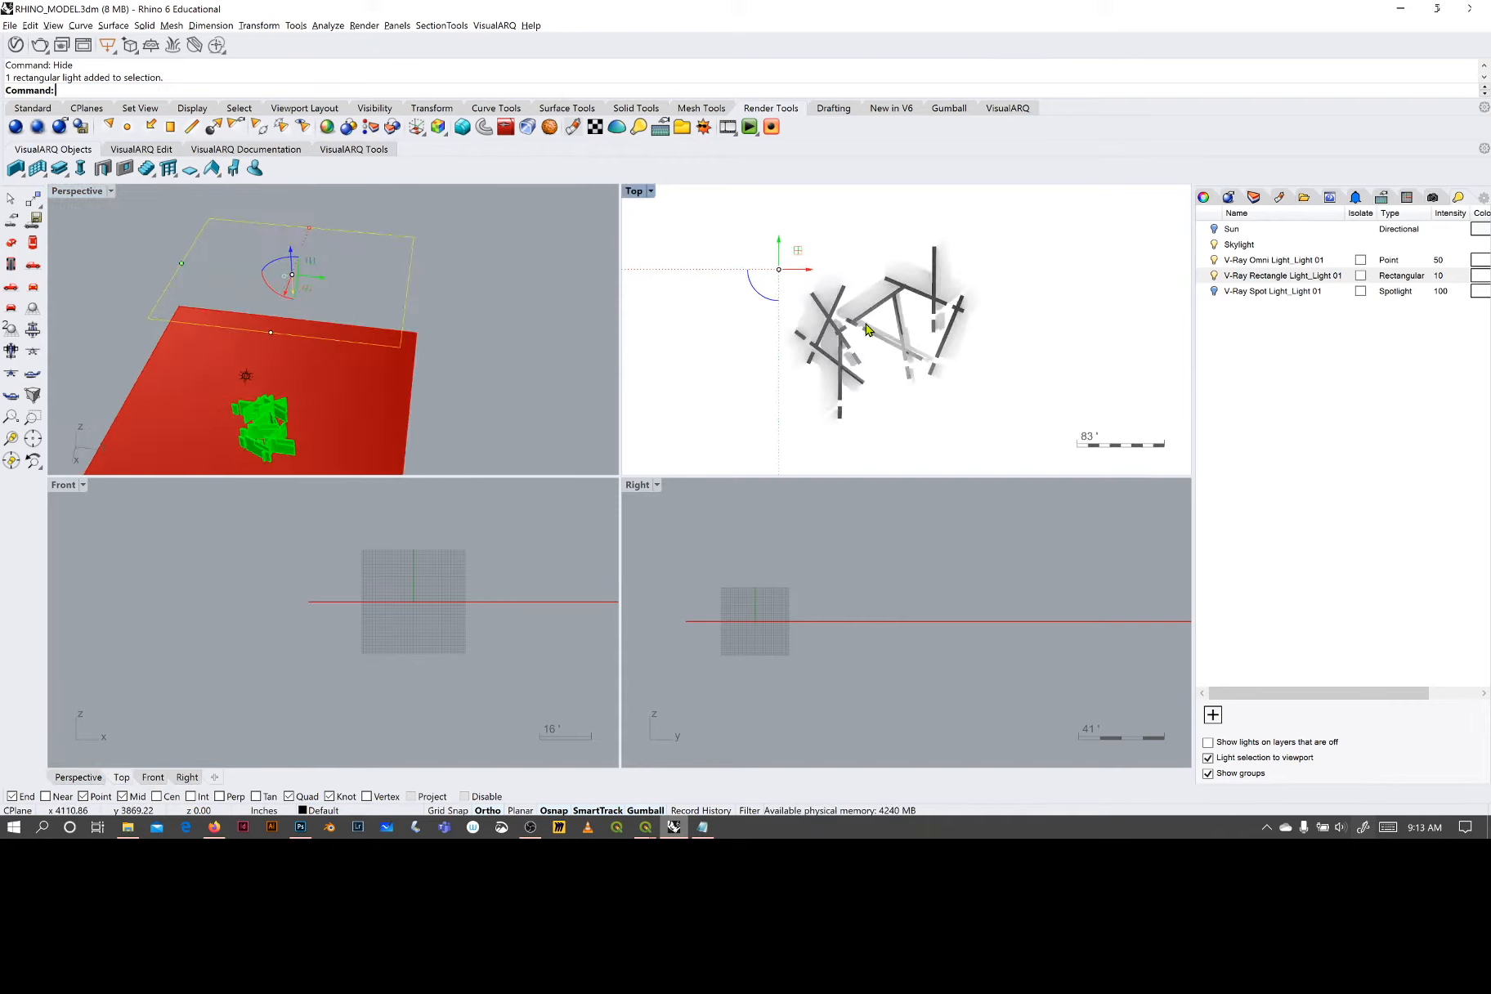
# - Turn off the skylight in the rendering settings
pyautogui.click(1228, 197)
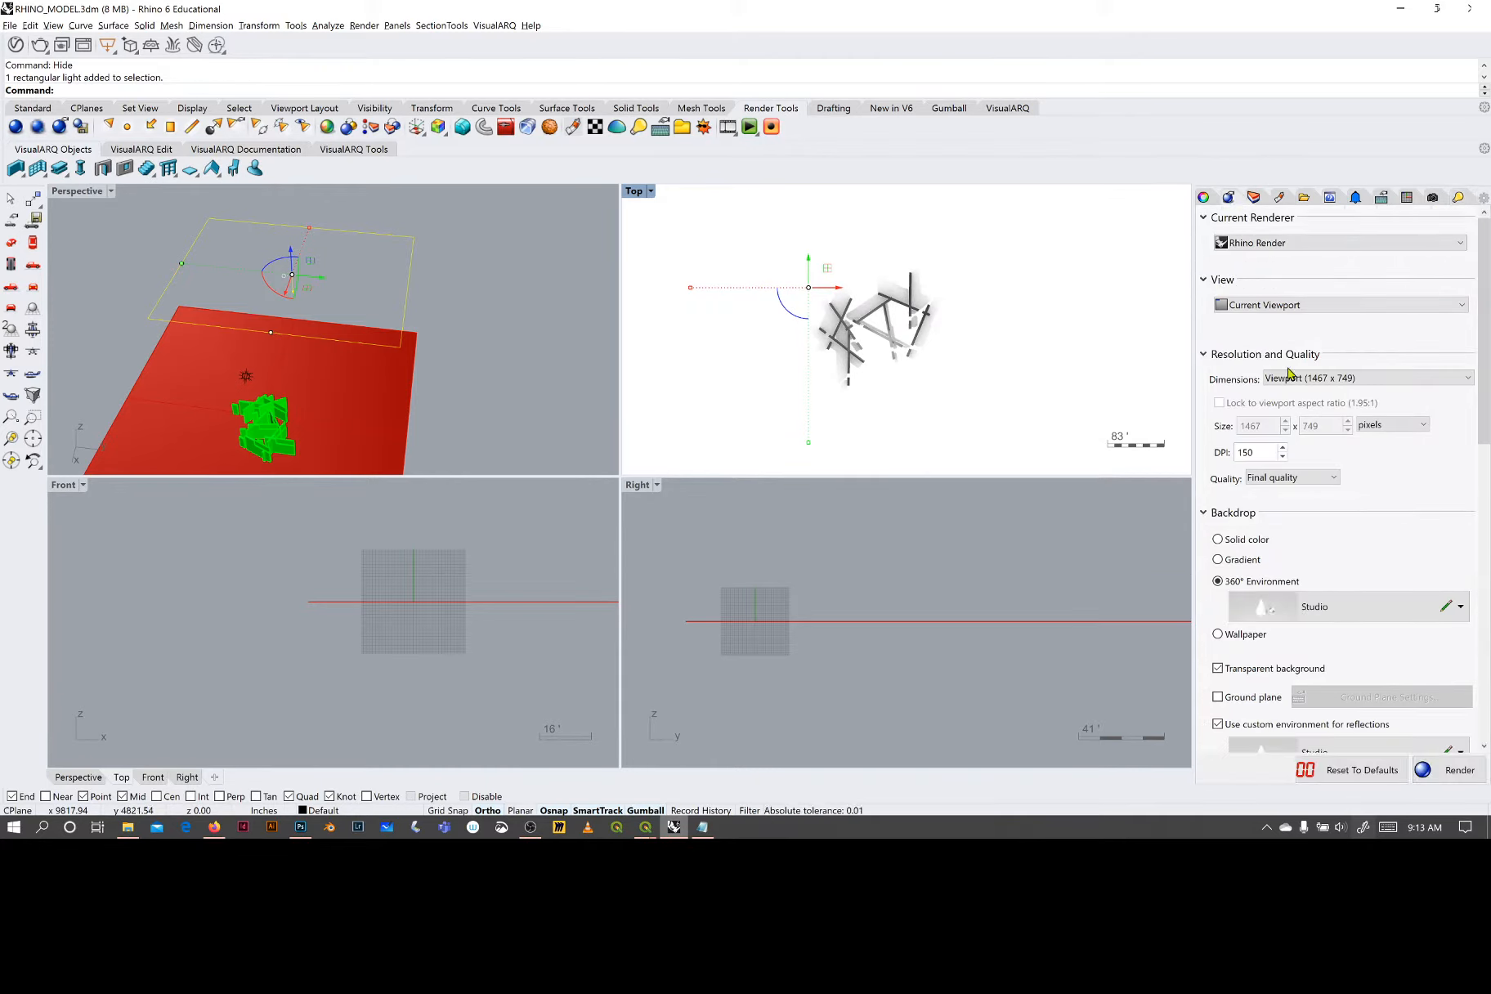
pyautogui.scroll(-2, 1355, 455)
pyautogui.scroll(-1, 1354, 456)
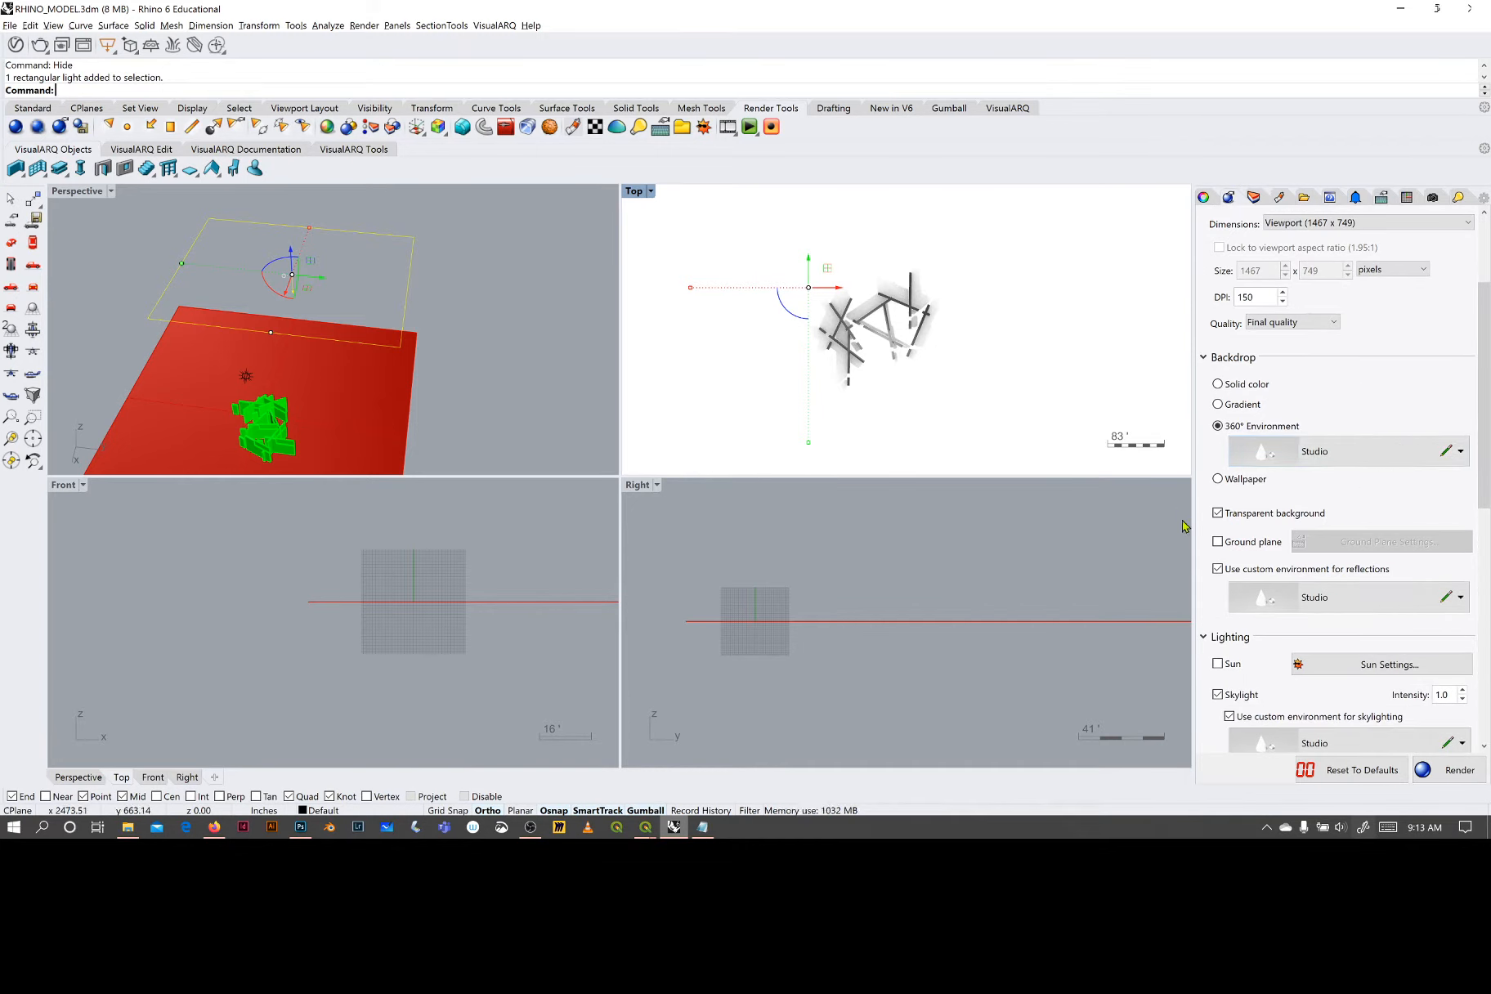
pyautogui.click(1218, 695)
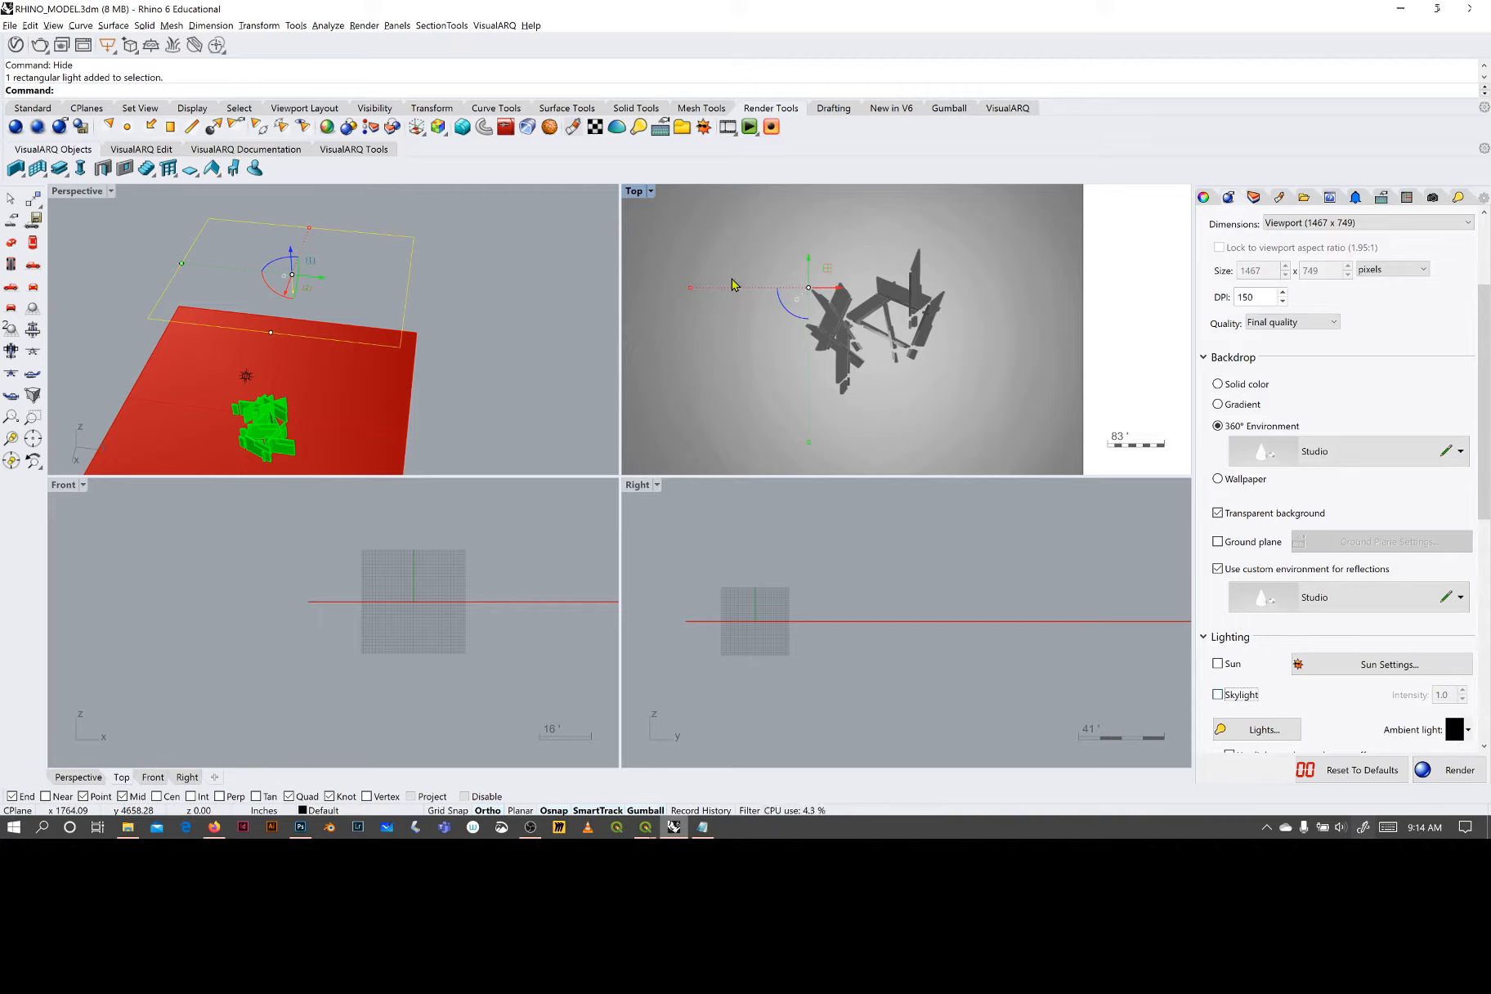
# - Select the ground surface under the walls and turn the skylight back on
pyautogui.moveTo(426, 360)
pyautogui.mouseDown(button='right')
pyautogui.moveTo(433, 330)
pyautogui.moveTo(434, 350)
pyautogui.mouseUp(button='right')
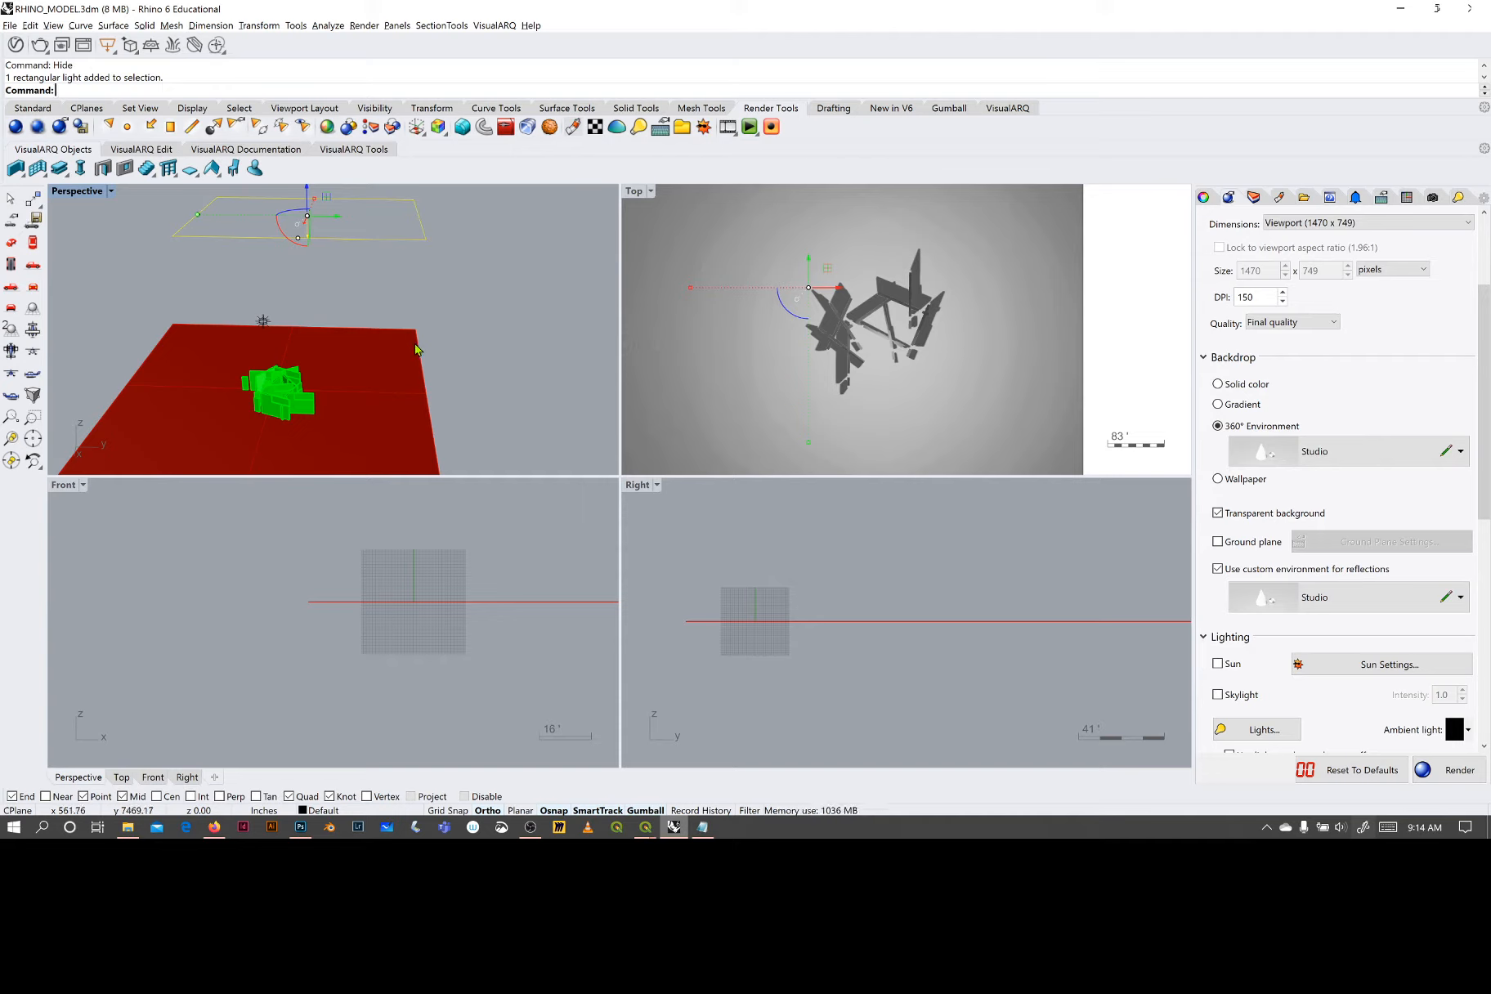
pyautogui.click(416, 350)
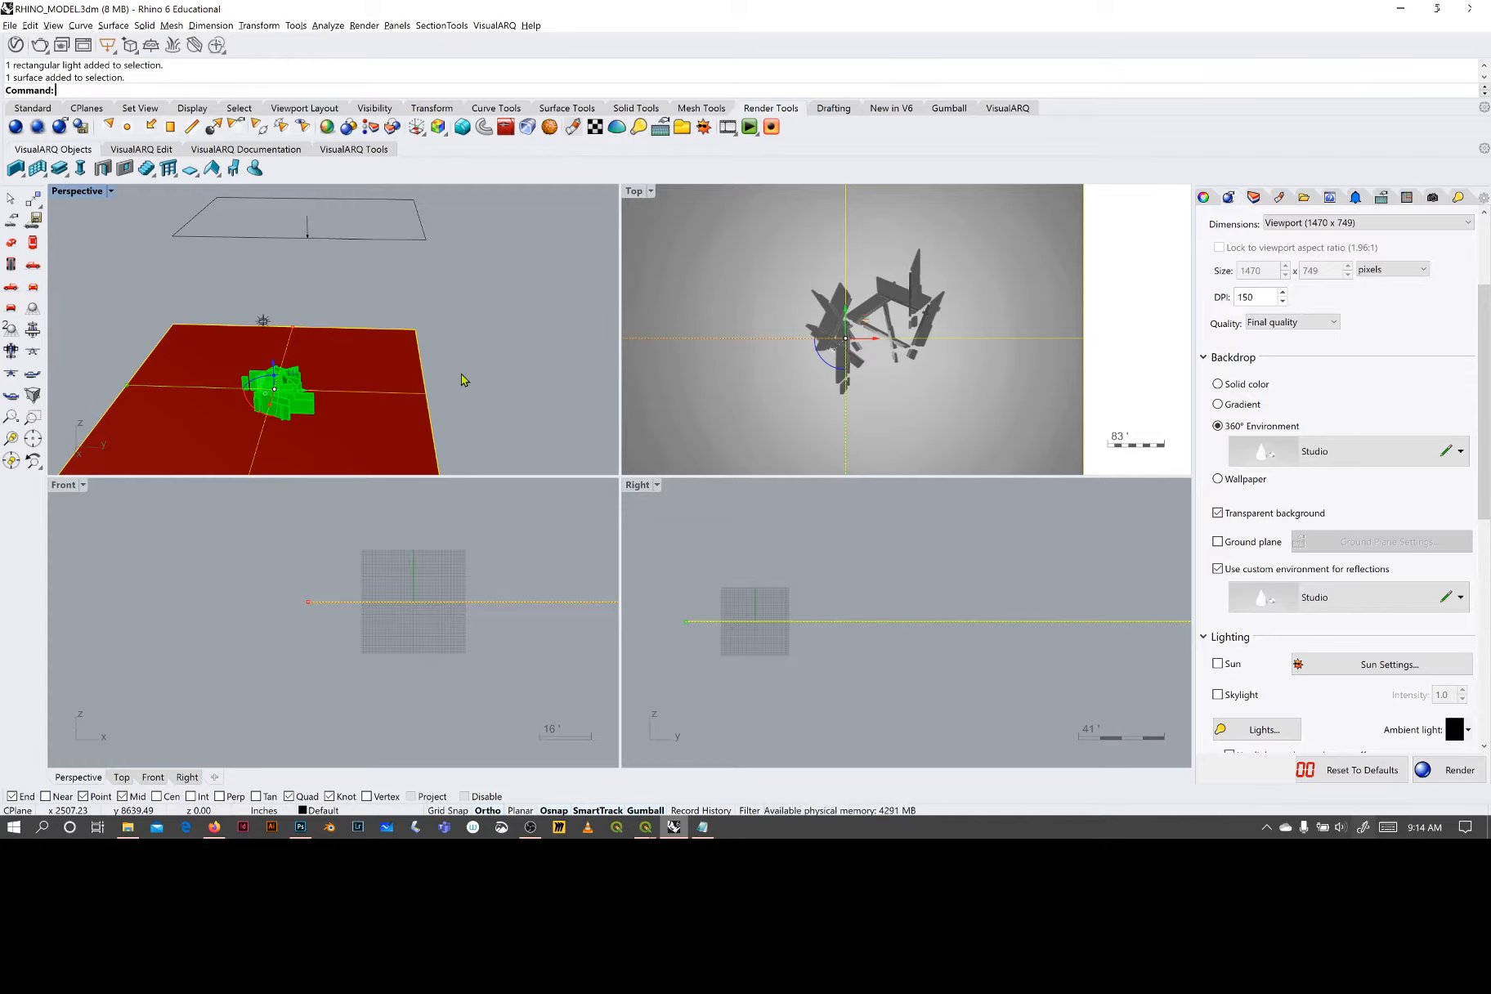
pyautogui.click(1219, 695)
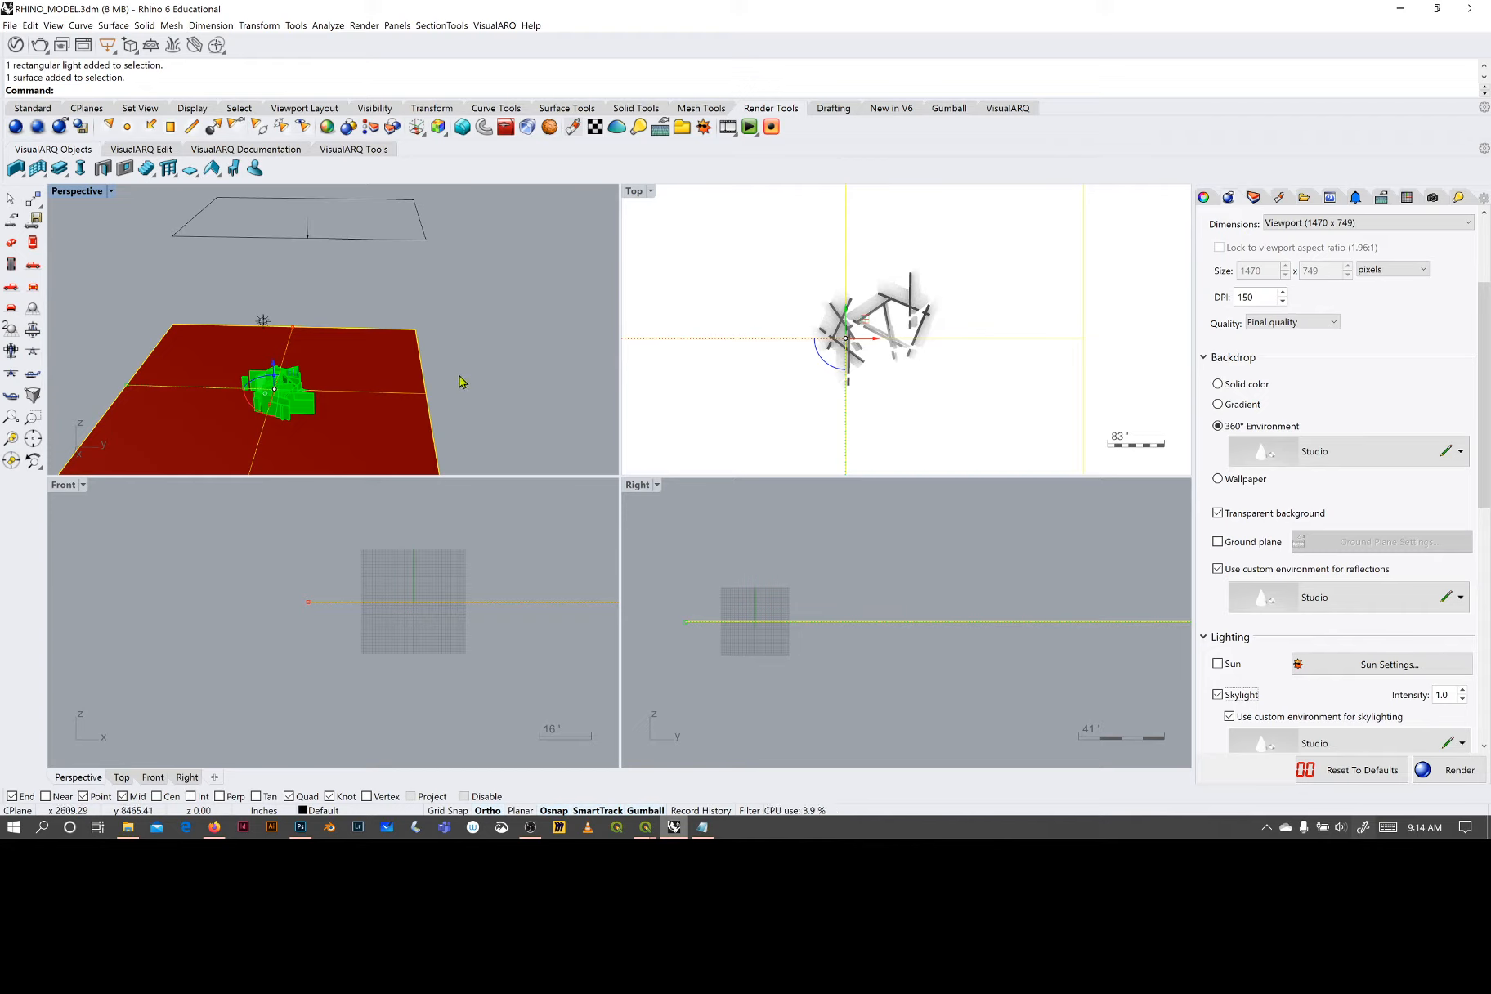
pyautogui.moveTo(470, 382); pyautogui.dragTo(347, 360, button='right')
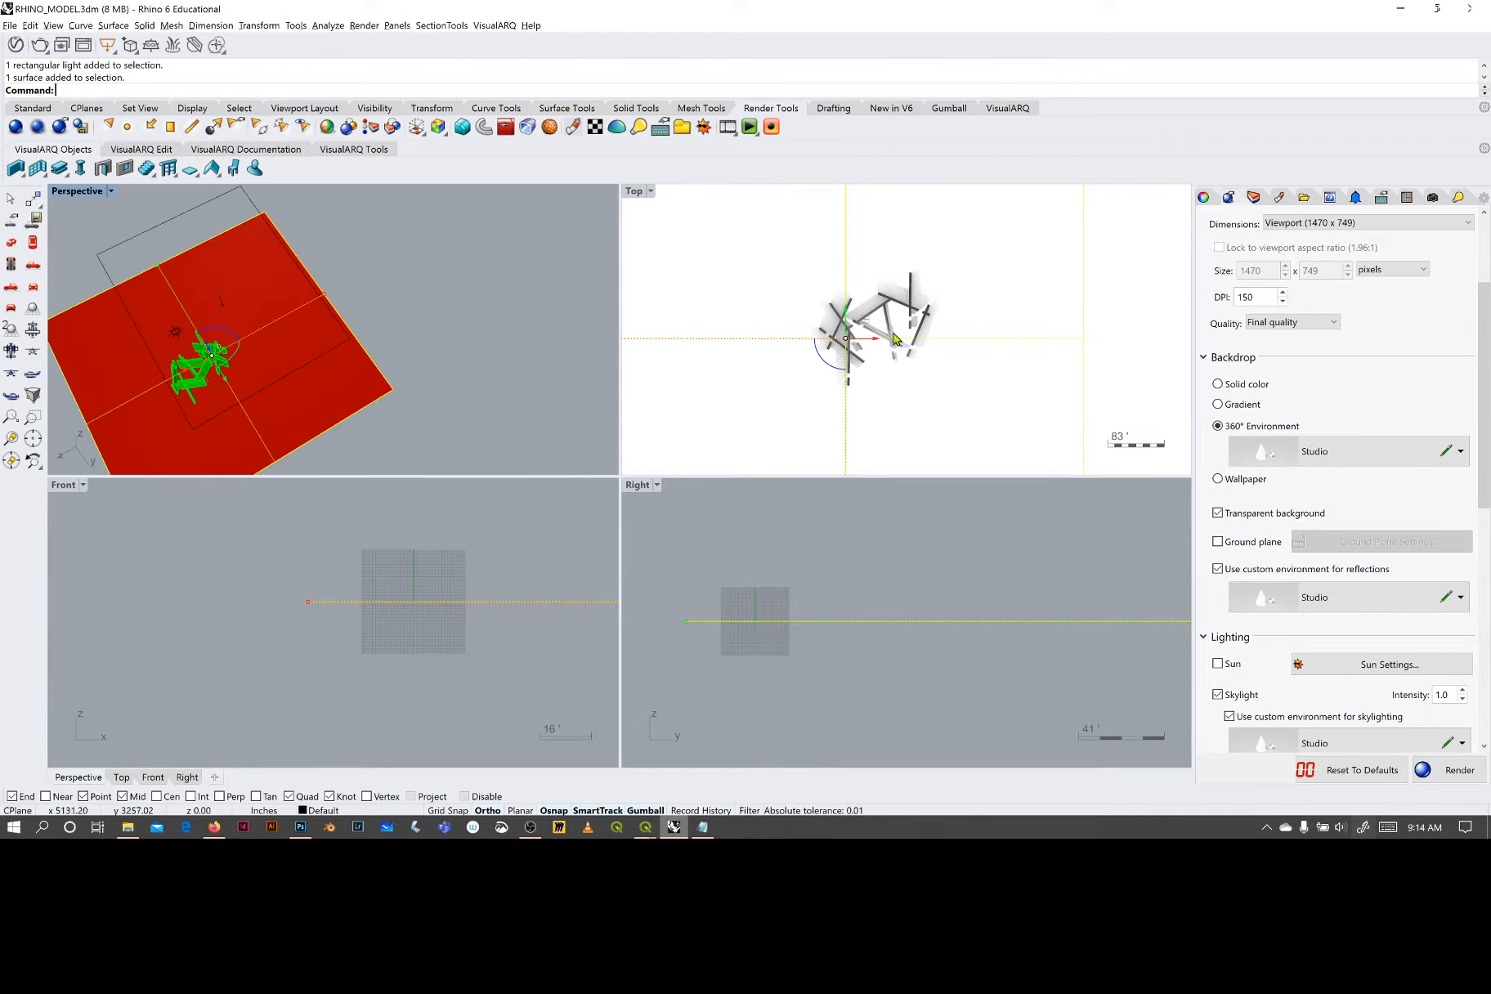
# - Maximize the Top viewport, restore the Top_Persp named view in it and clear the selection
pyautogui.click(643, 194)
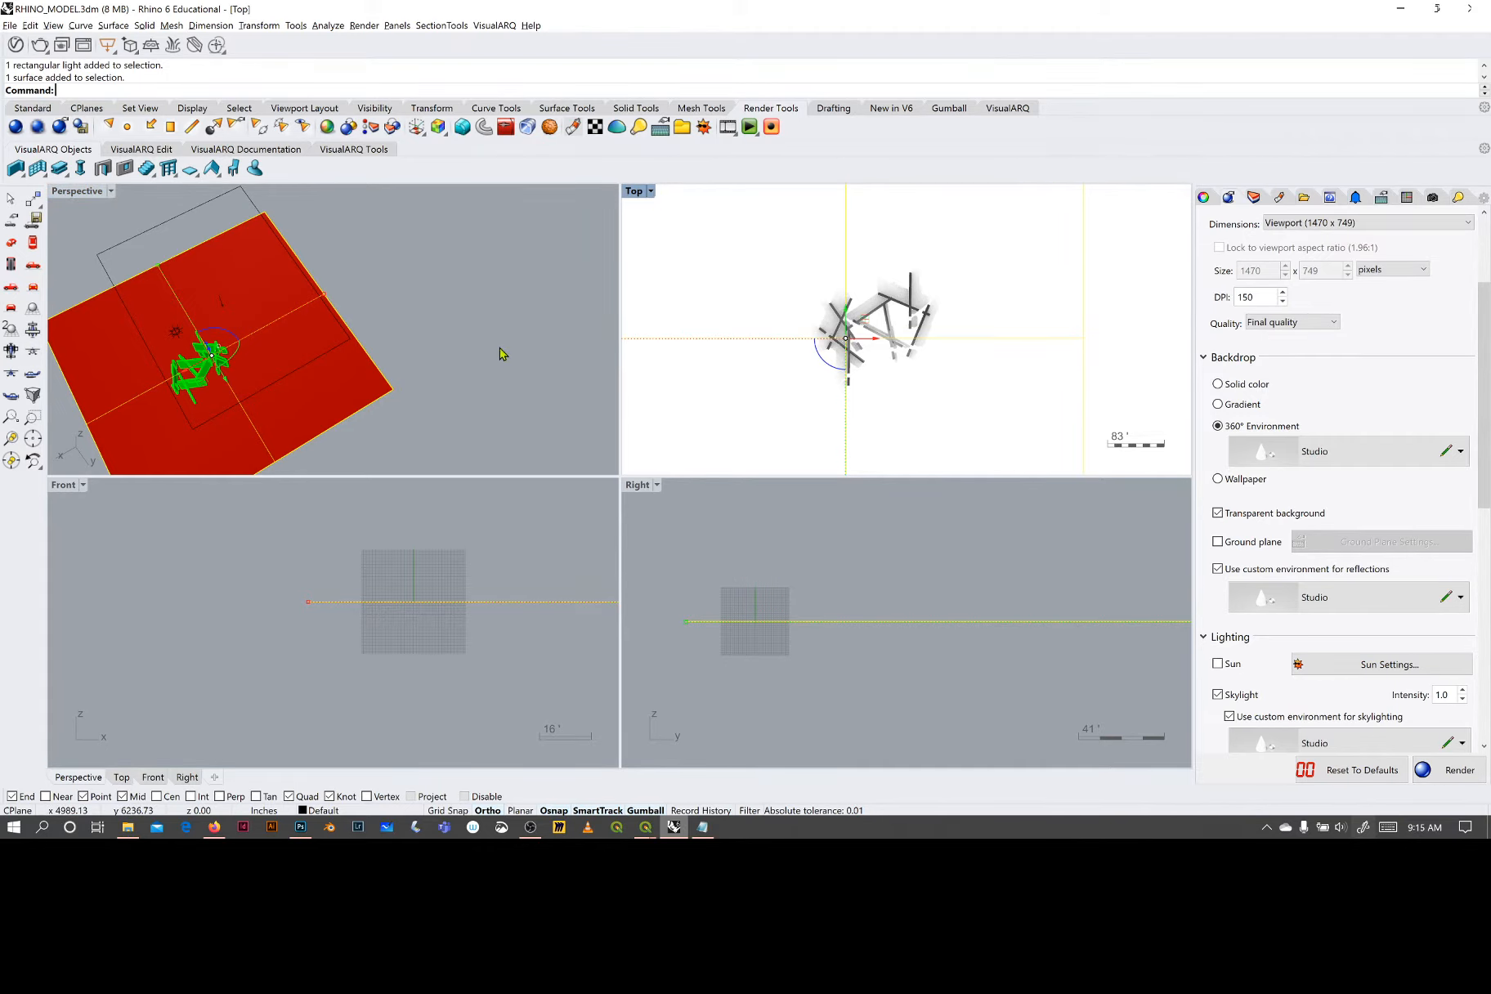
pyautogui.hotkey('ctrl', 'm')
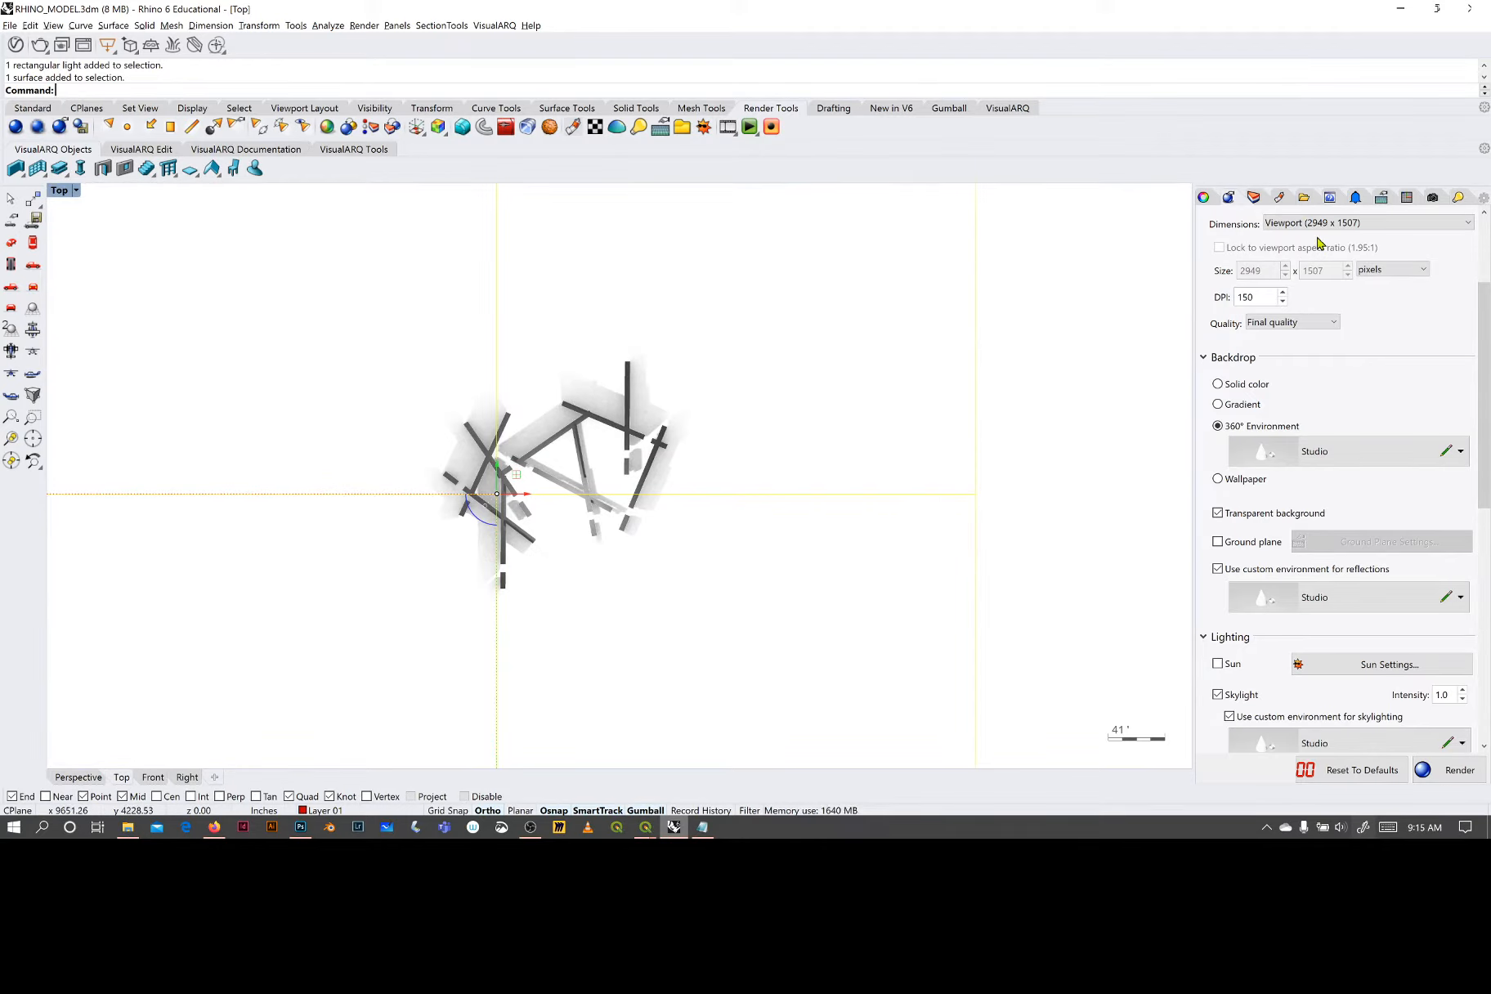
pyautogui.click(1435, 197)
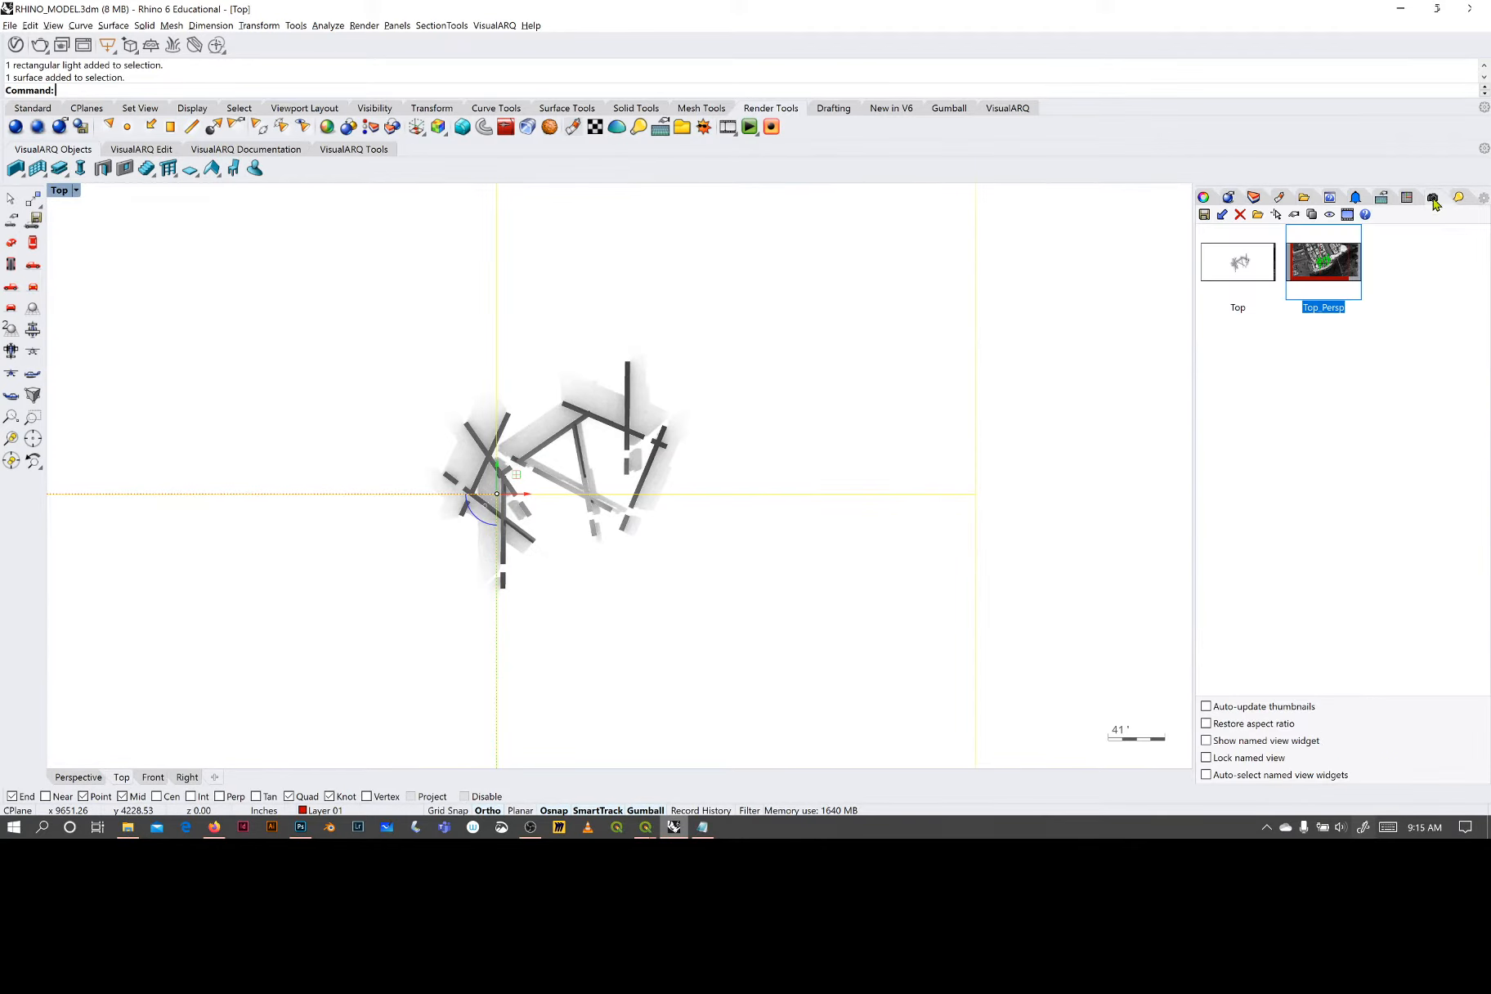
pyautogui.doubleClick(1326, 265)
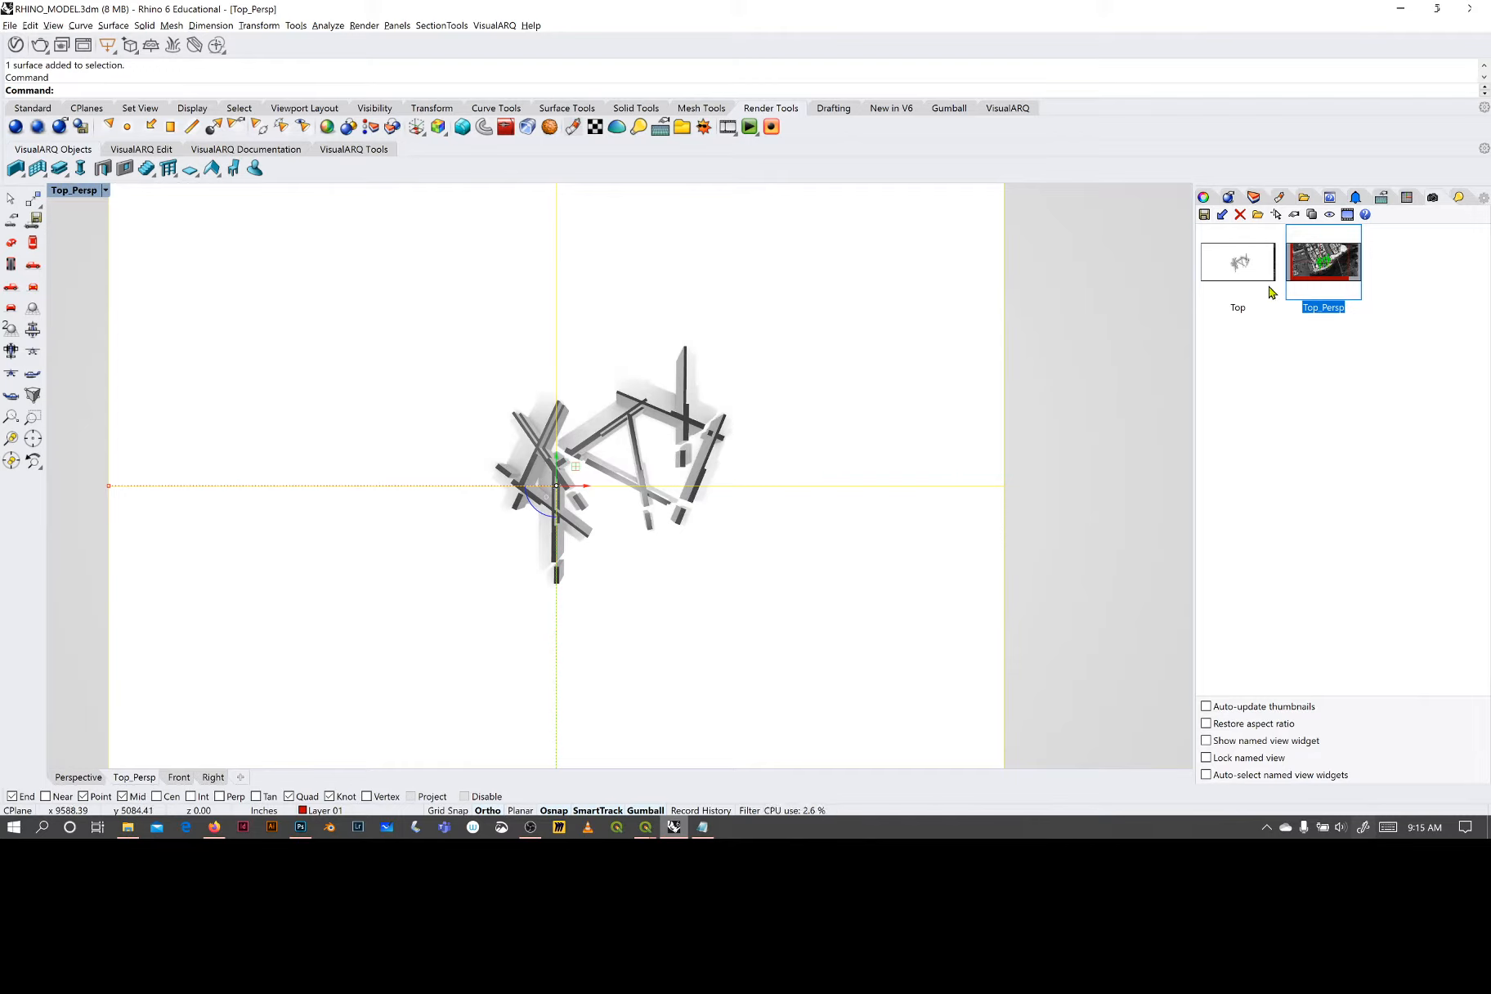
pyautogui.click(1116, 258)
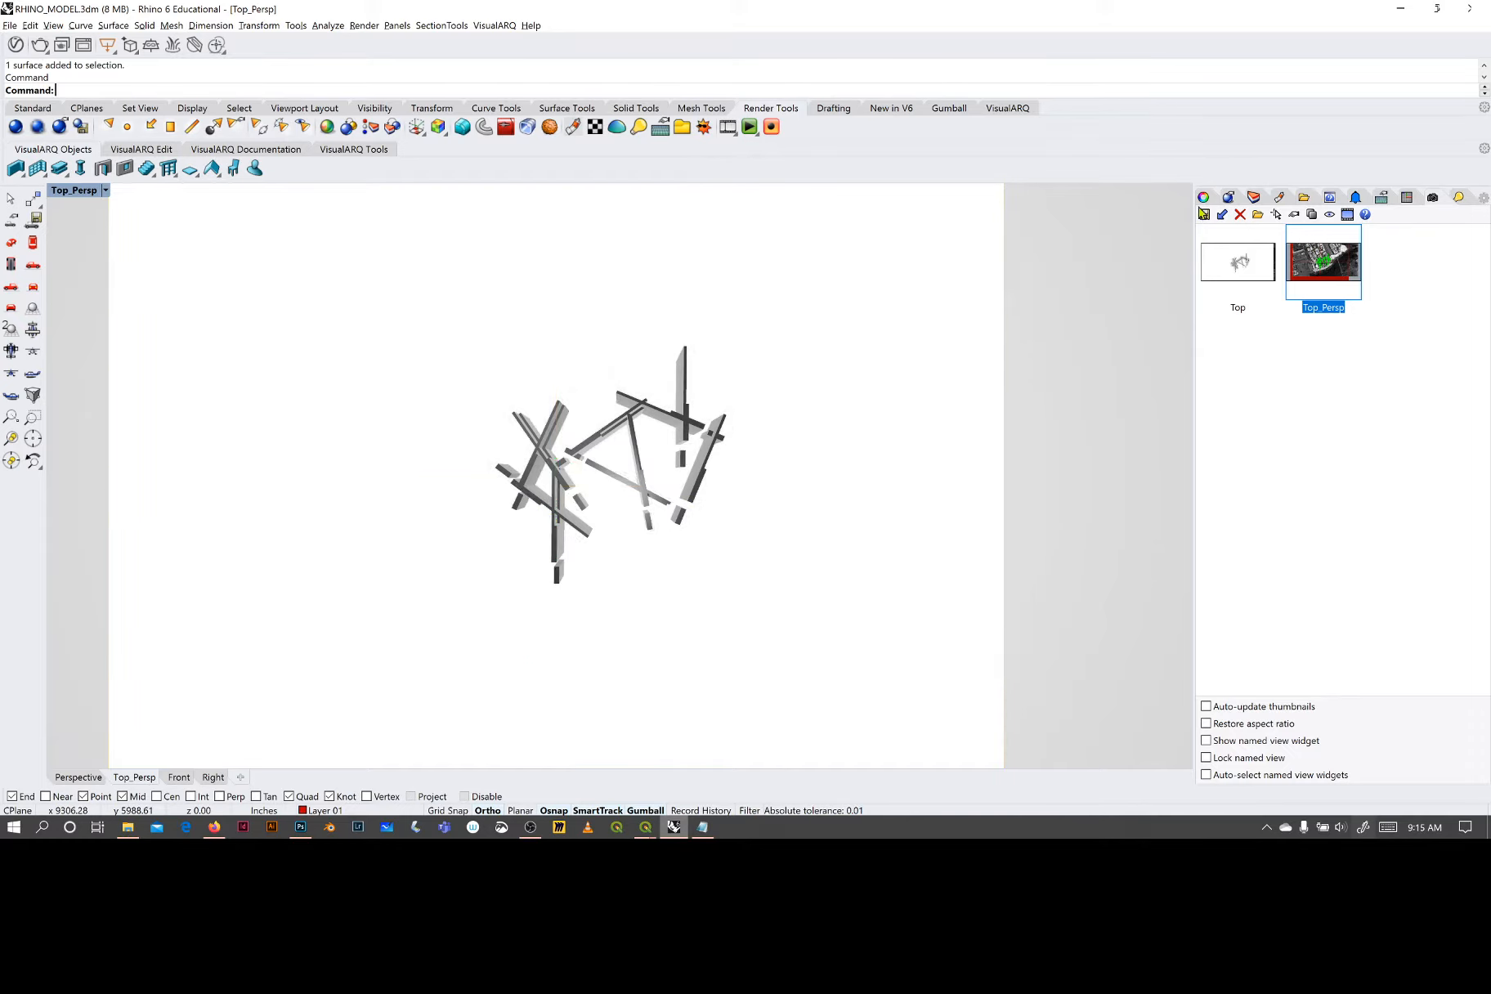
# - Display the viewport properties and switch the Perspective viewport to the Top view, centred on the ground surface
pyautogui.click(1203, 197)
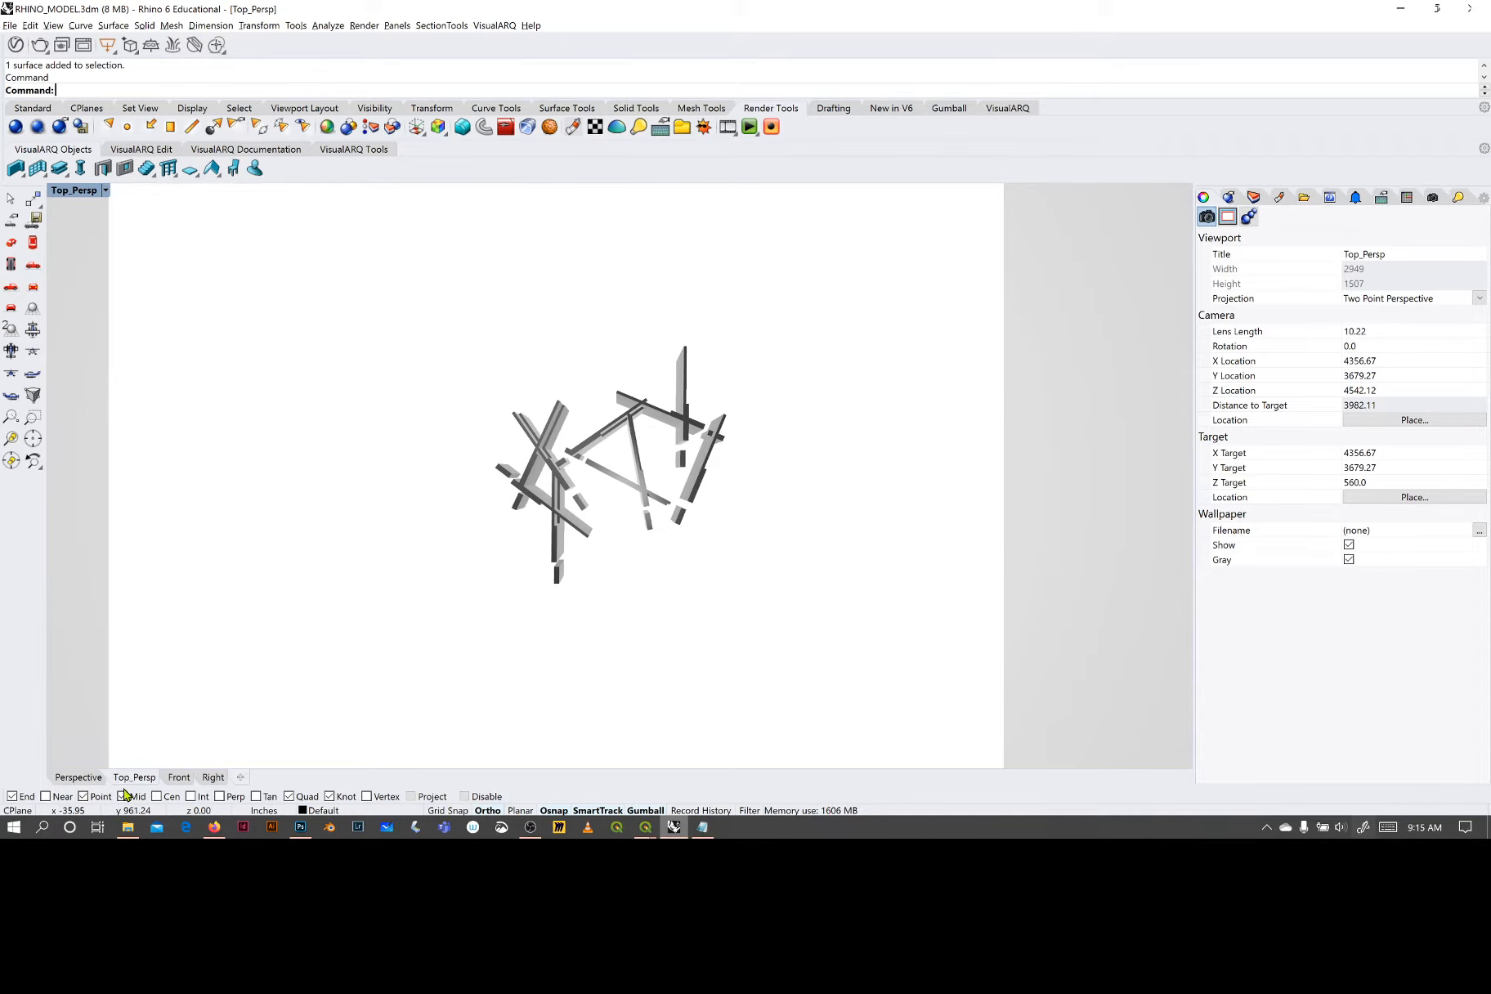
pyautogui.click(93, 780)
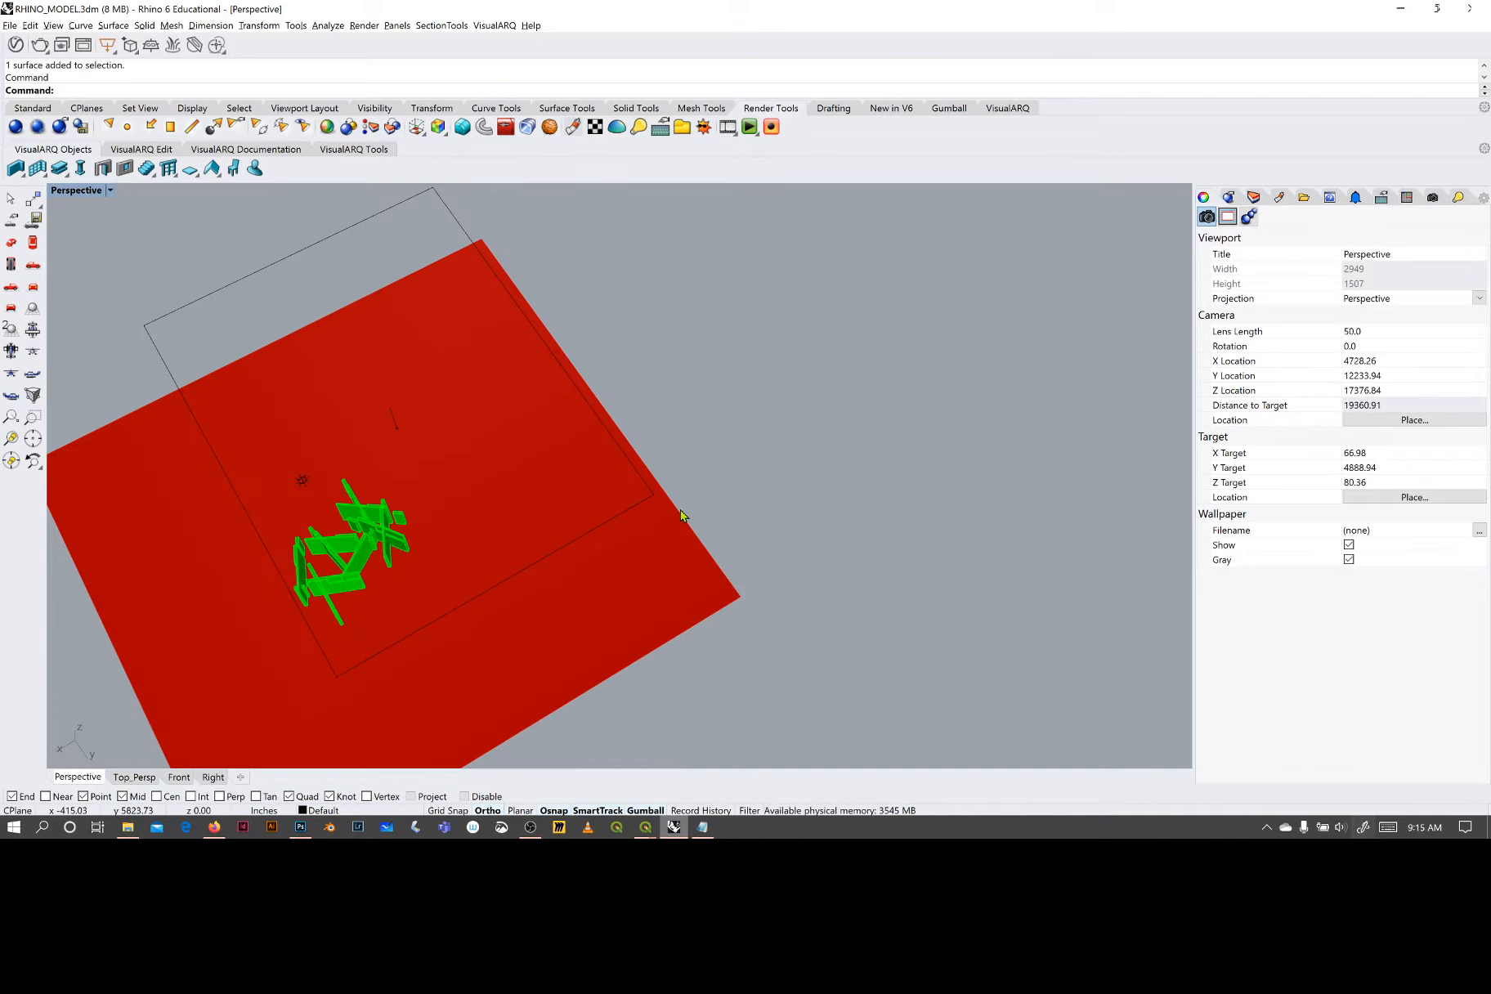
pyautogui.middleClick(682, 506)
pyautogui.click(687, 534)
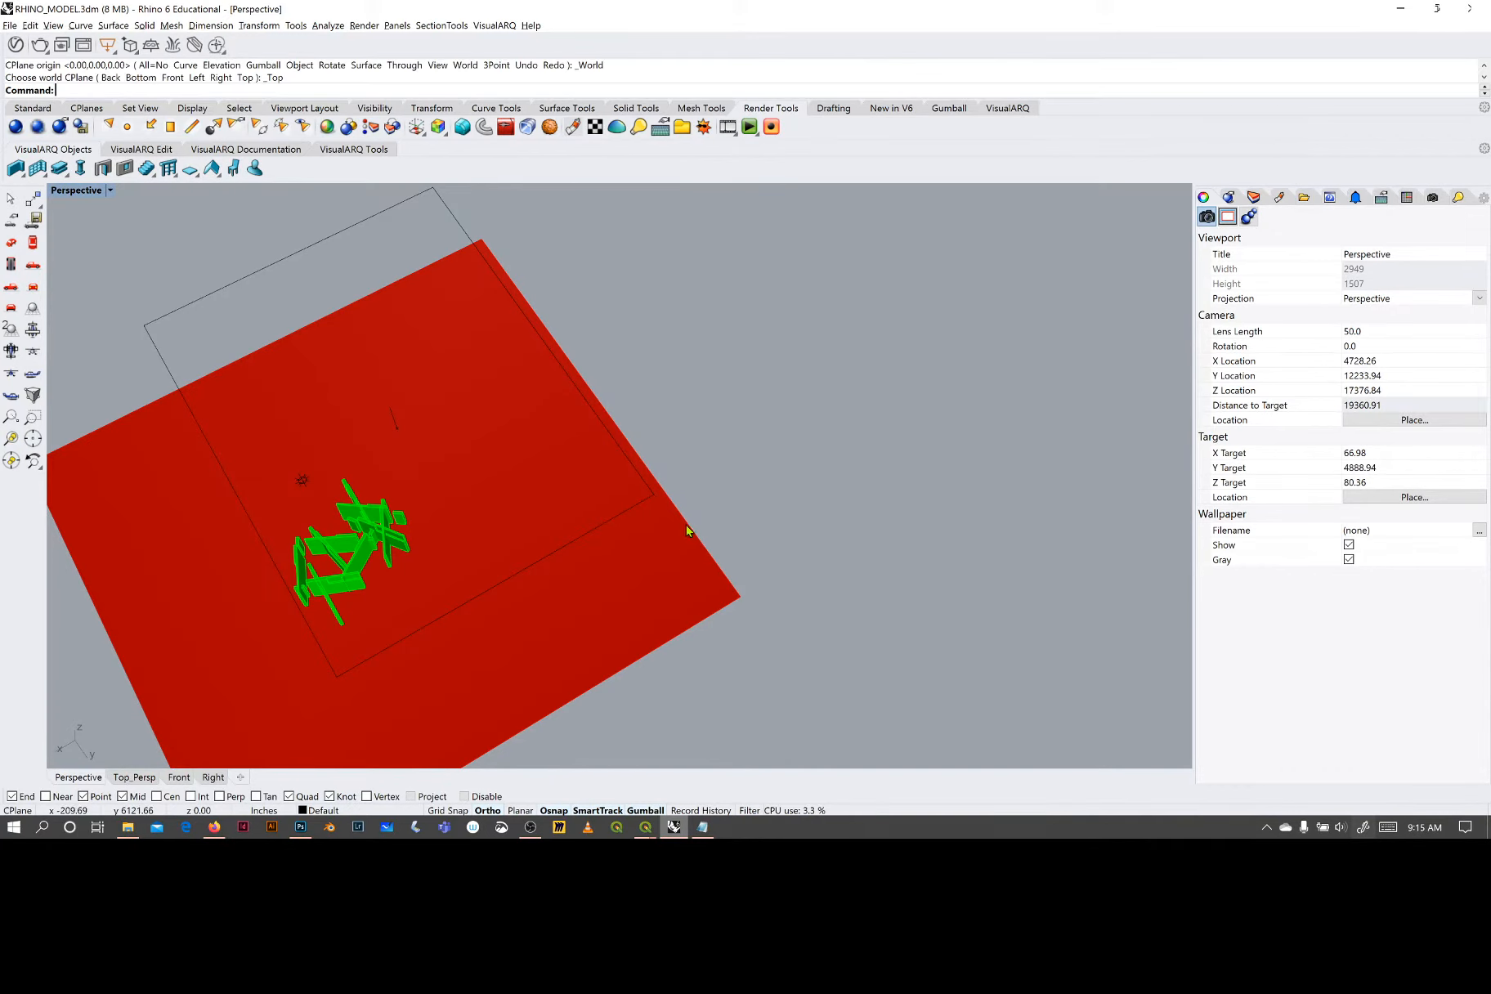
pyautogui.click(88, 190)
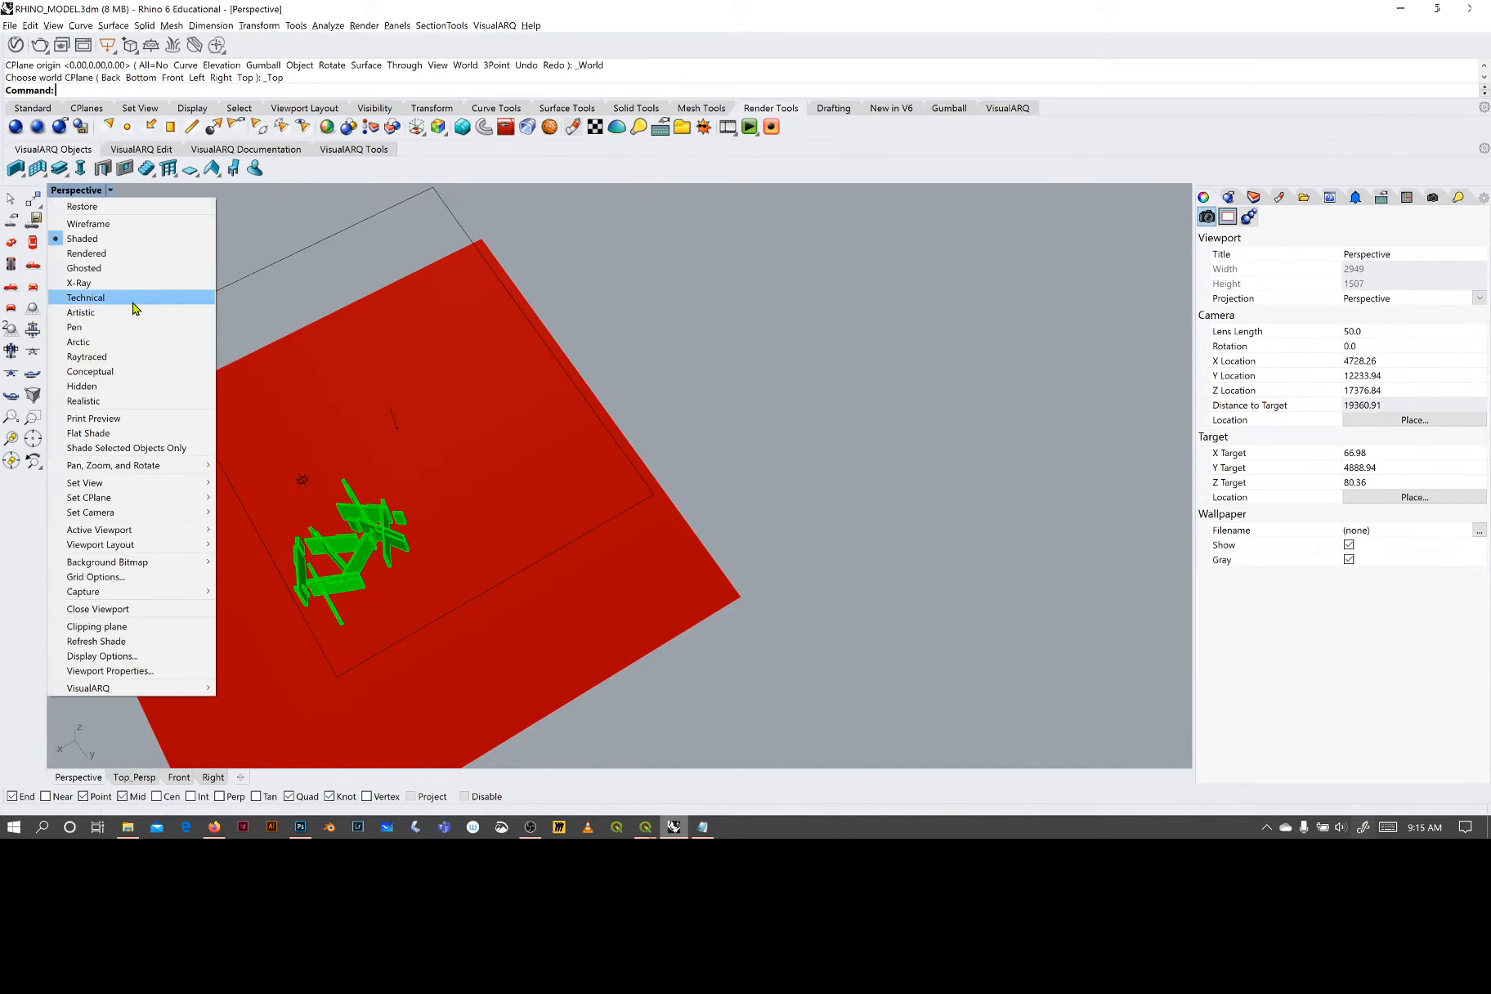
pyautogui.moveTo(121, 491)
pyautogui.click(291, 499)
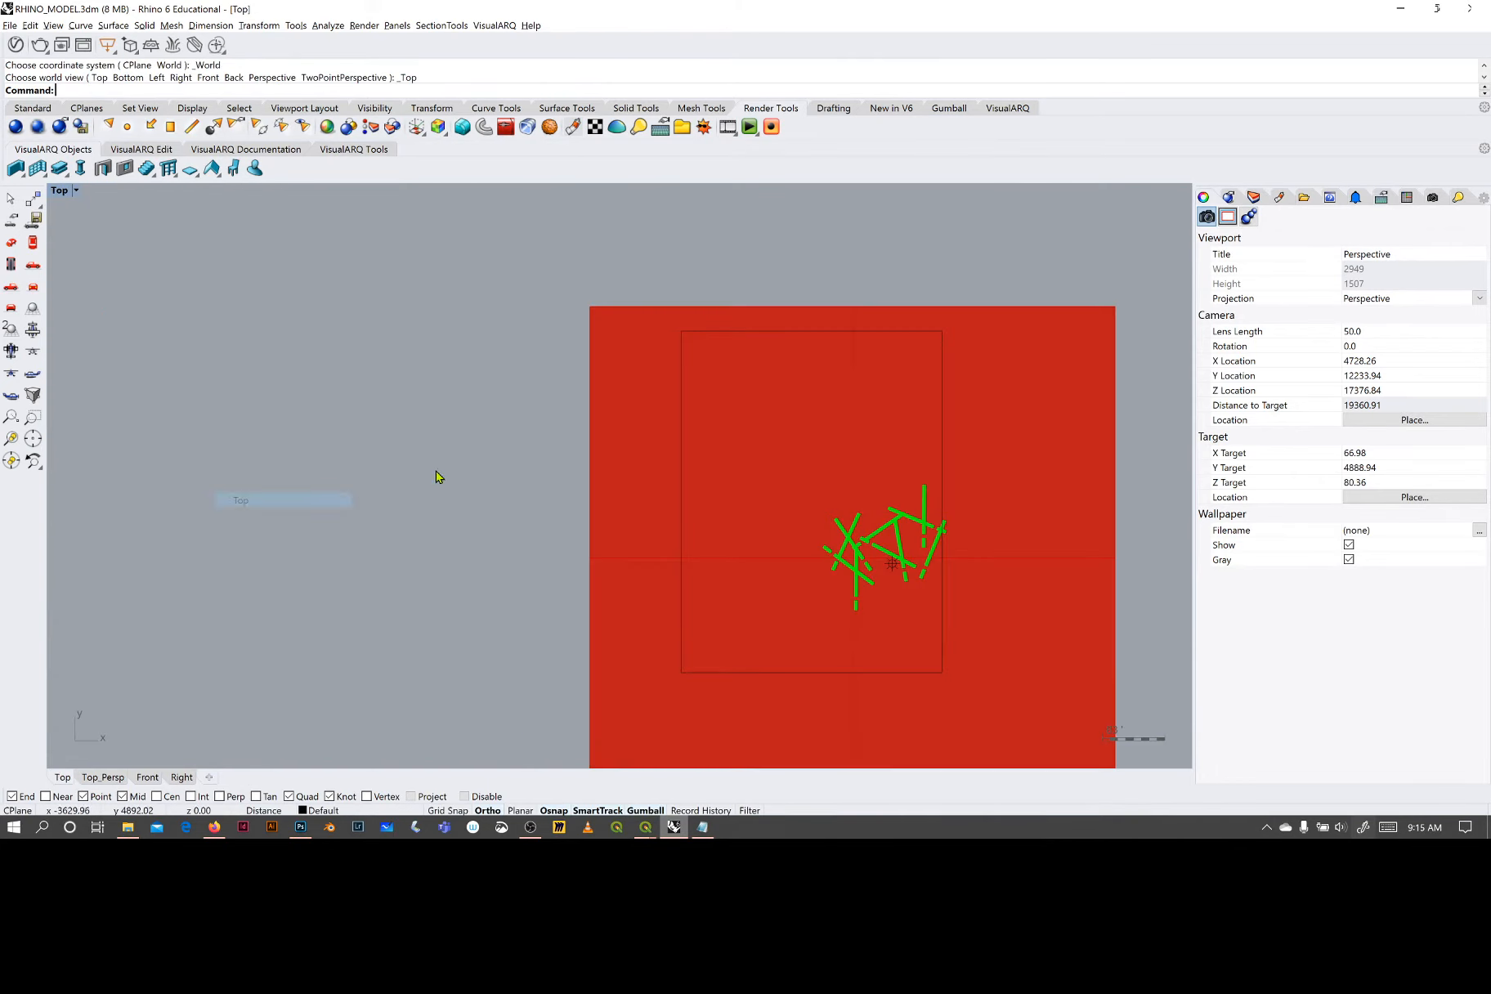
pyautogui.moveTo(818, 467); pyautogui.dragTo(718, 450, button='right')
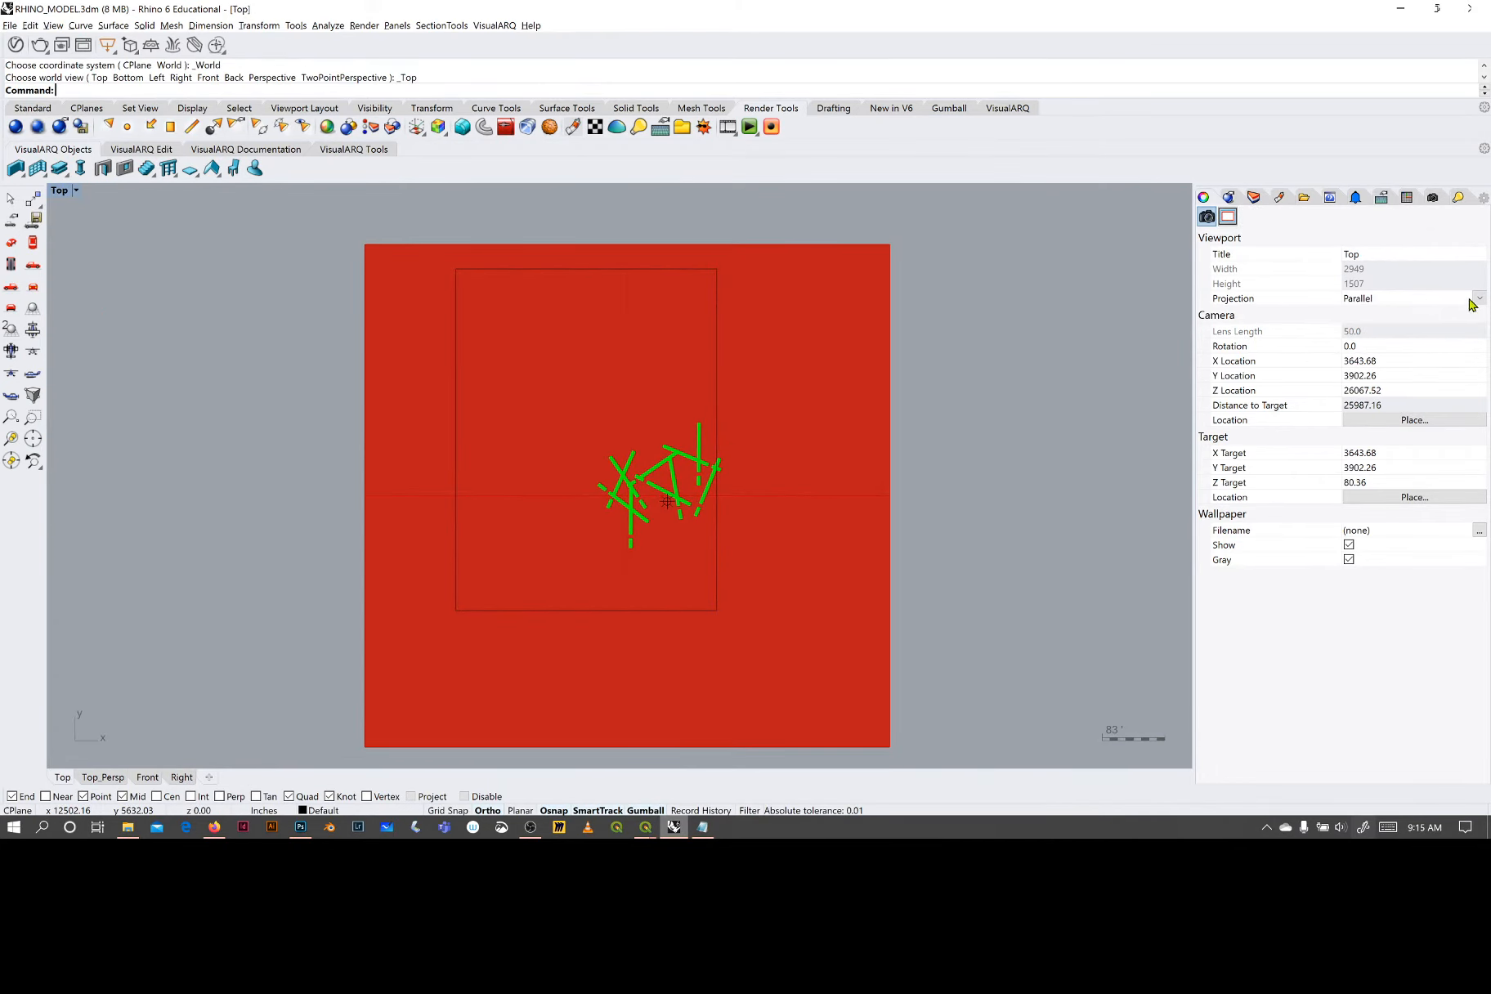
# - Set the shaded Top viewport's projection to Two Point Perspective and frame the walls closely
pyautogui.click(1480, 300)
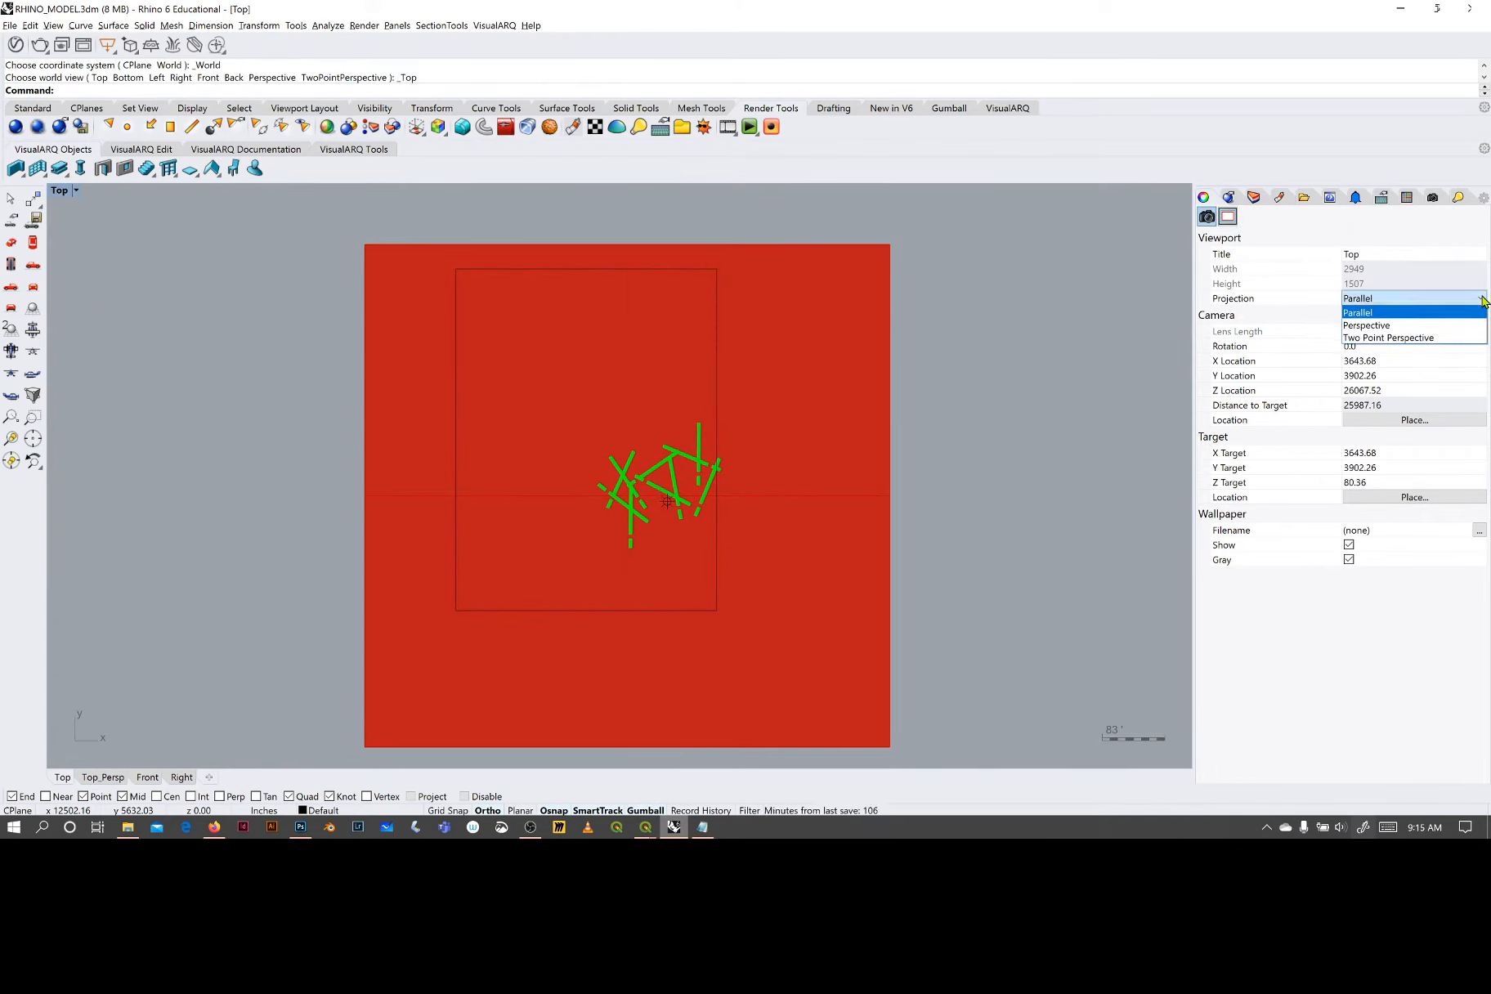
pyautogui.click(1450, 338)
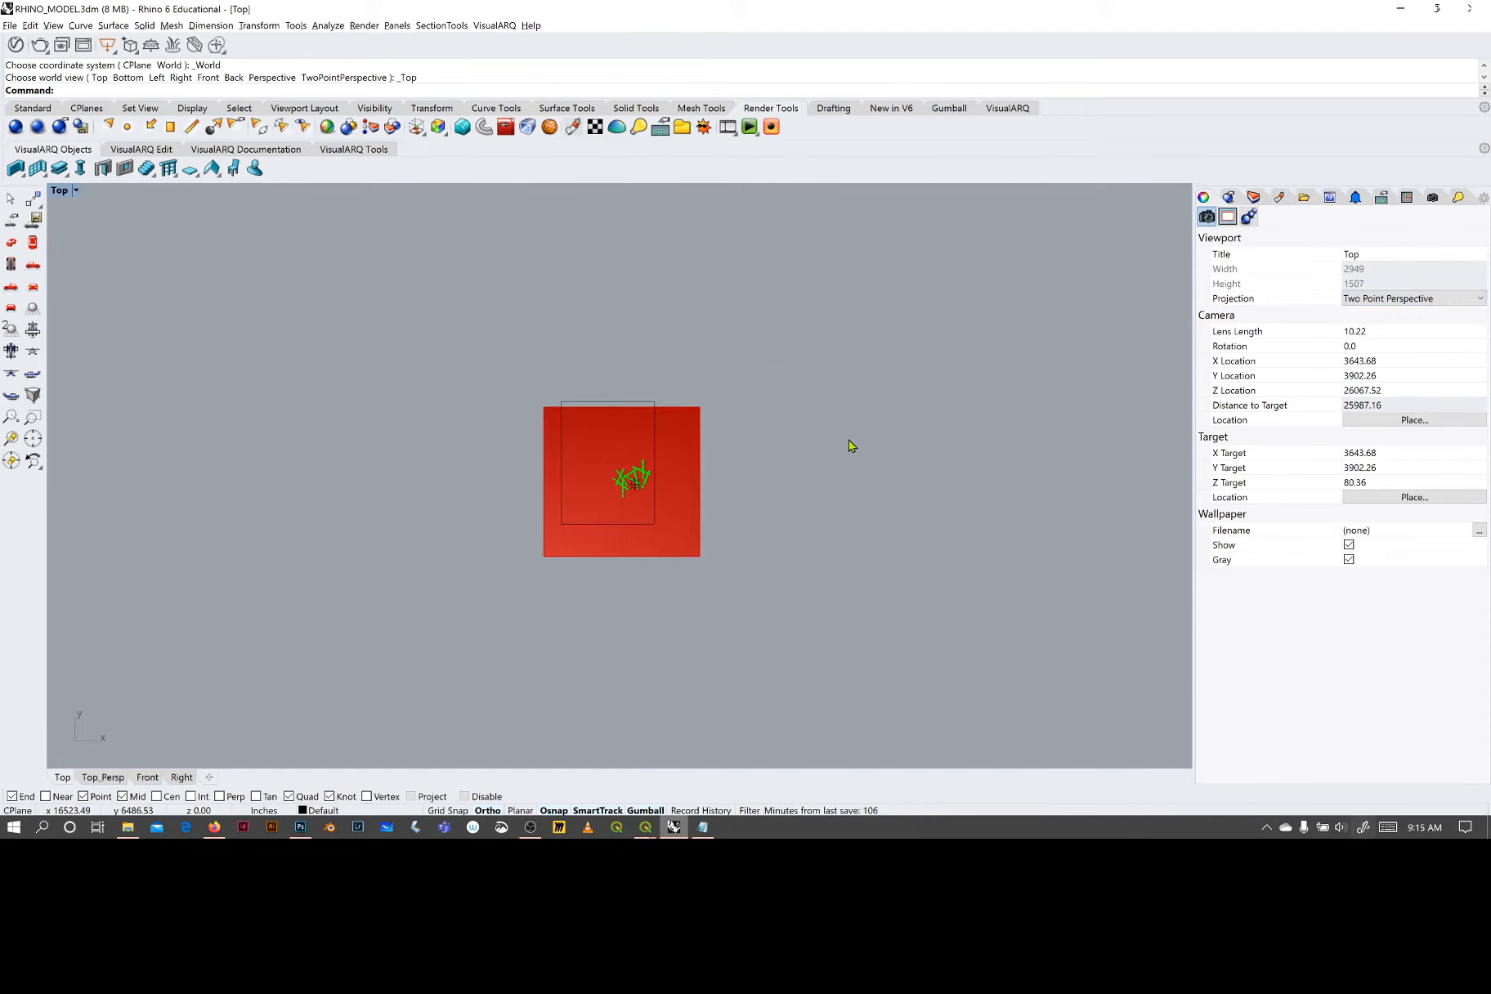
pyautogui.scroll(10, 650, 458)
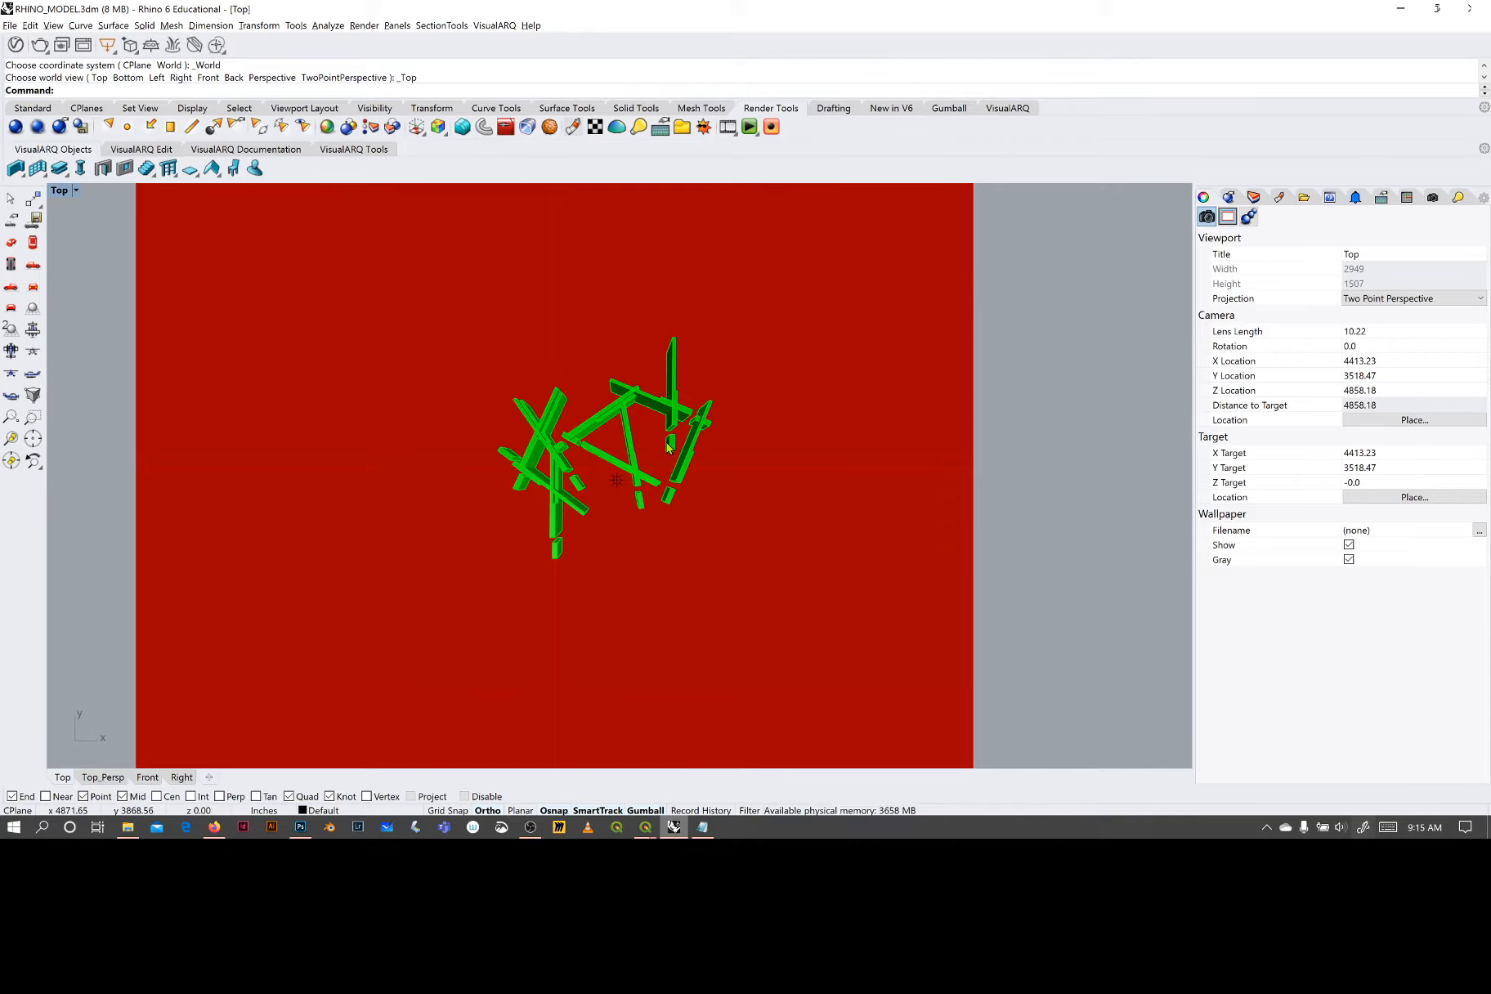
pyautogui.scroll(-6, 668, 448)
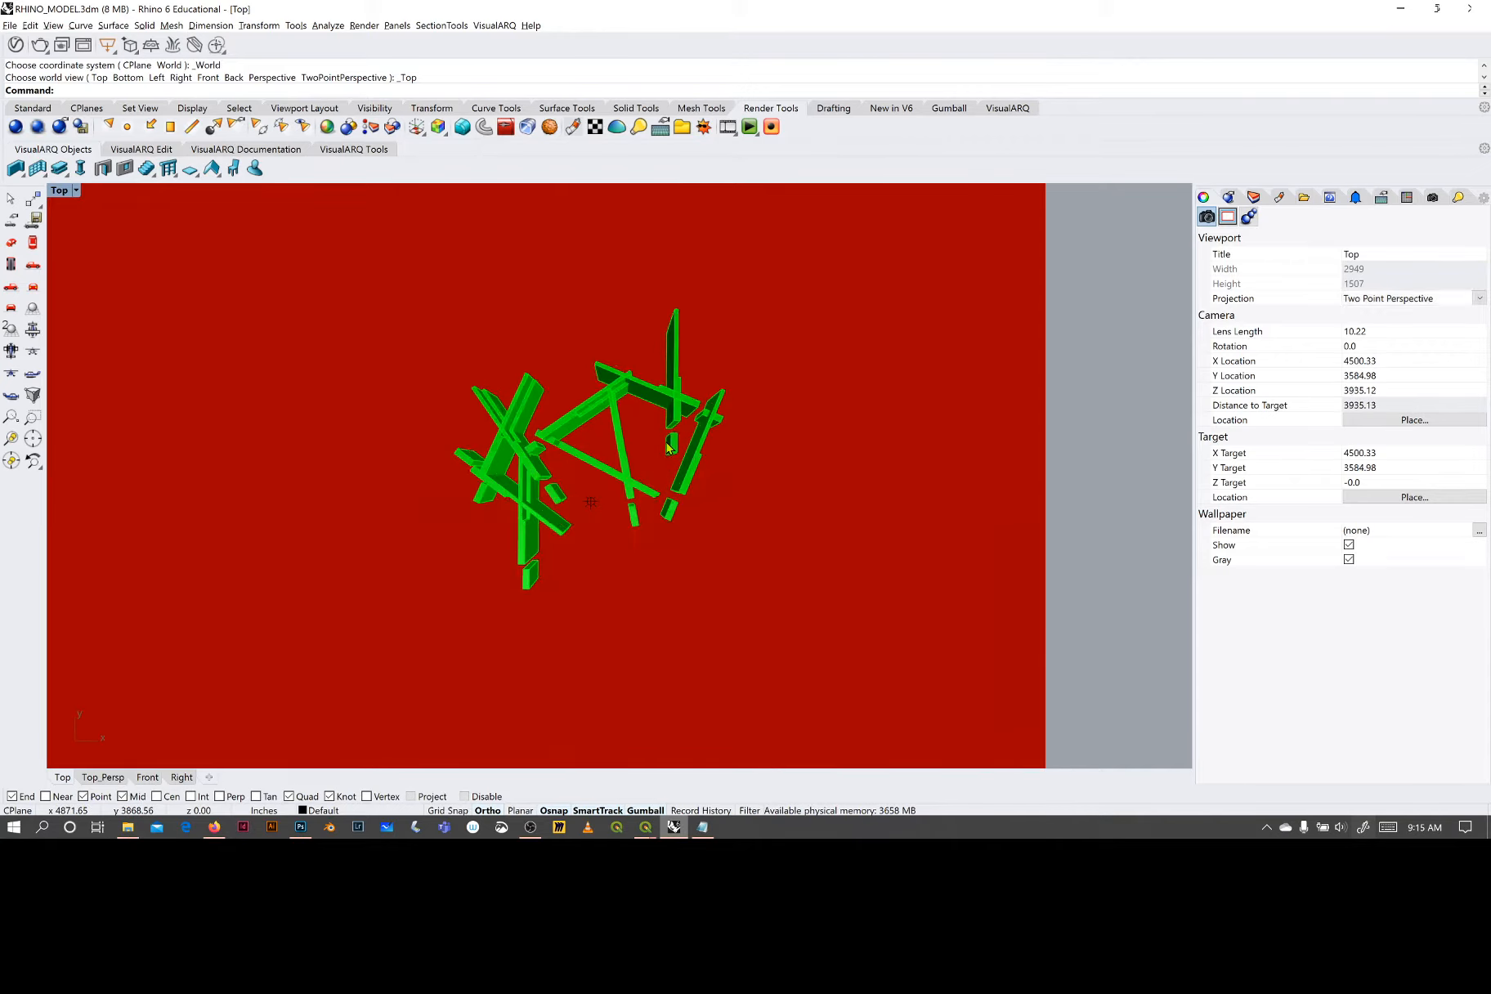
pyautogui.scroll(8, 668, 447)
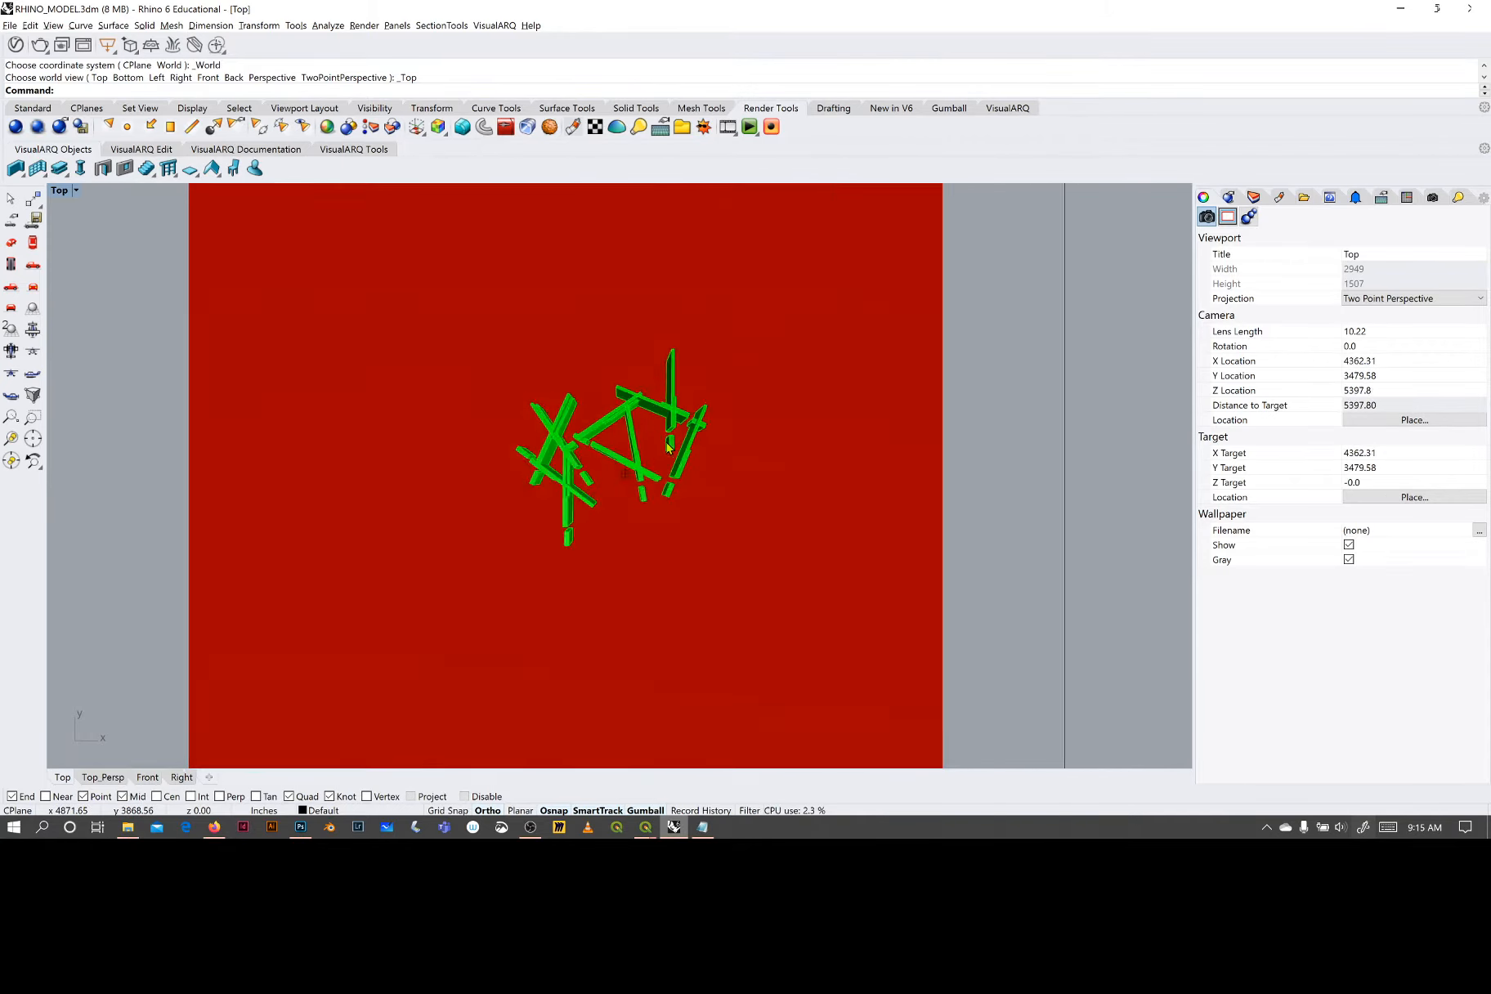
pyautogui.scroll(-3, 668, 448)
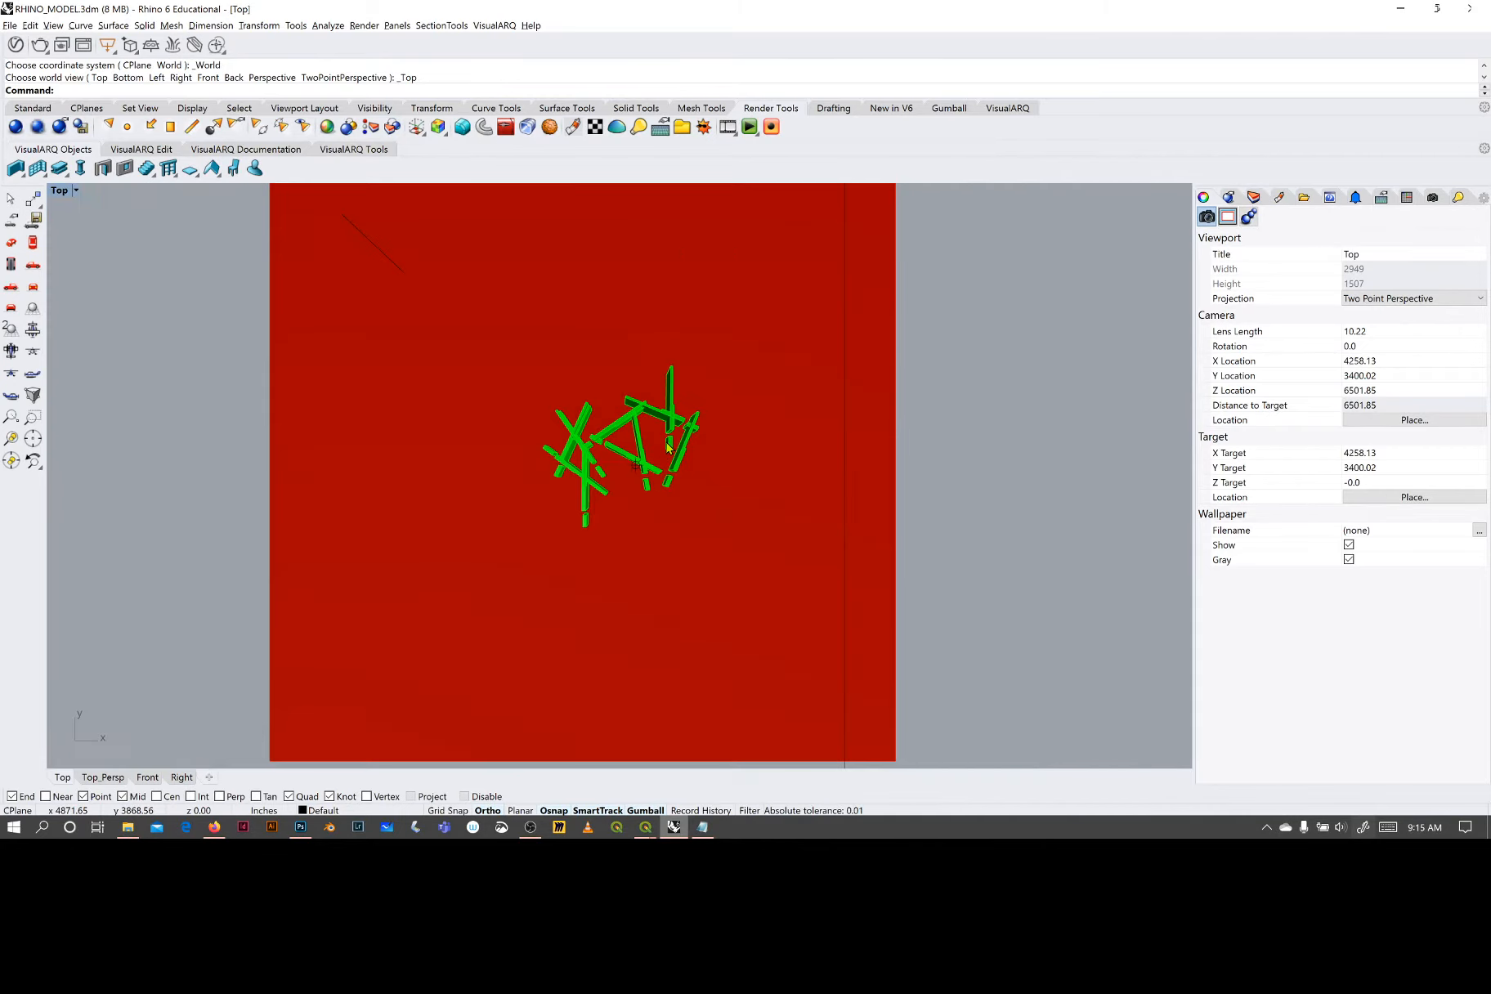
pyautogui.scroll(3, 668, 447)
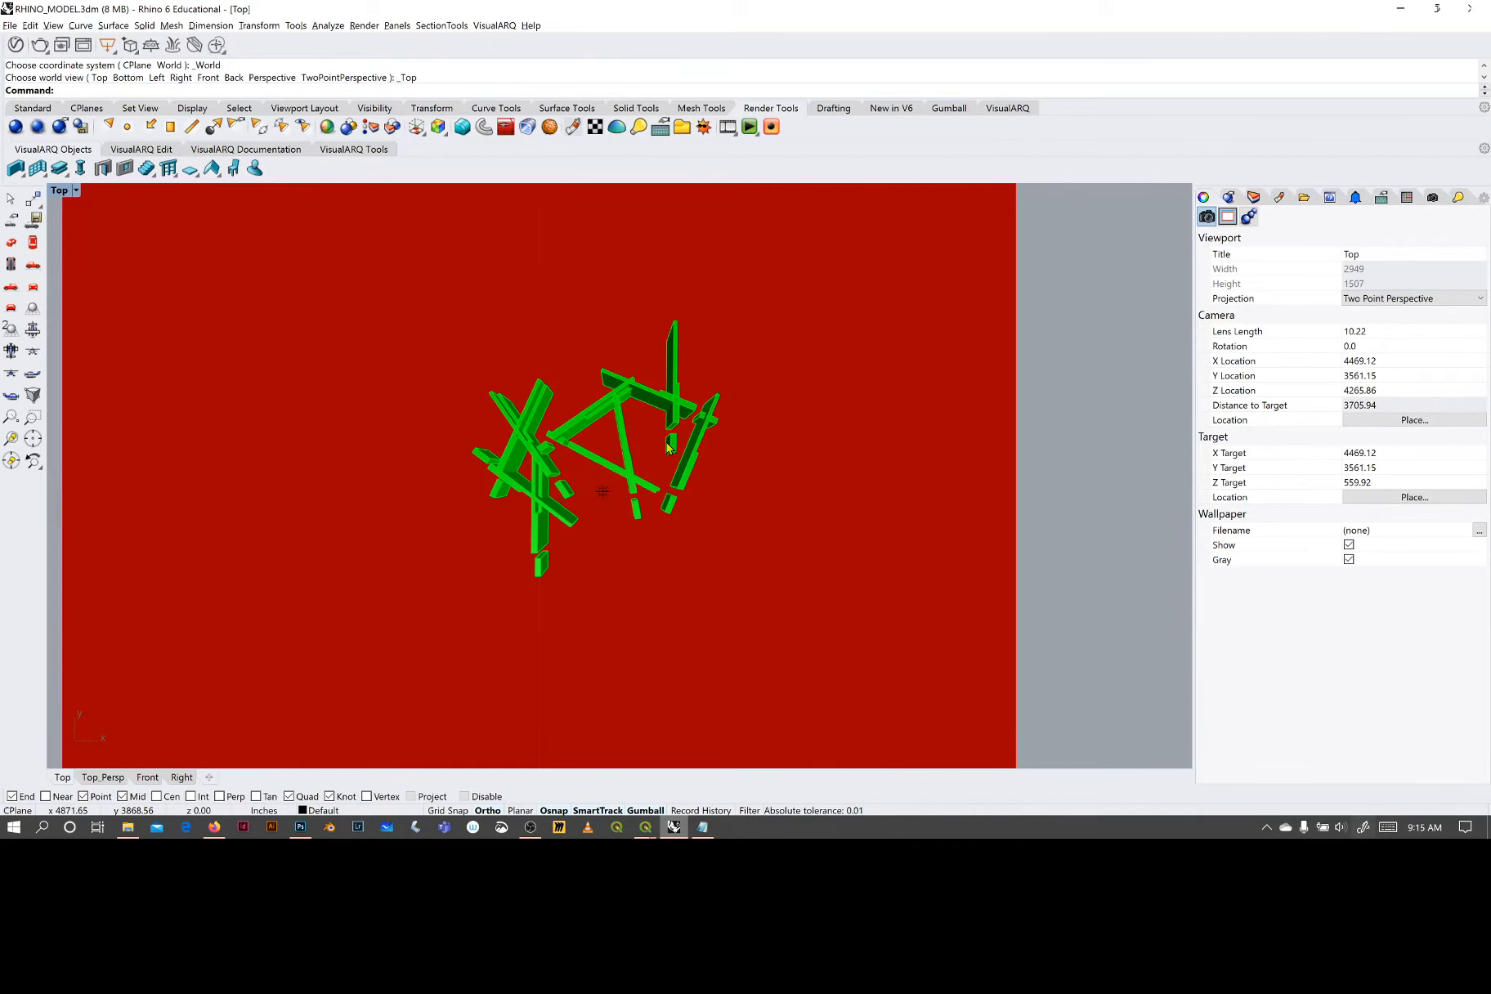
pyautogui.scroll(1, 668, 447)
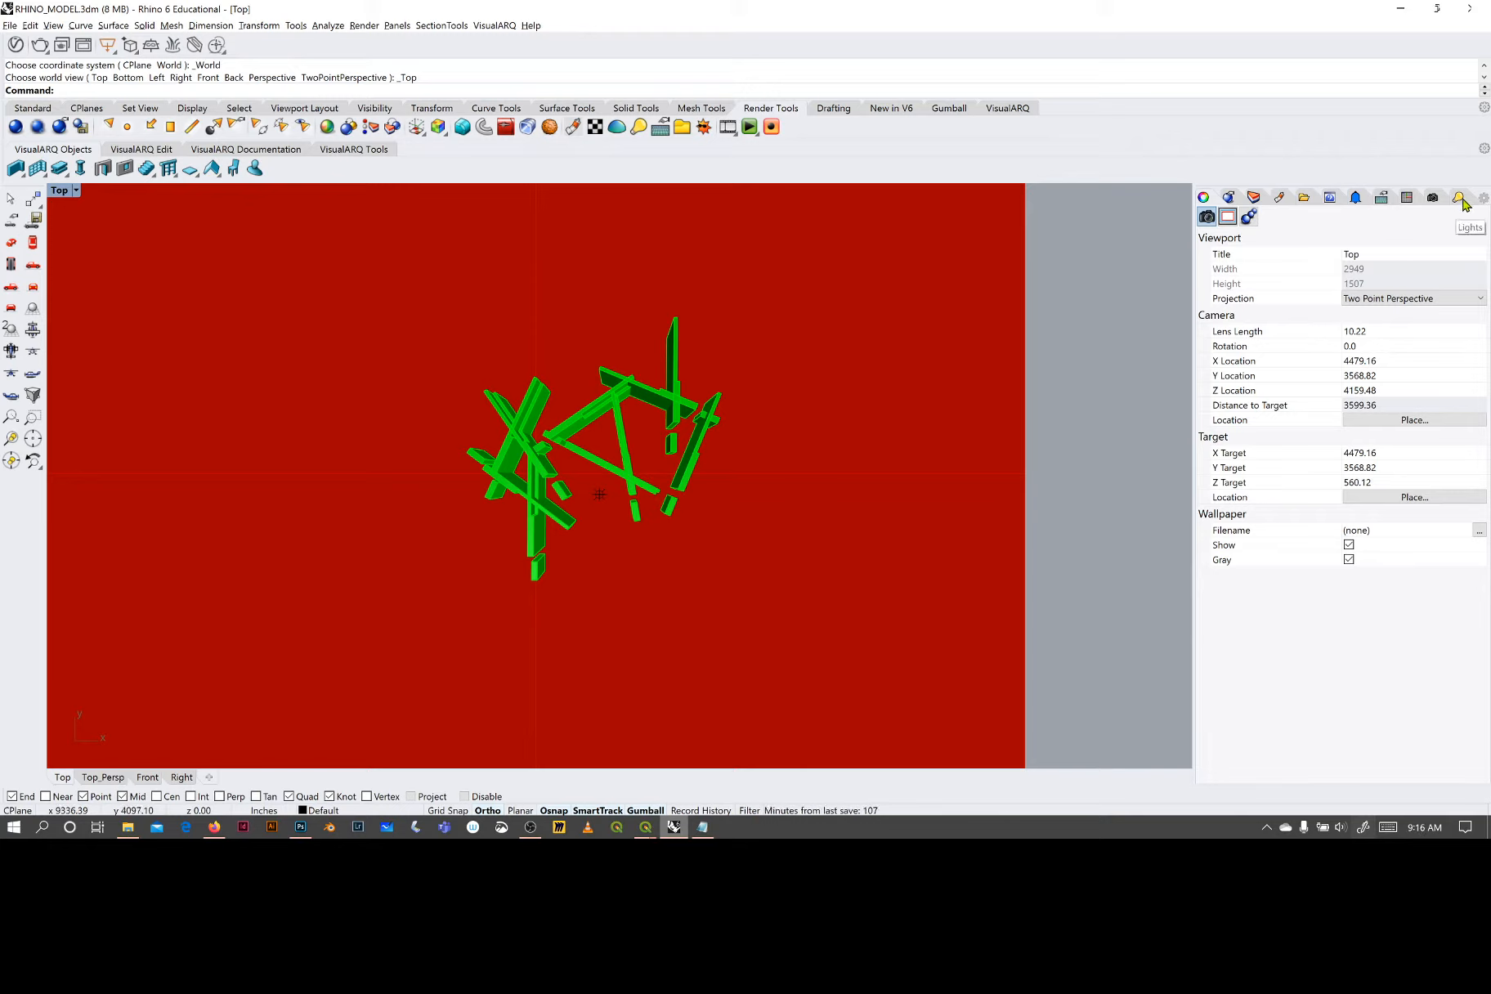
# - Restore the Top_Persp named view in the shaded viewport and set its display mode to Rendered
pyautogui.click(1432, 197)
pyautogui.doubleClick(1333, 265)
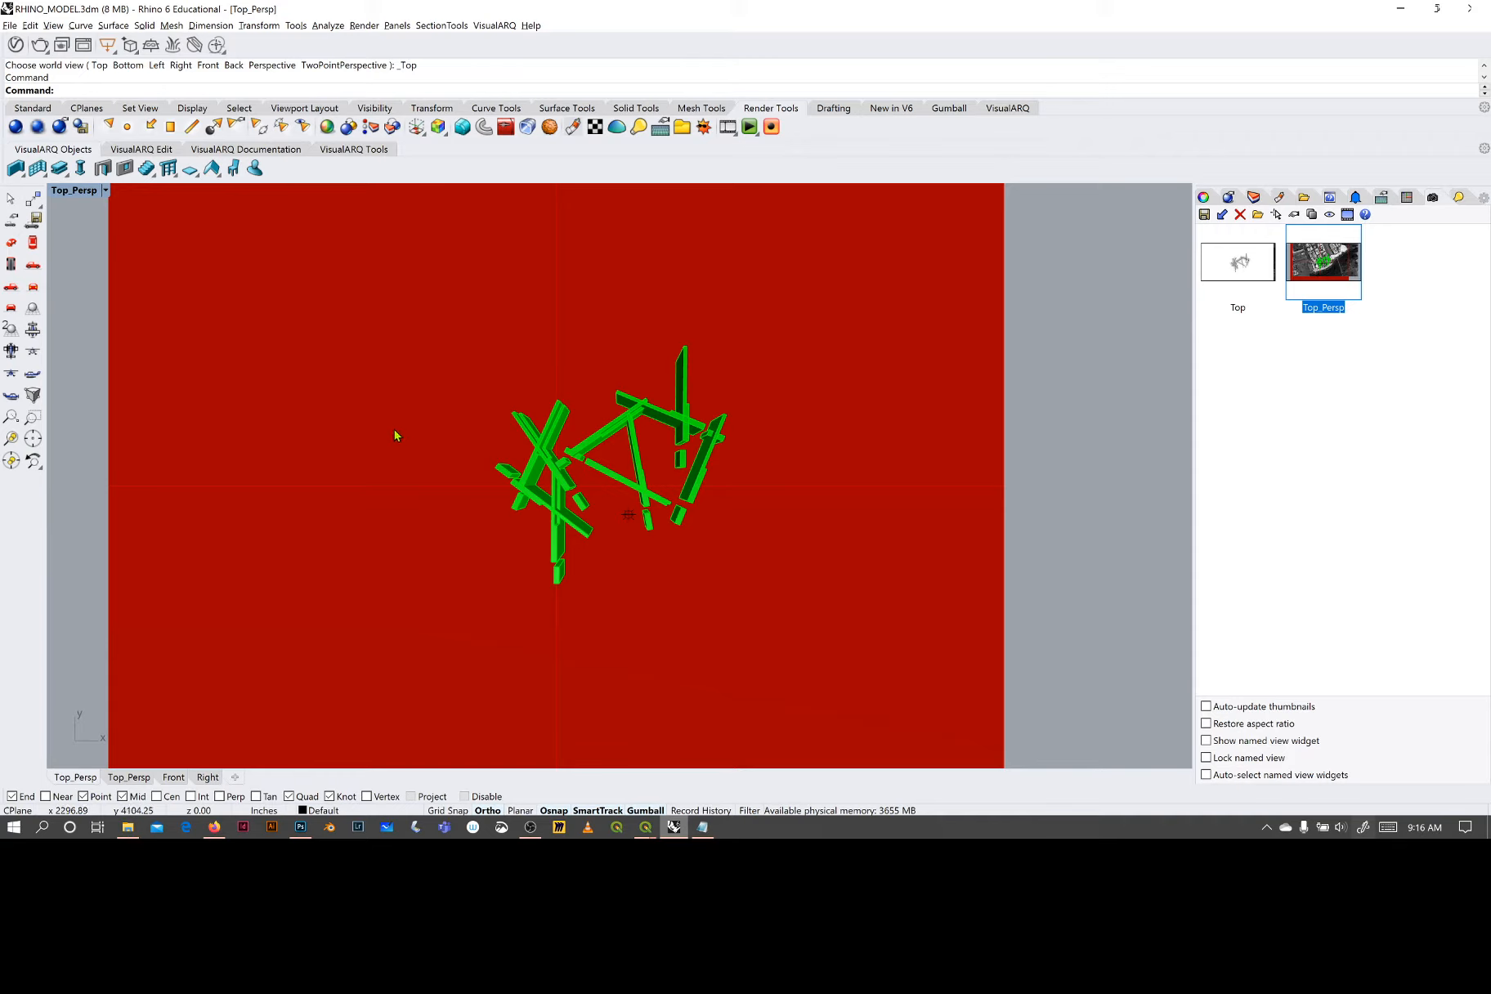
pyautogui.click(104, 190)
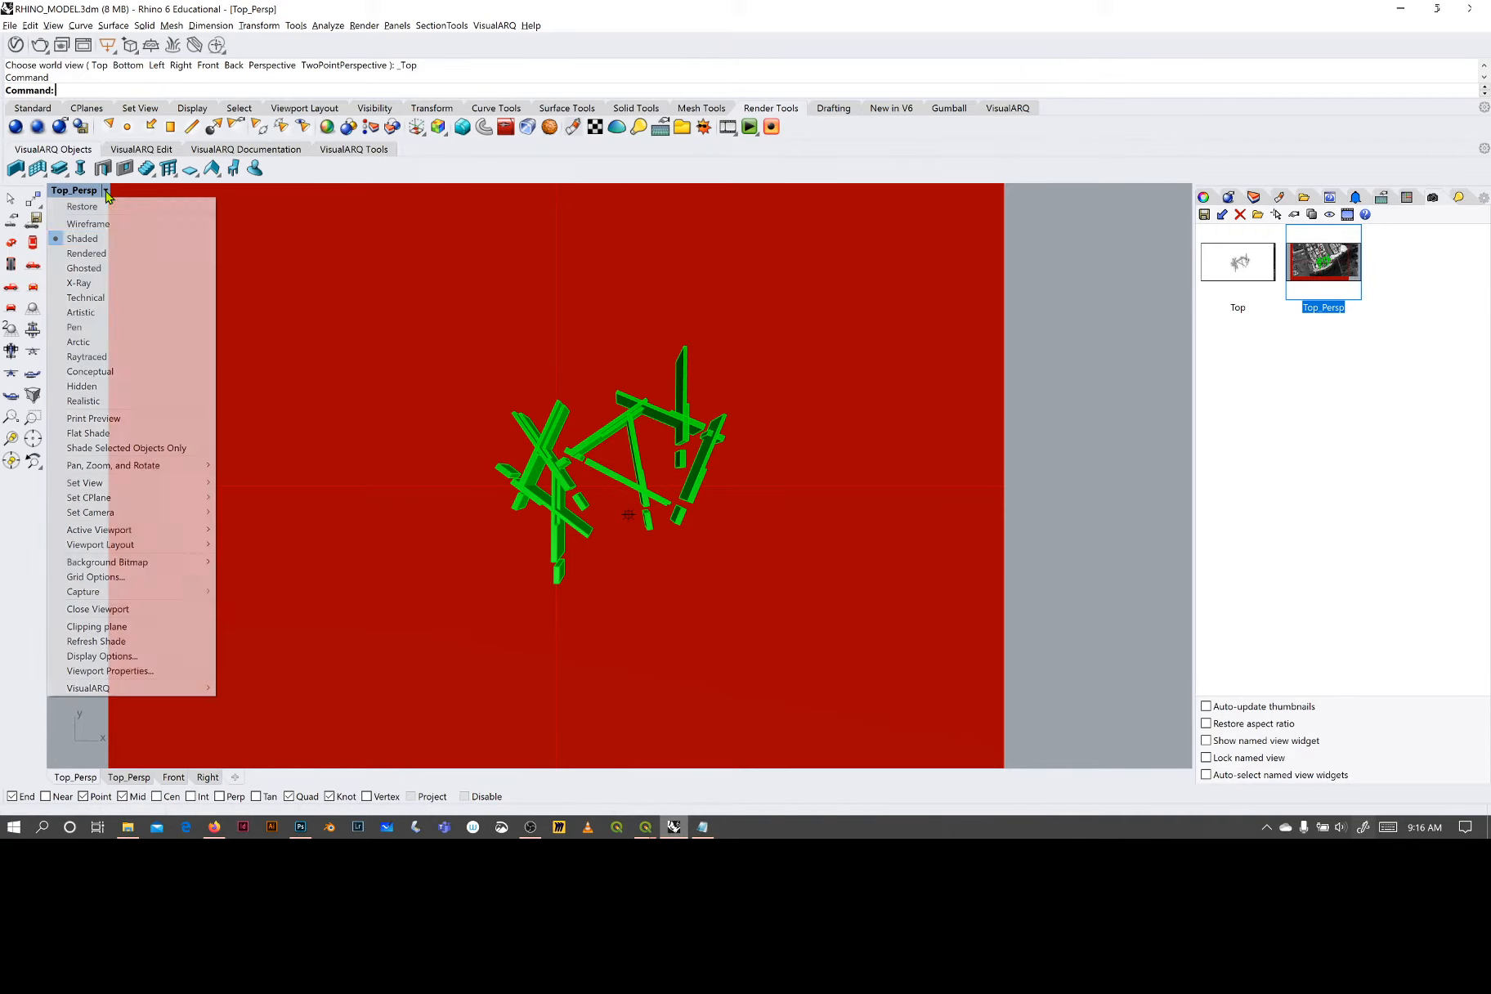
pyautogui.click(89, 253)
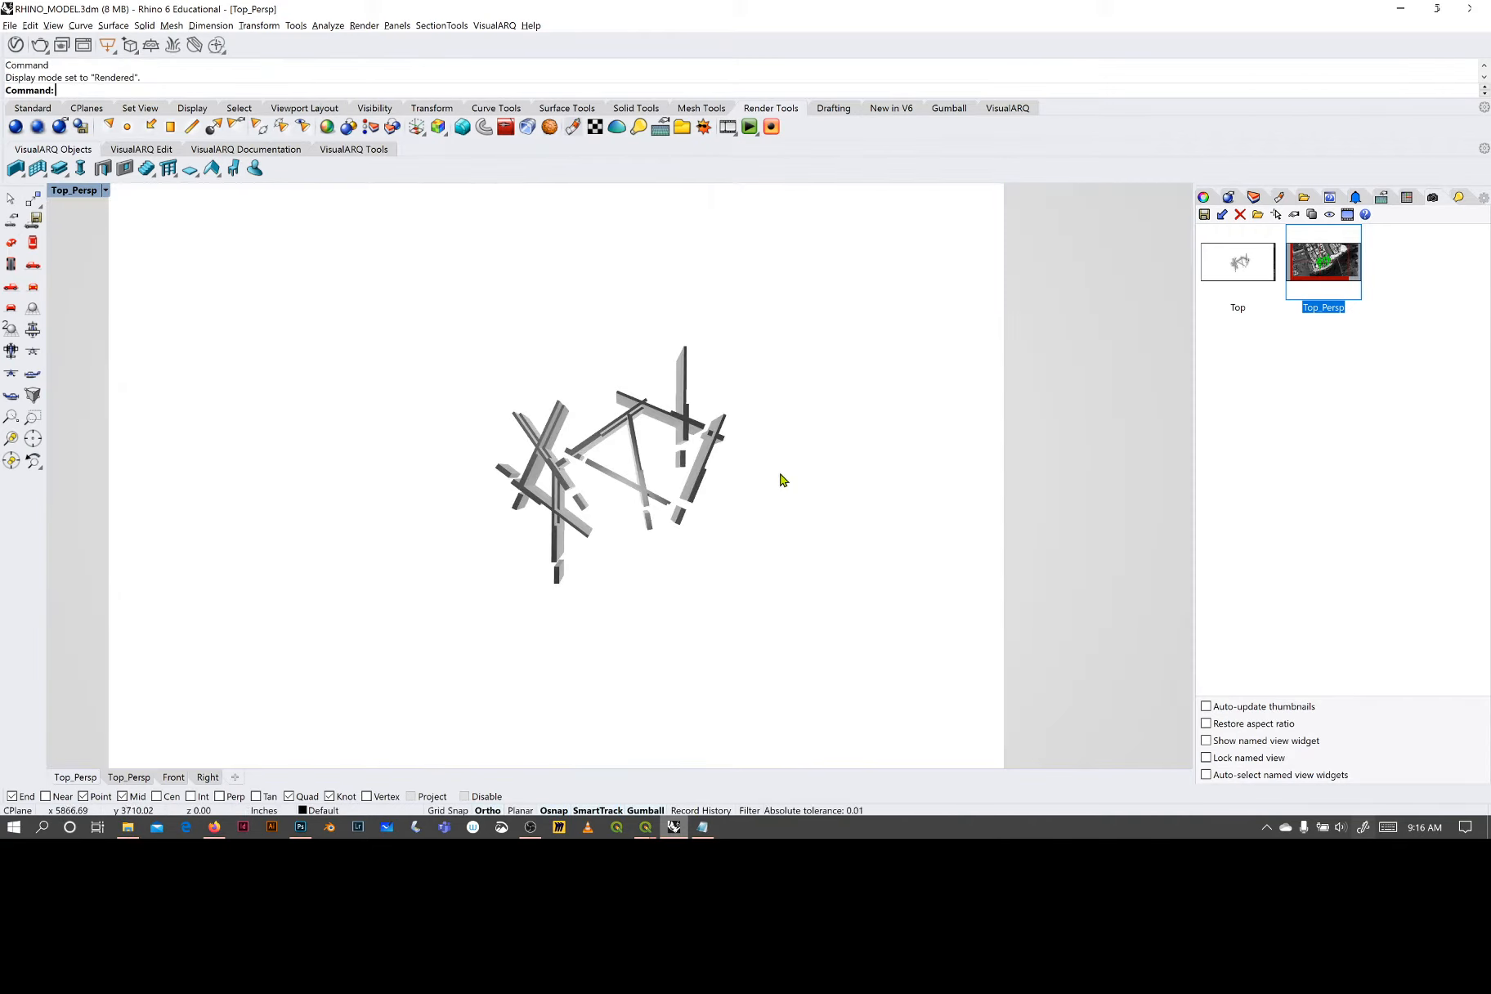
# - Change the display mode of the current Top_Persp viewport to Raytraced
pyautogui.click(106, 190)
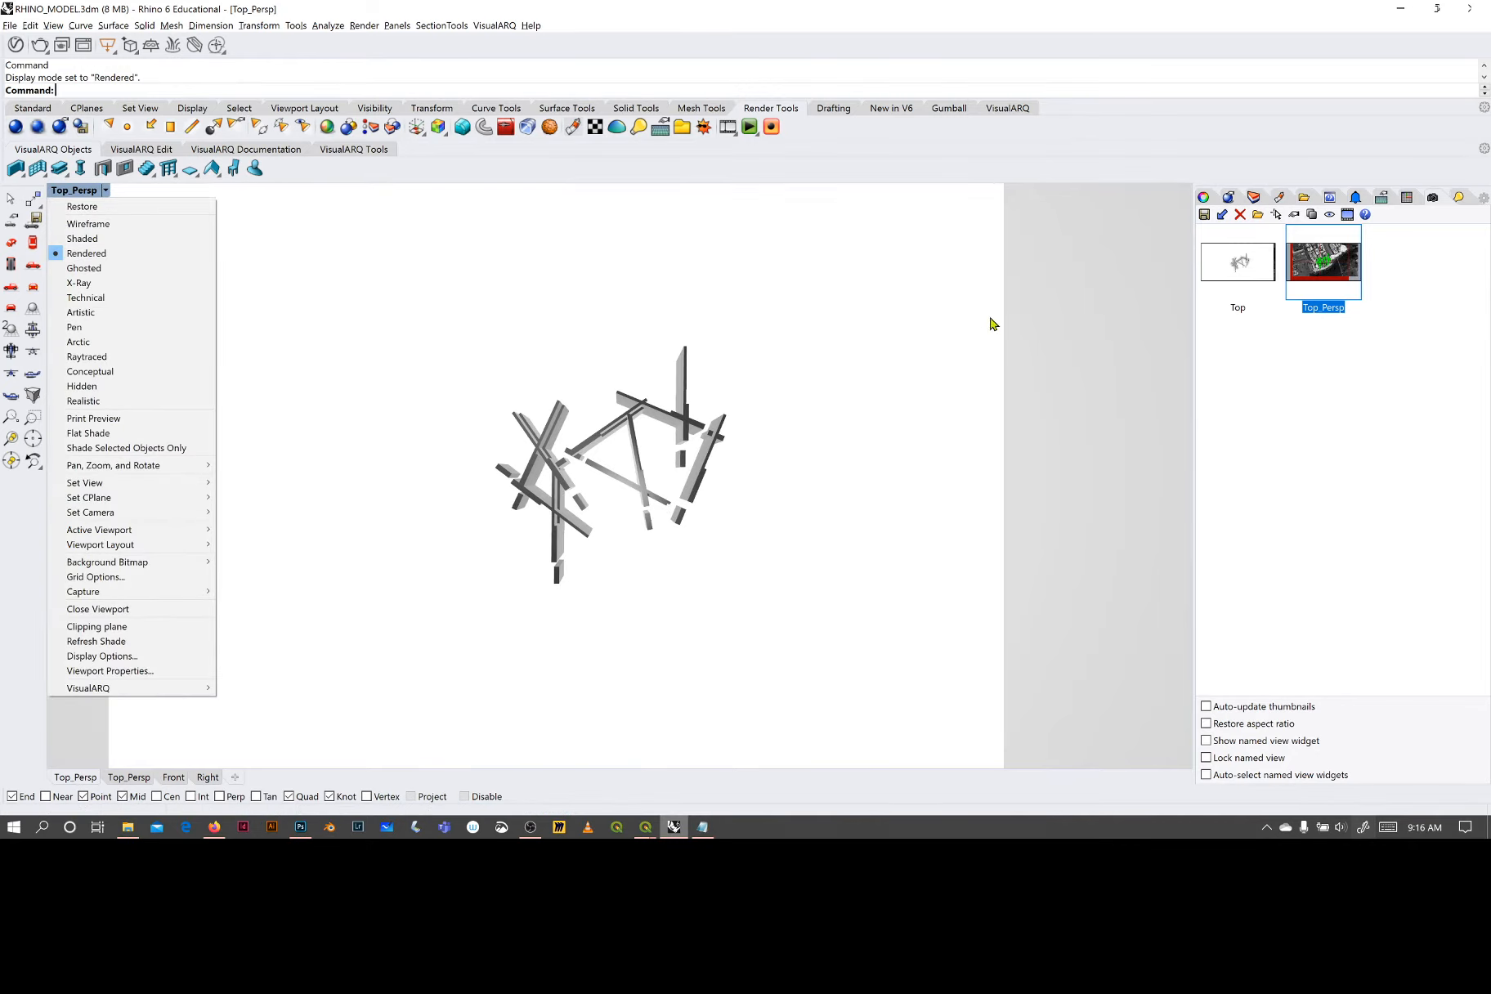
pyautogui.click(1046, 323)
pyautogui.click(106, 190)
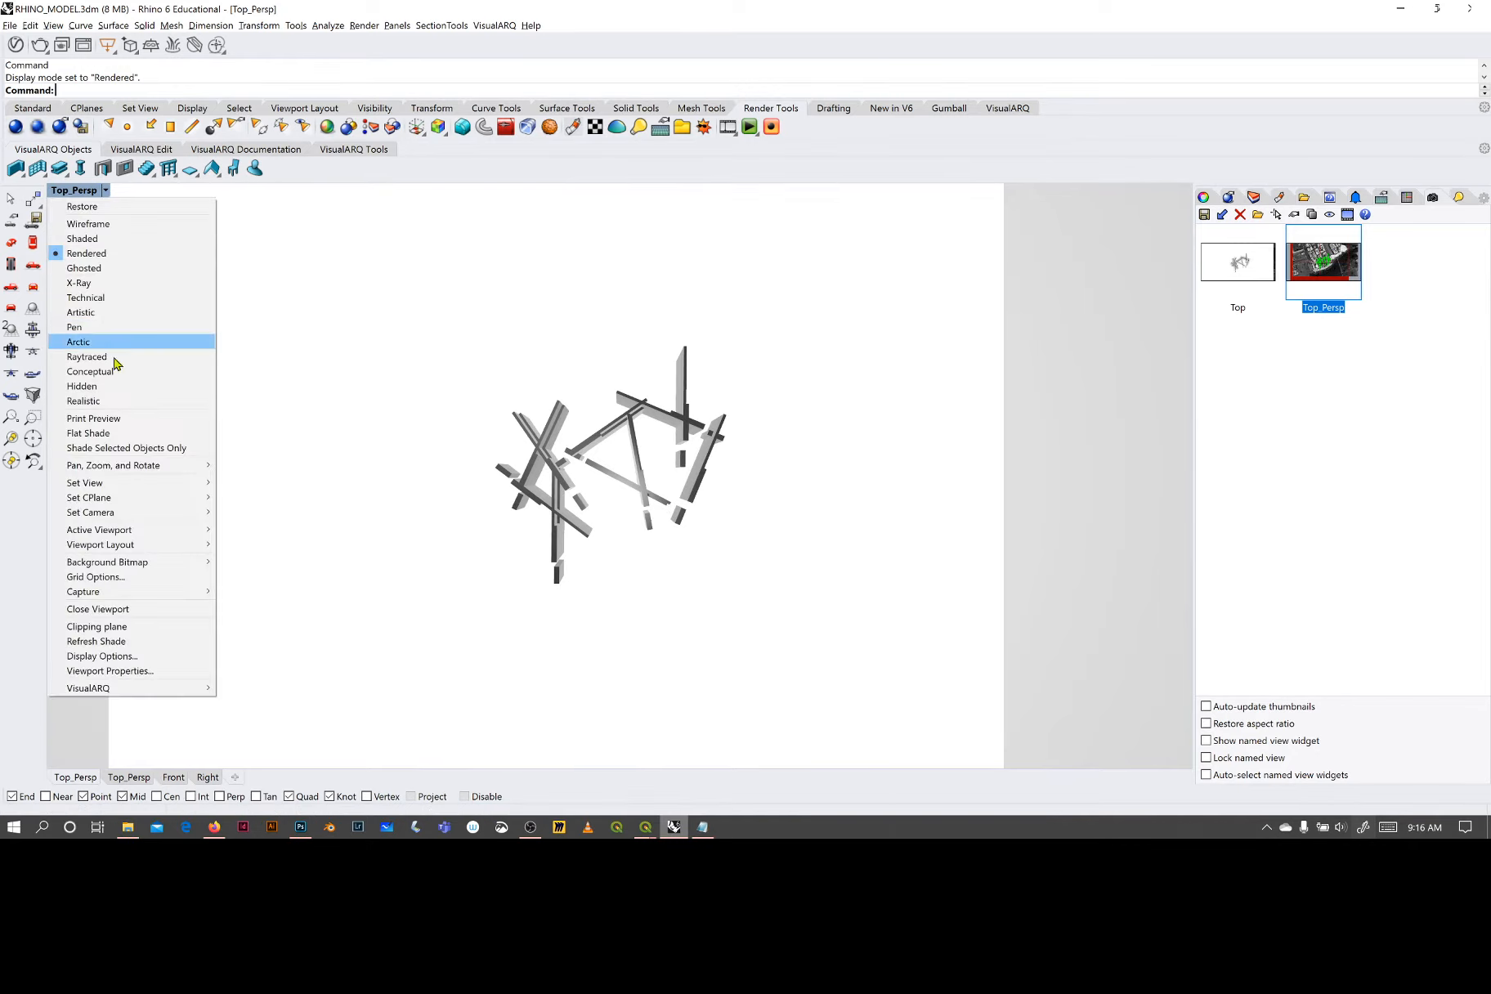
pyautogui.click(98, 360)
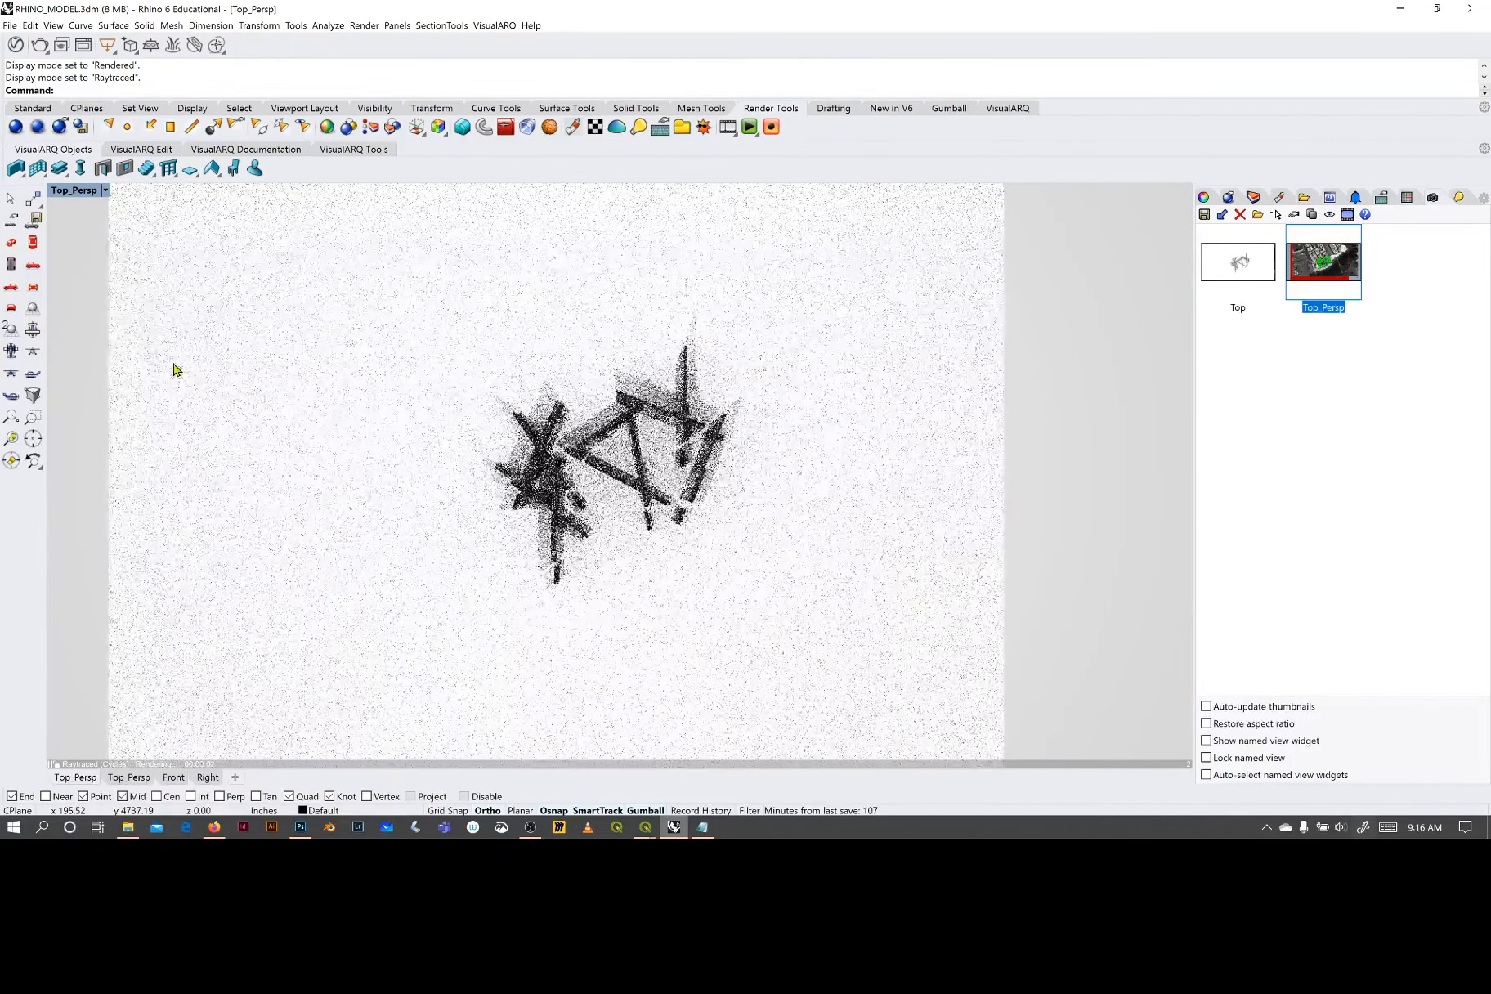
# - Change the display mode of the Top_Persp viewport to Rendered
pyautogui.click(105, 190)
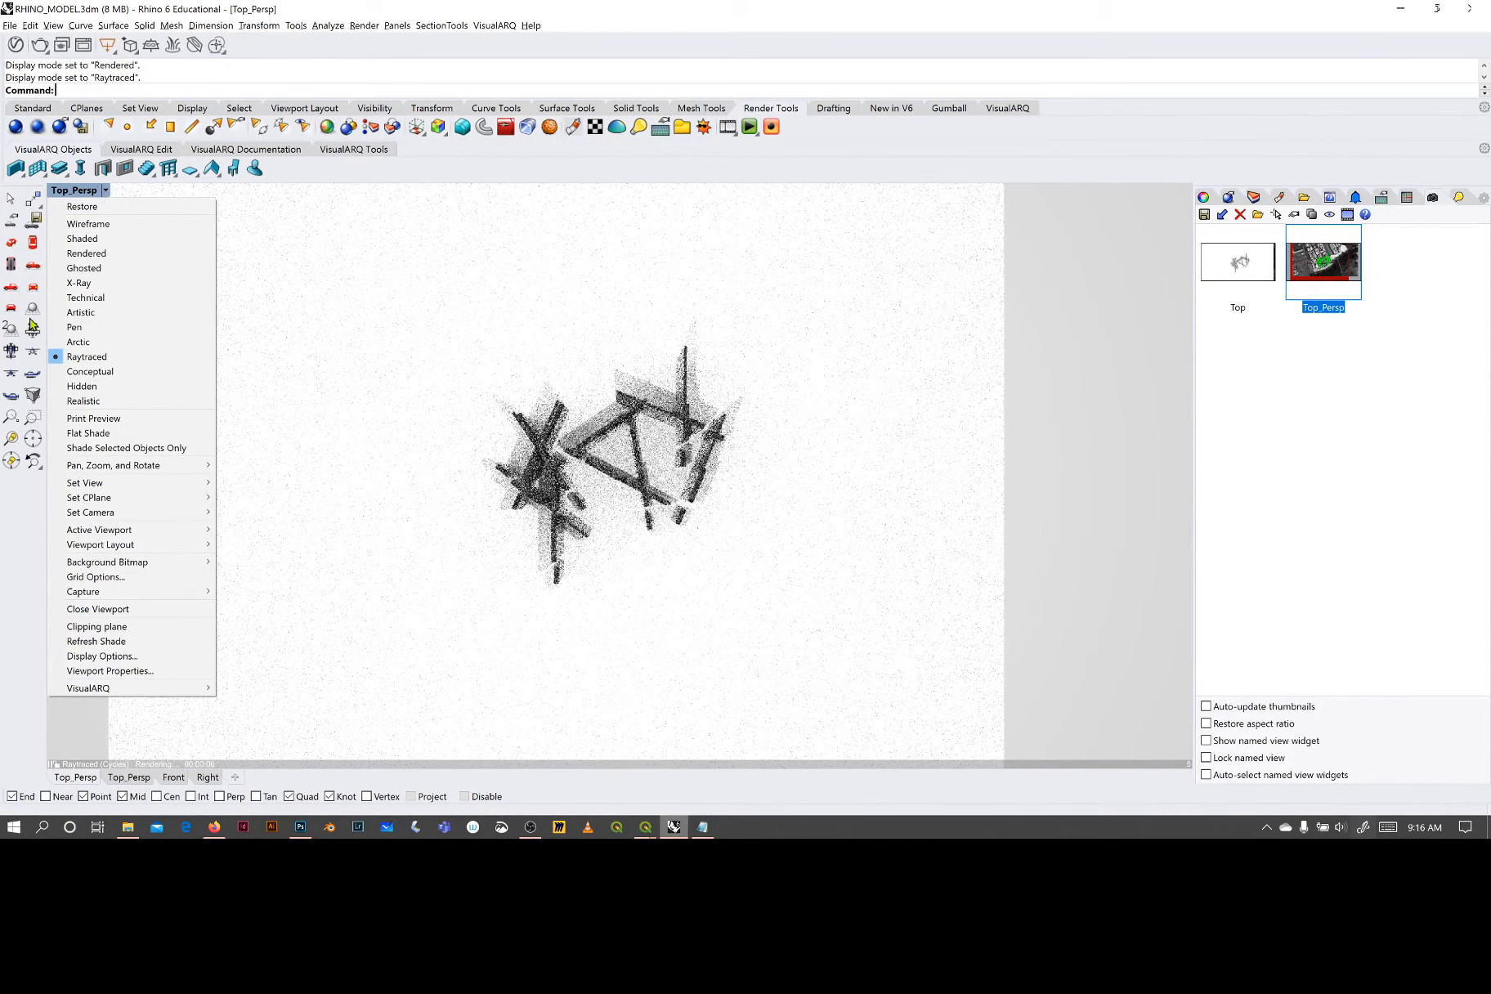
pyautogui.click(961, 448)
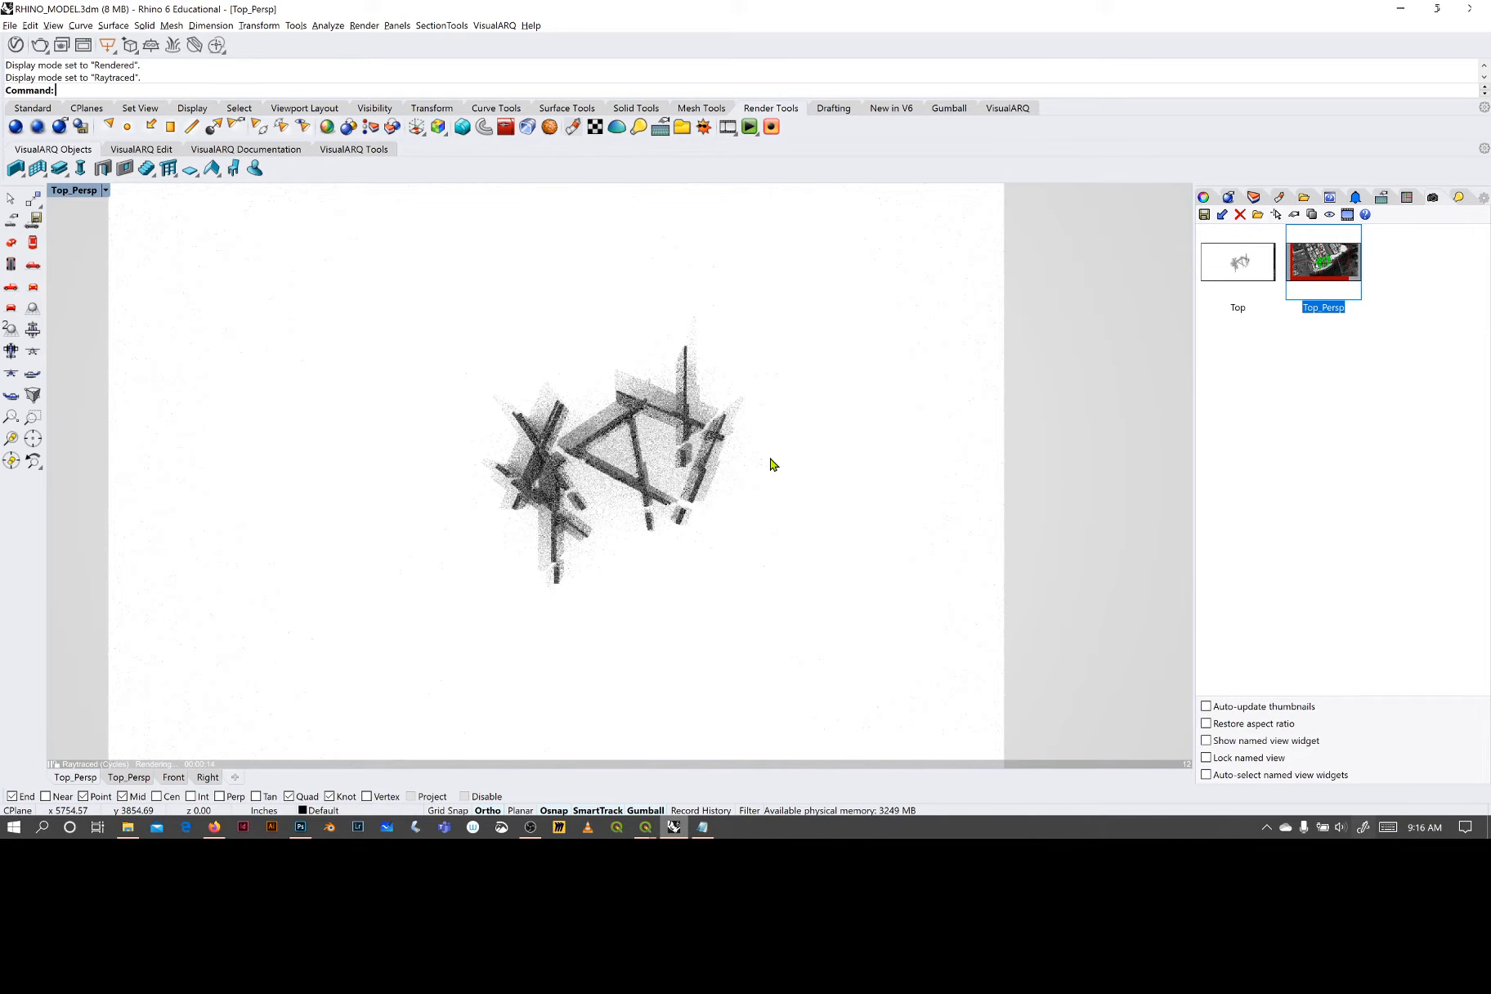
pyautogui.click(104, 189)
pyautogui.click(90, 258)
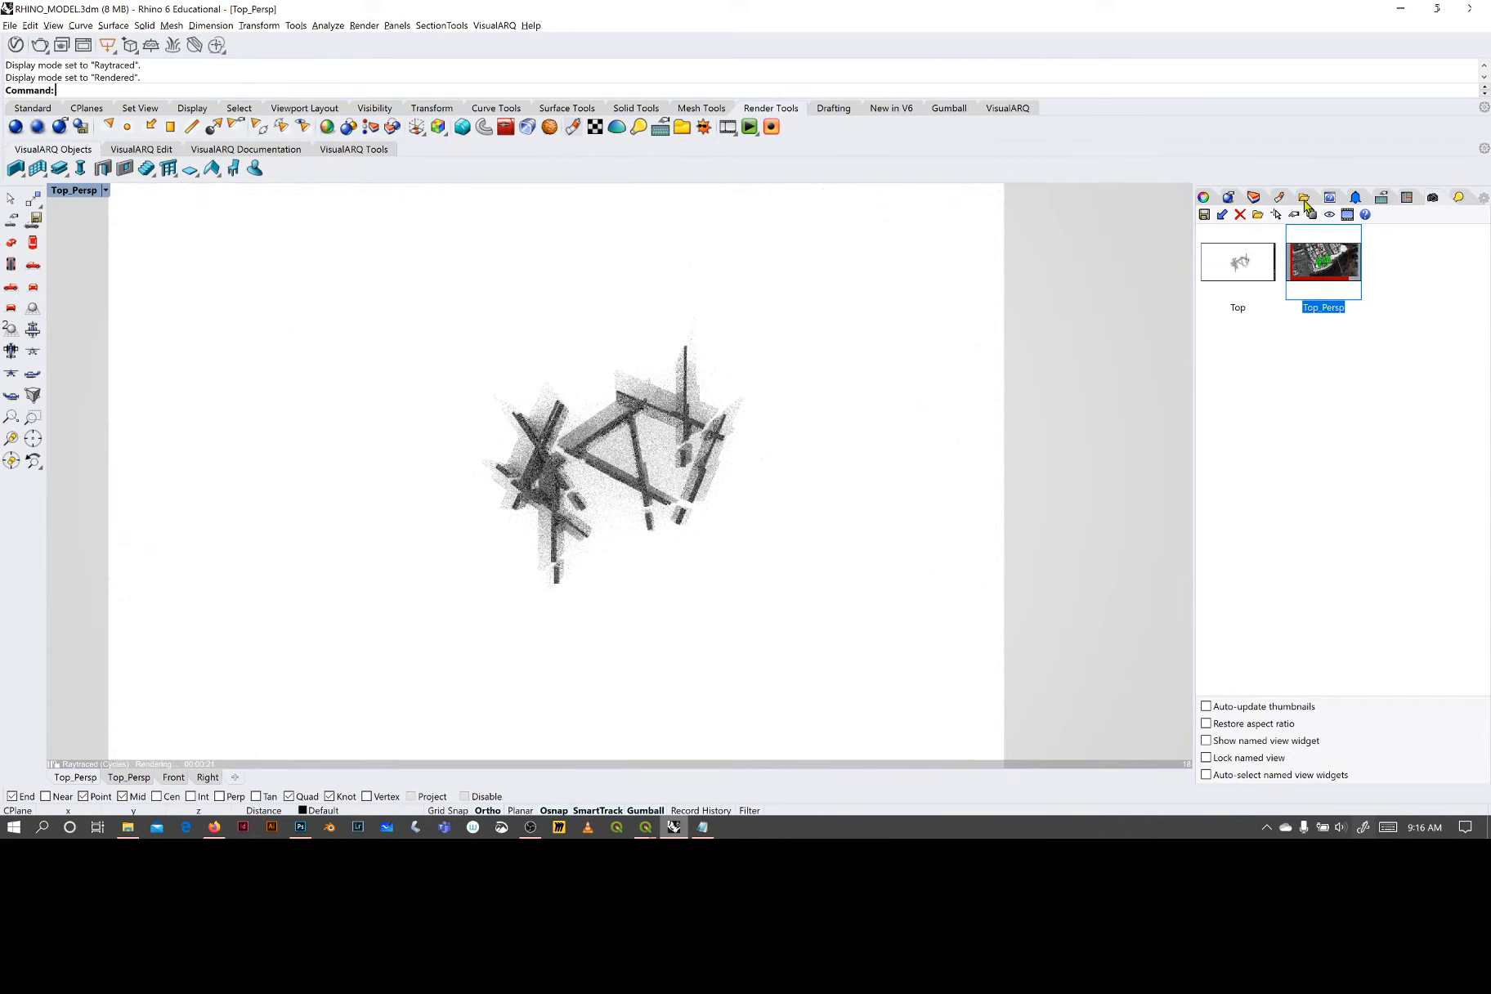
# - Review the rendering settings for resolution, backdrop, reflection environment, skylight and lights
pyautogui.click(1305, 201)
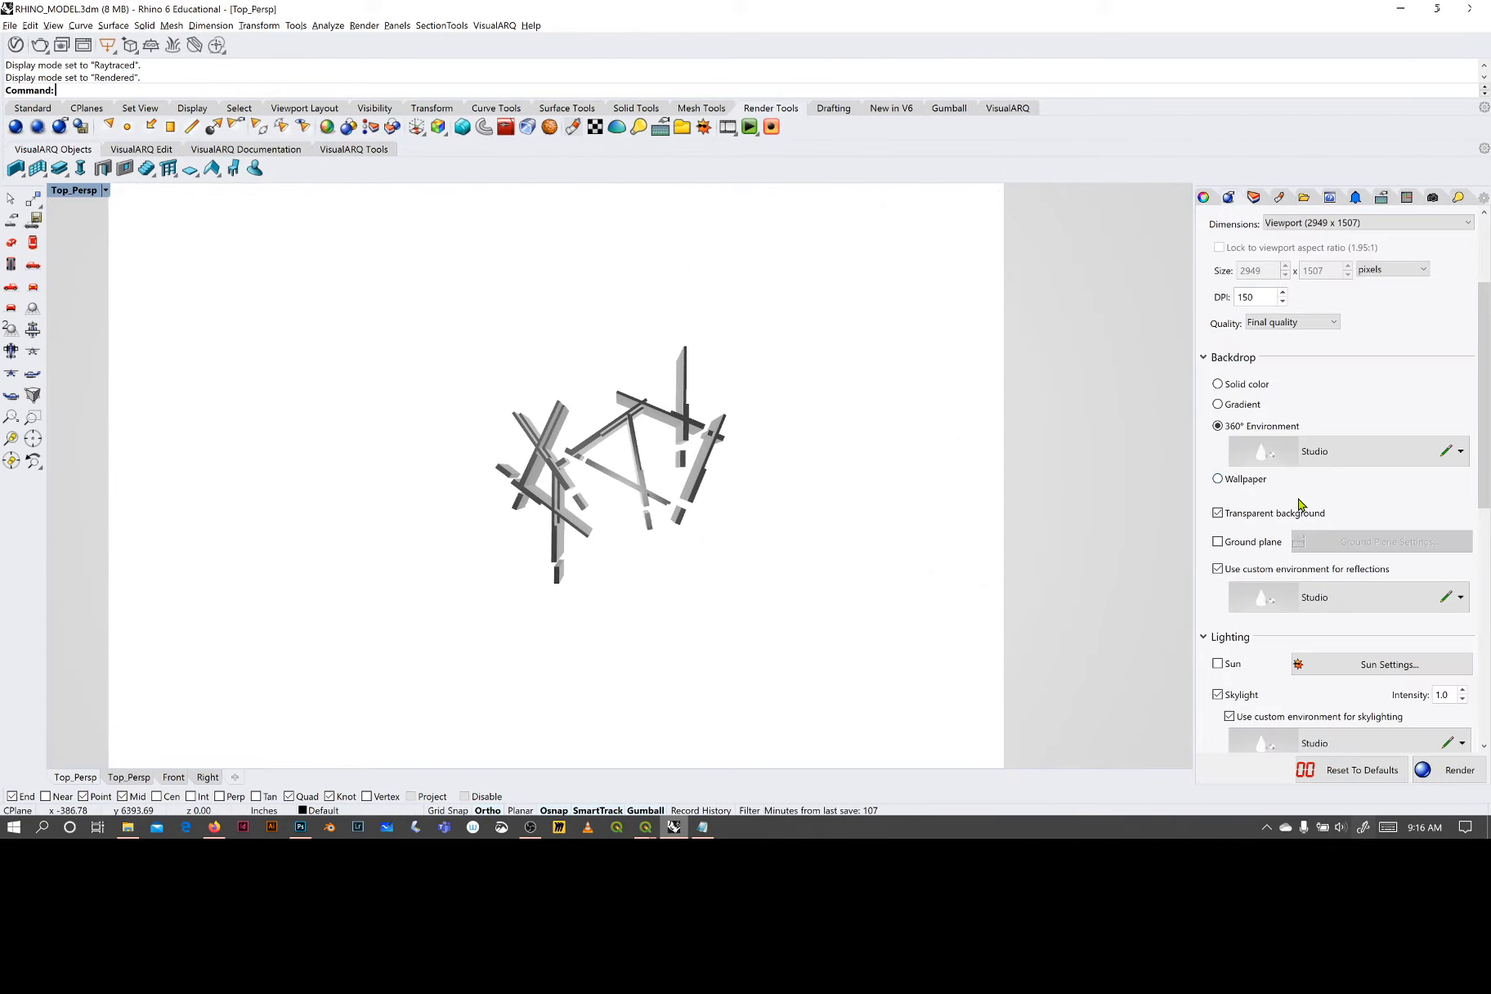
pyautogui.scroll(-1, 1291, 502)
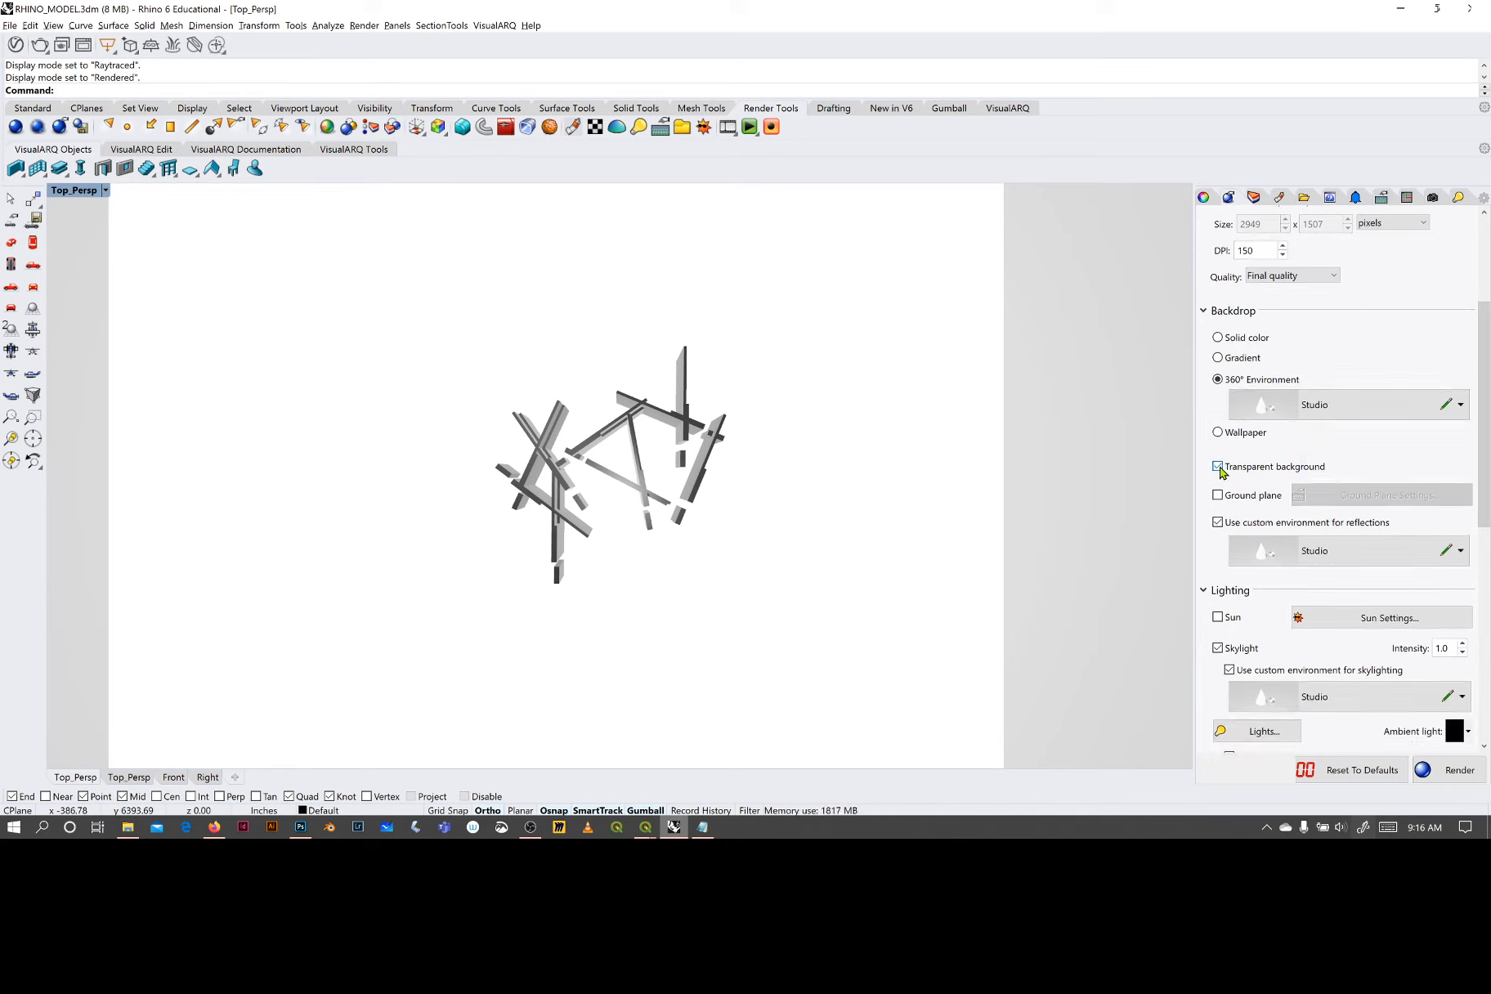
pyautogui.scroll(-1, 1345, 463)
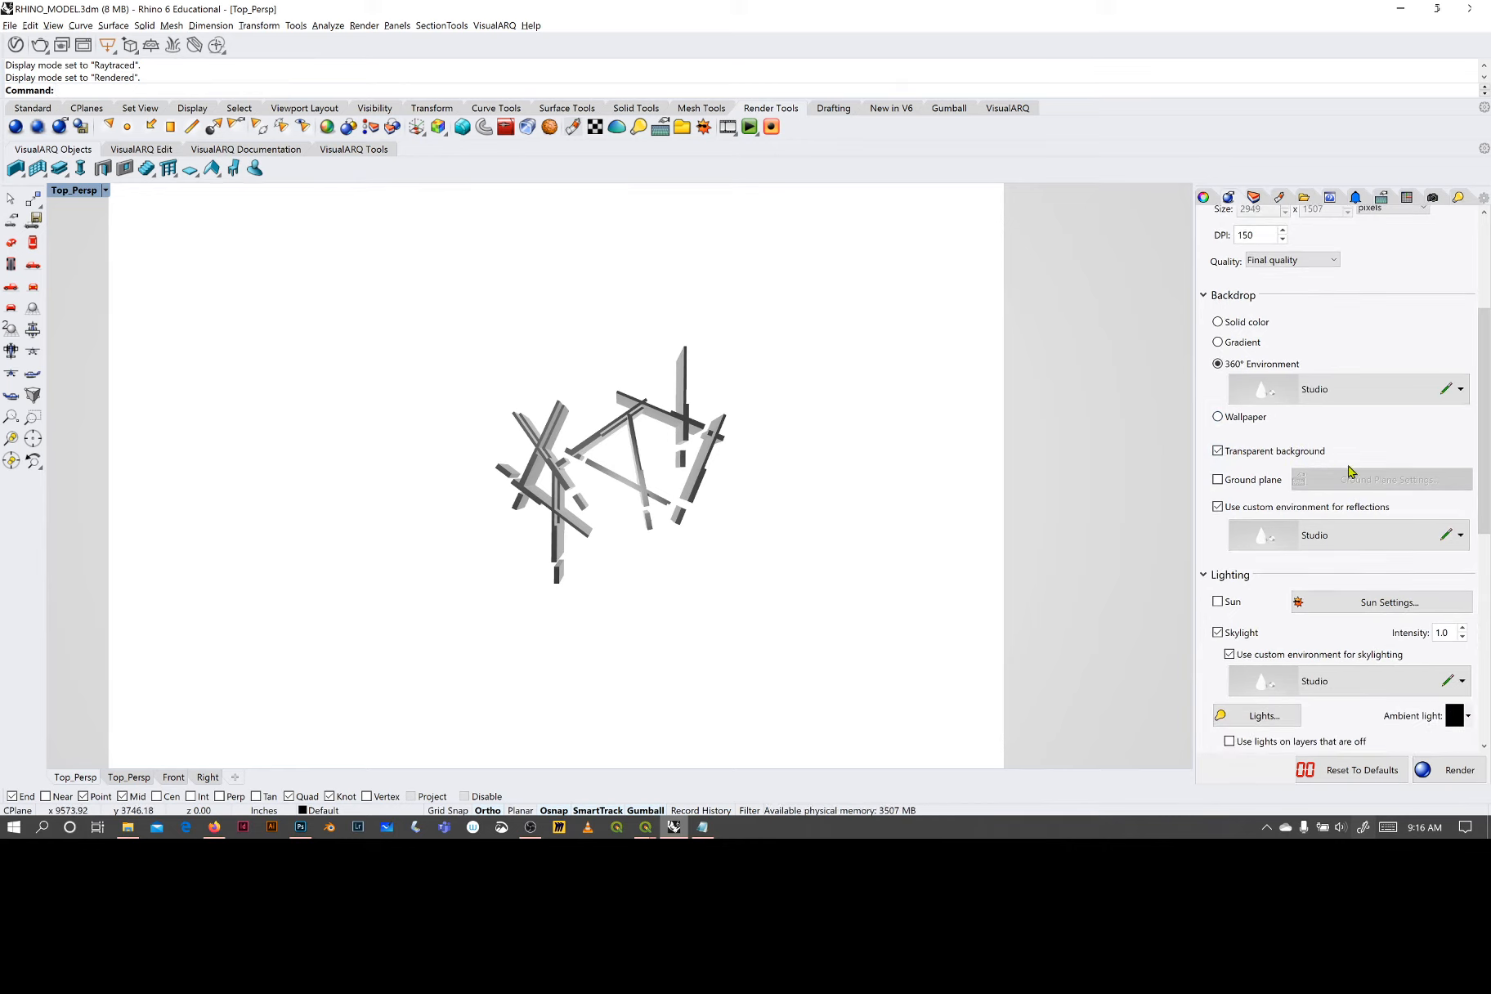
pyautogui.scroll(-1, 1347, 468)
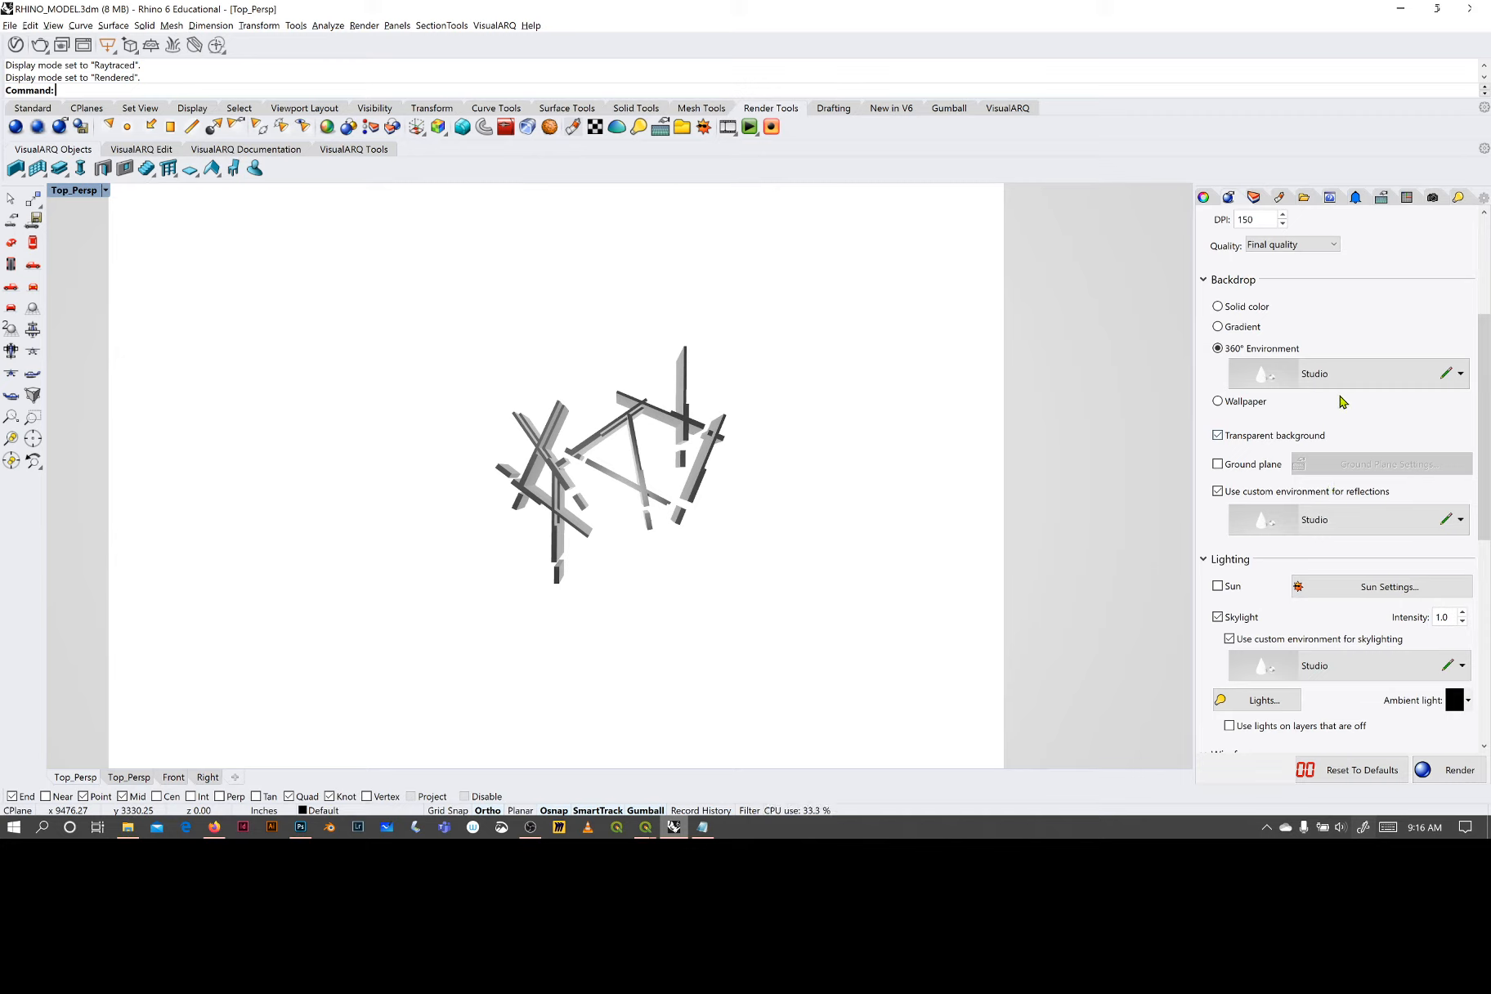
pyautogui.scroll(-1, 1316, 421)
pyautogui.scroll(-3, 1310, 500)
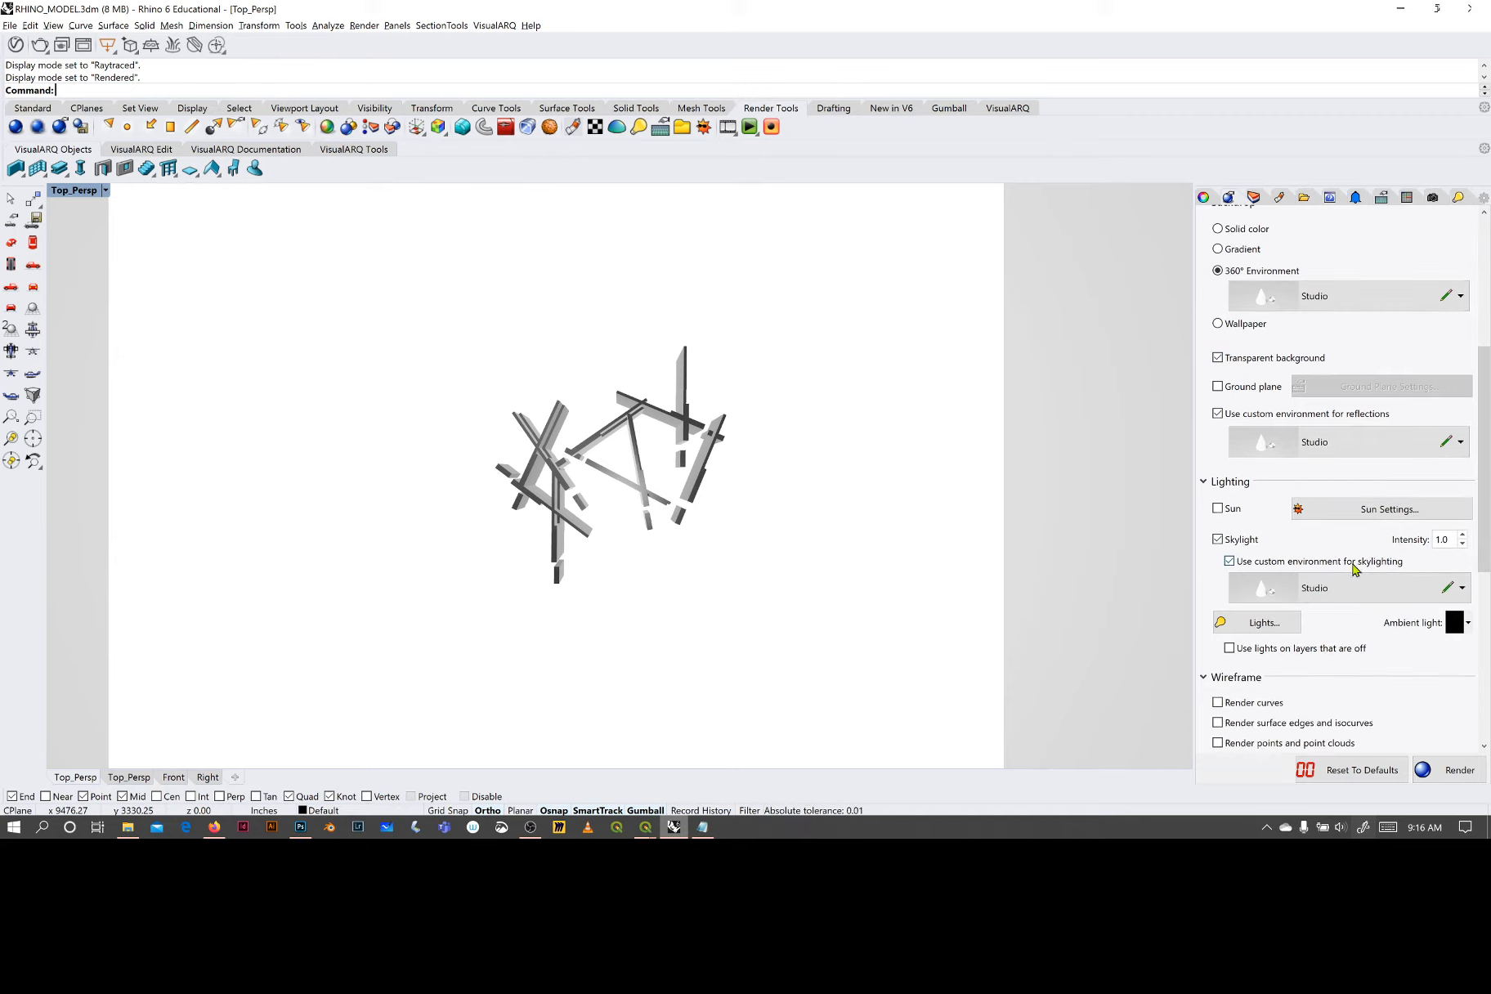
pyautogui.scroll(-5, 1316, 564)
pyautogui.scroll(20, 1338, 528)
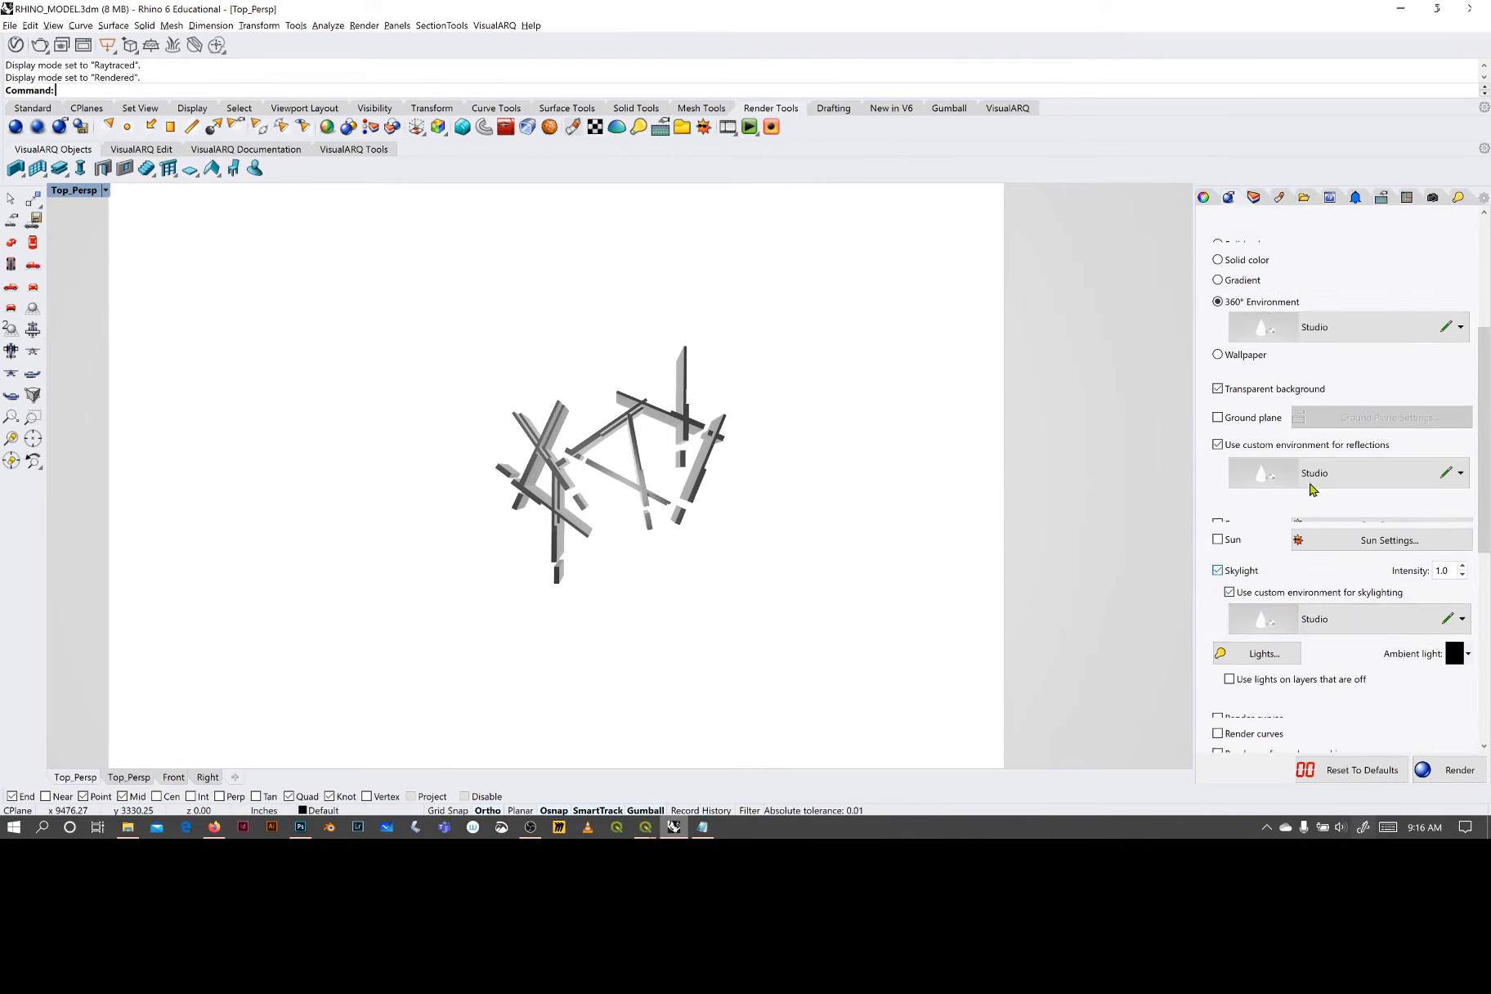
pyautogui.scroll(1, 1407, 414)
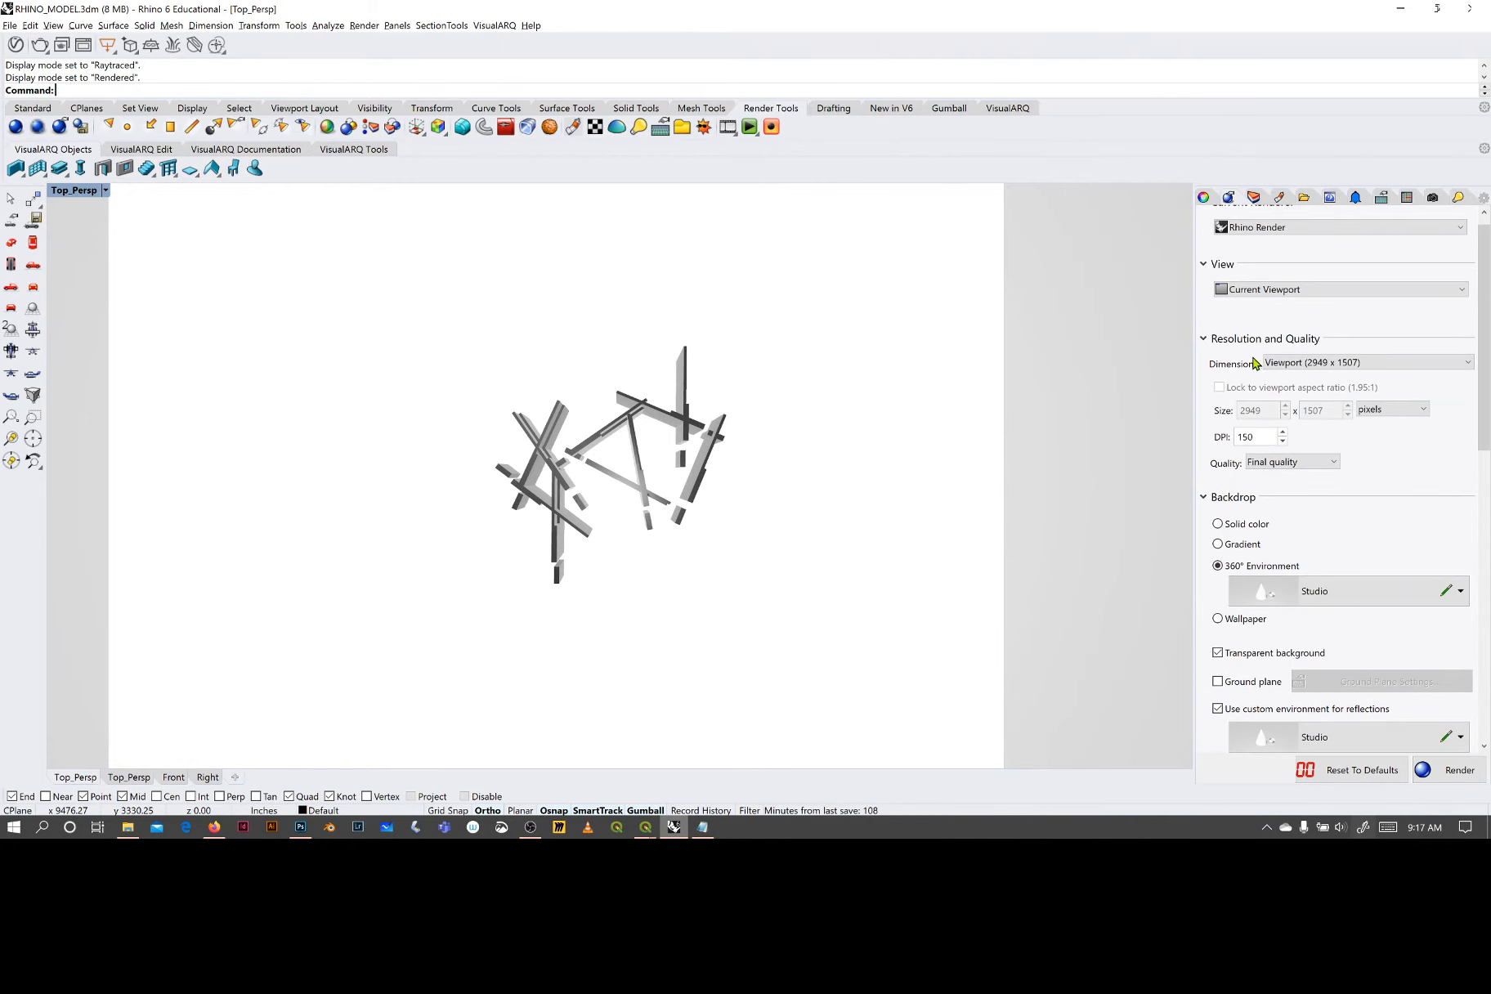
# - Choose the Viewport (2949 x 1507) render dimensions and render the walls on the ground surface from the current viewport
pyautogui.click(1312, 364)
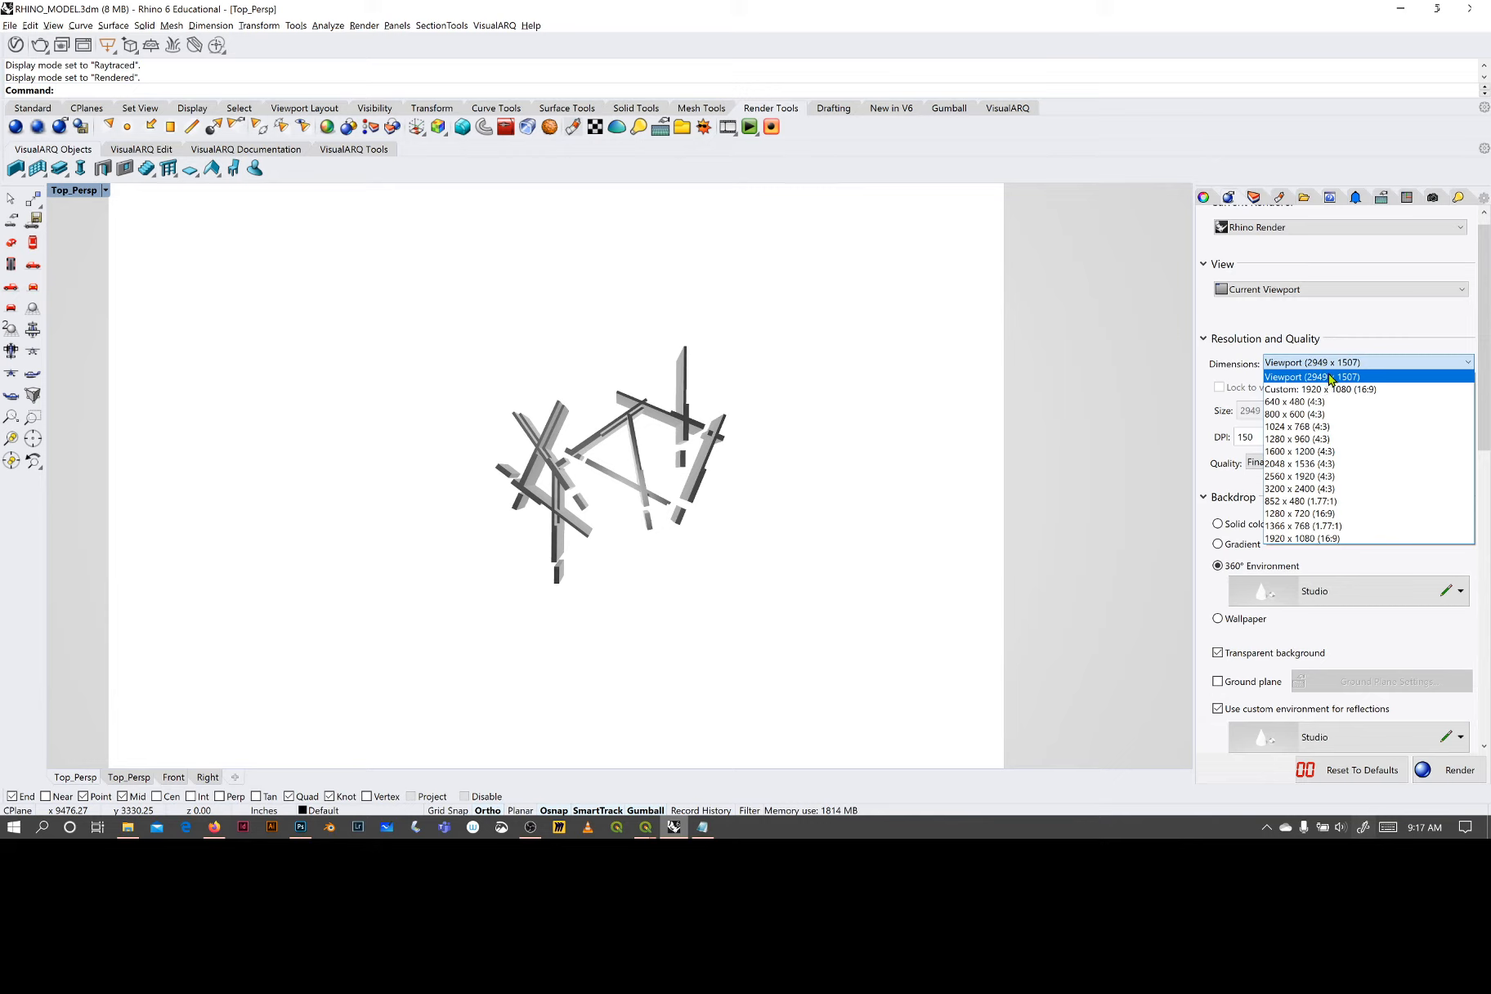
pyautogui.click(1345, 373)
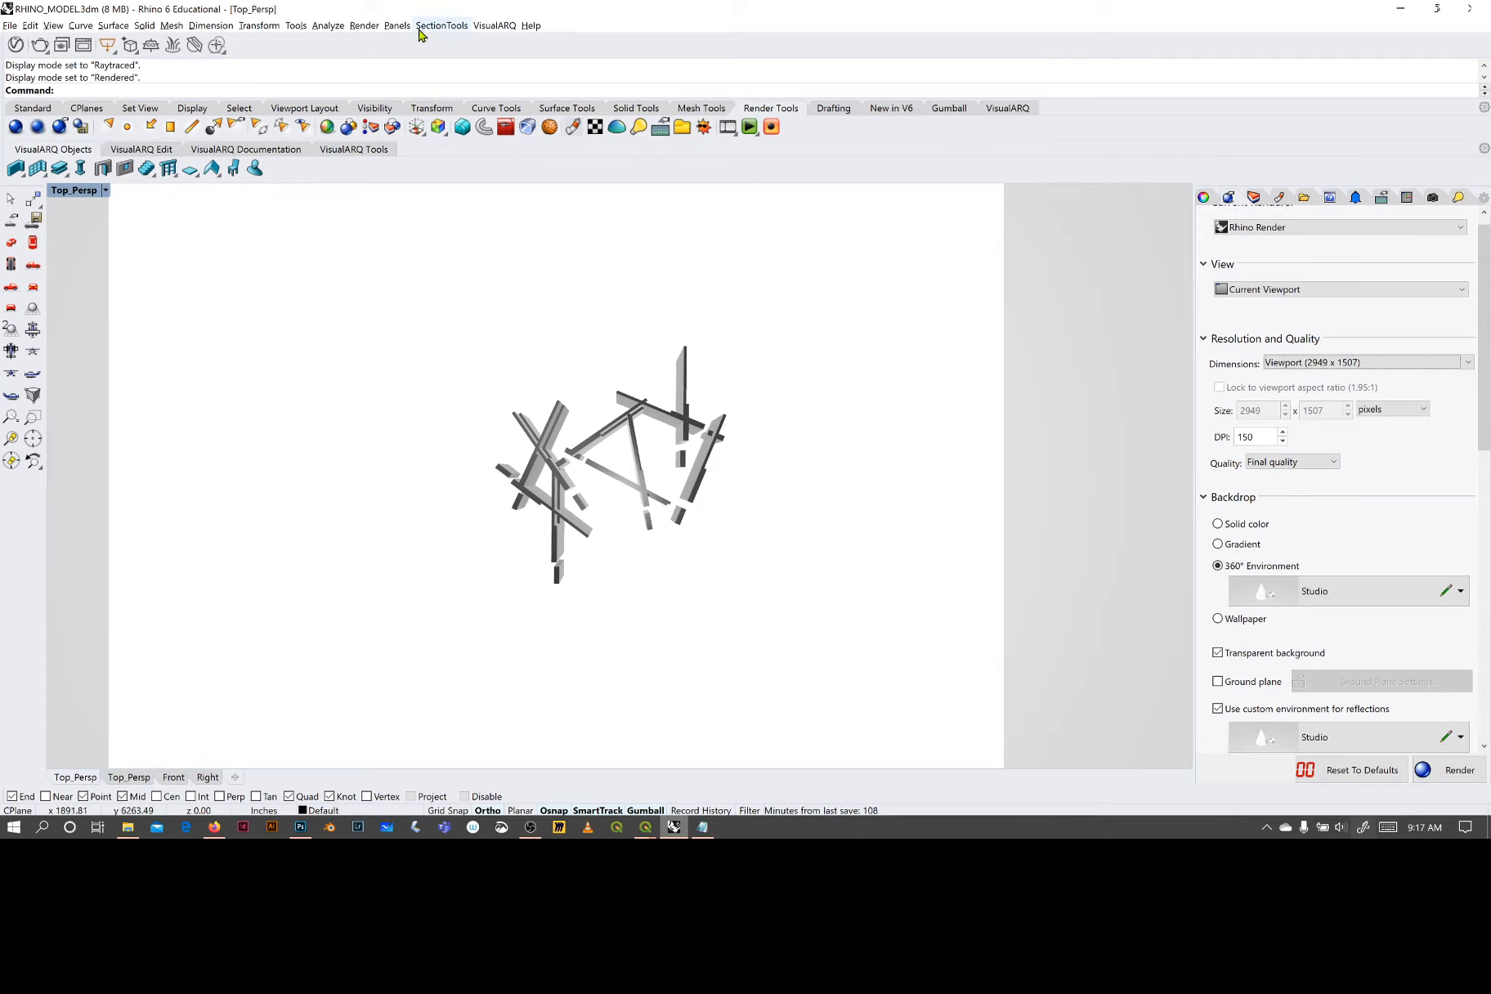
pyautogui.click(366, 27)
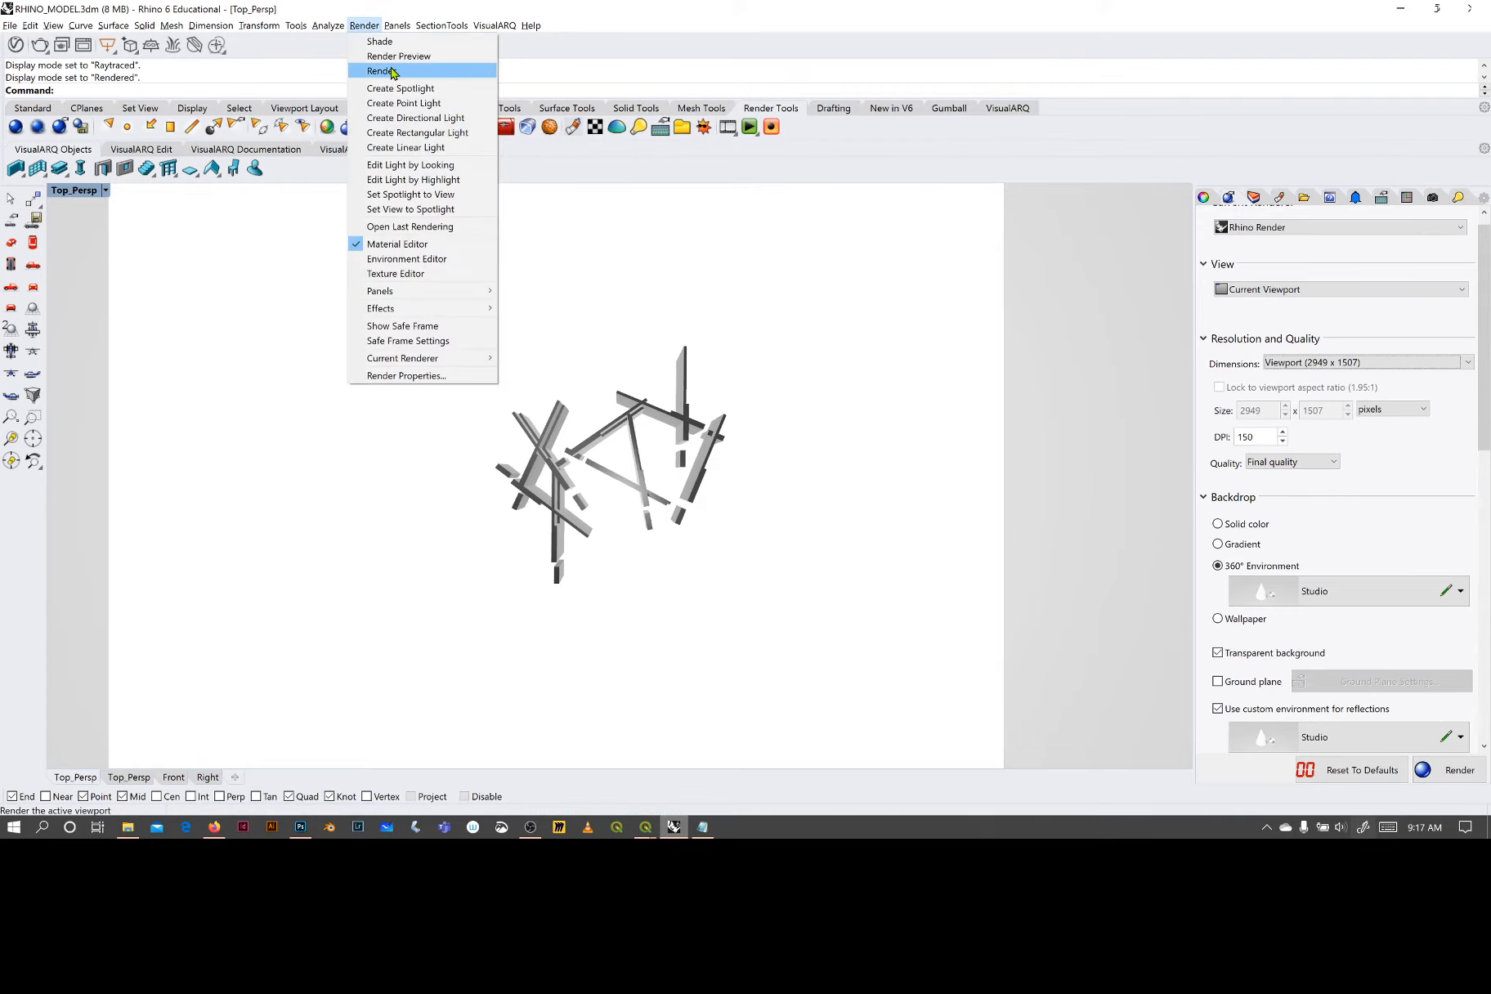
pyautogui.click(390, 57)
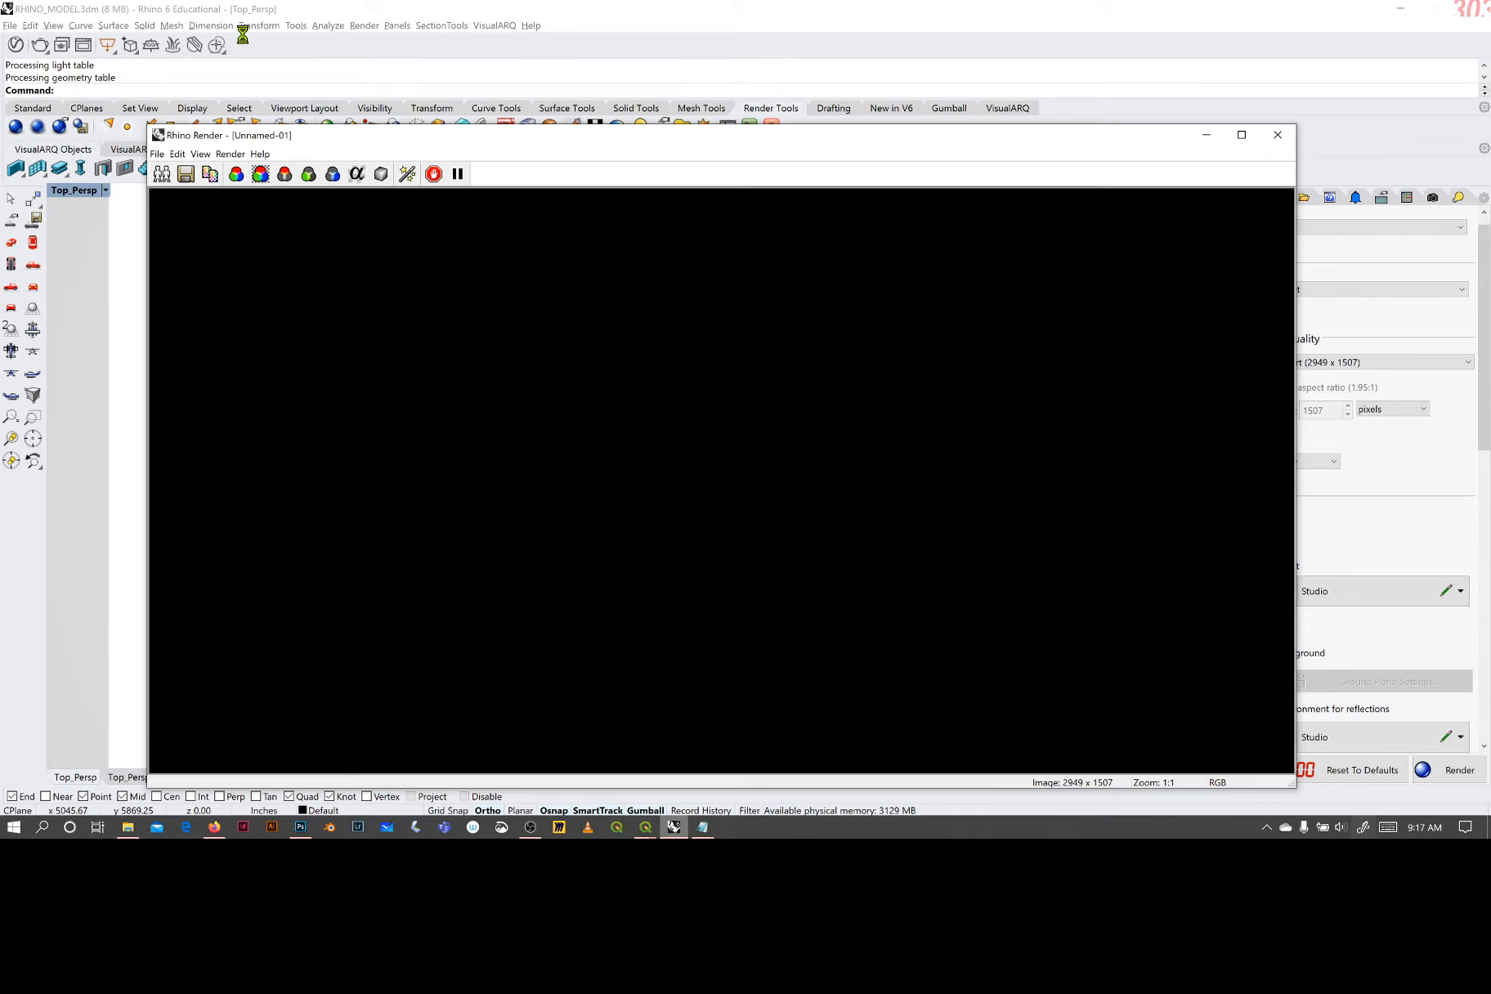
pyautogui.moveTo(401, 138); pyautogui.dragTo(351, 113)
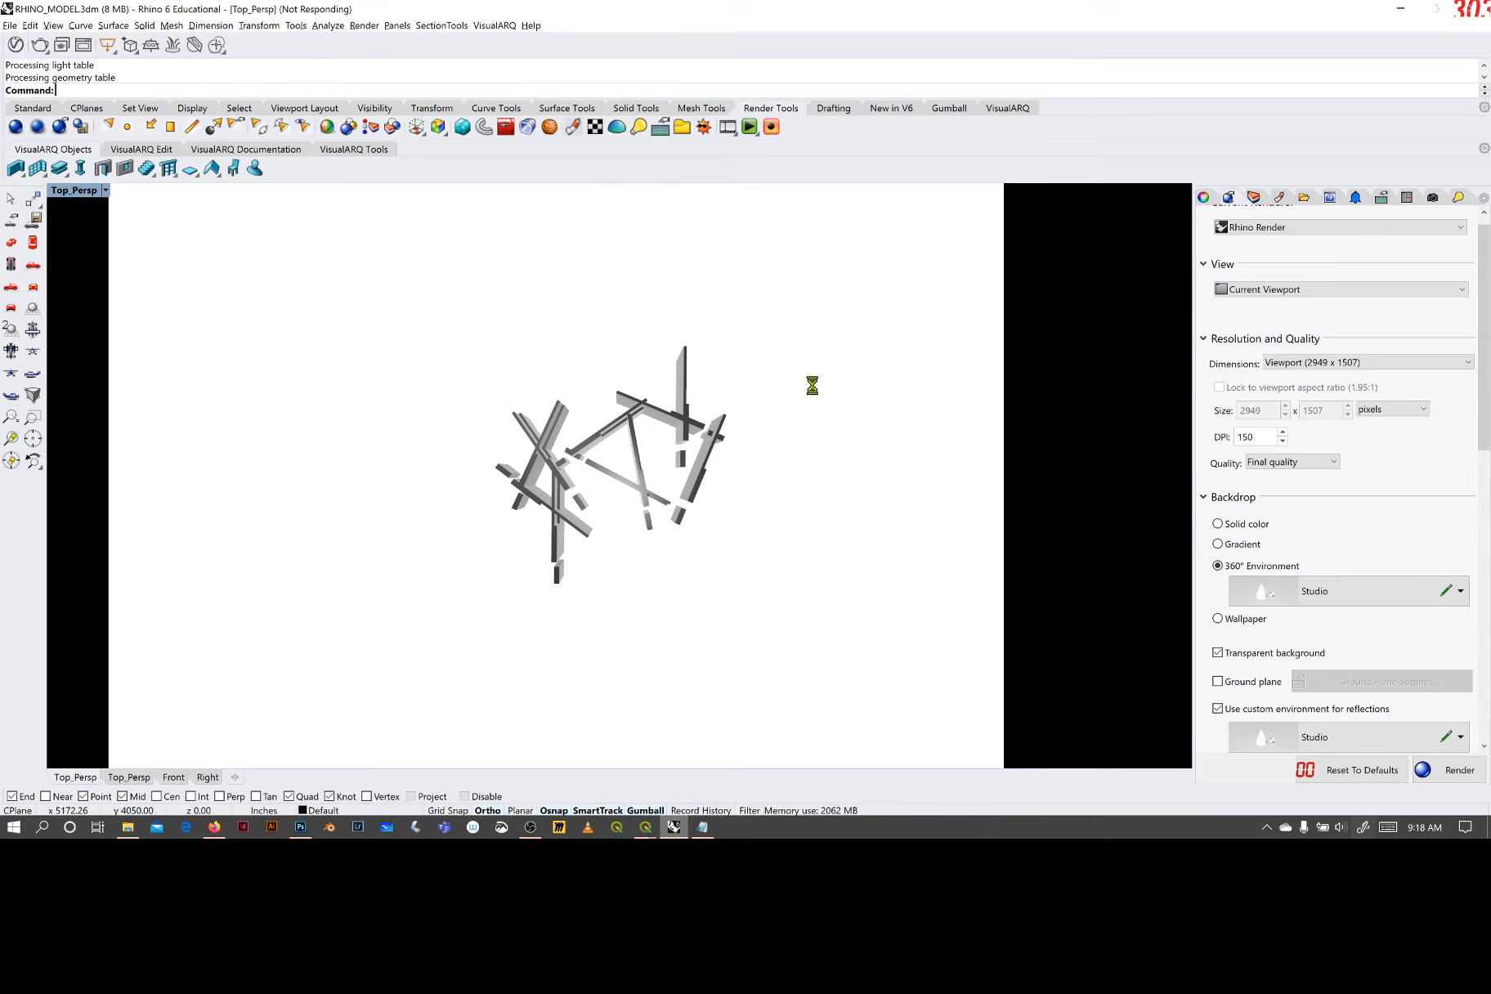
# - Set the Top_Persp viewport to Shaded display and check the black Plastic material of Layer 02
pyautogui.click(105, 189)
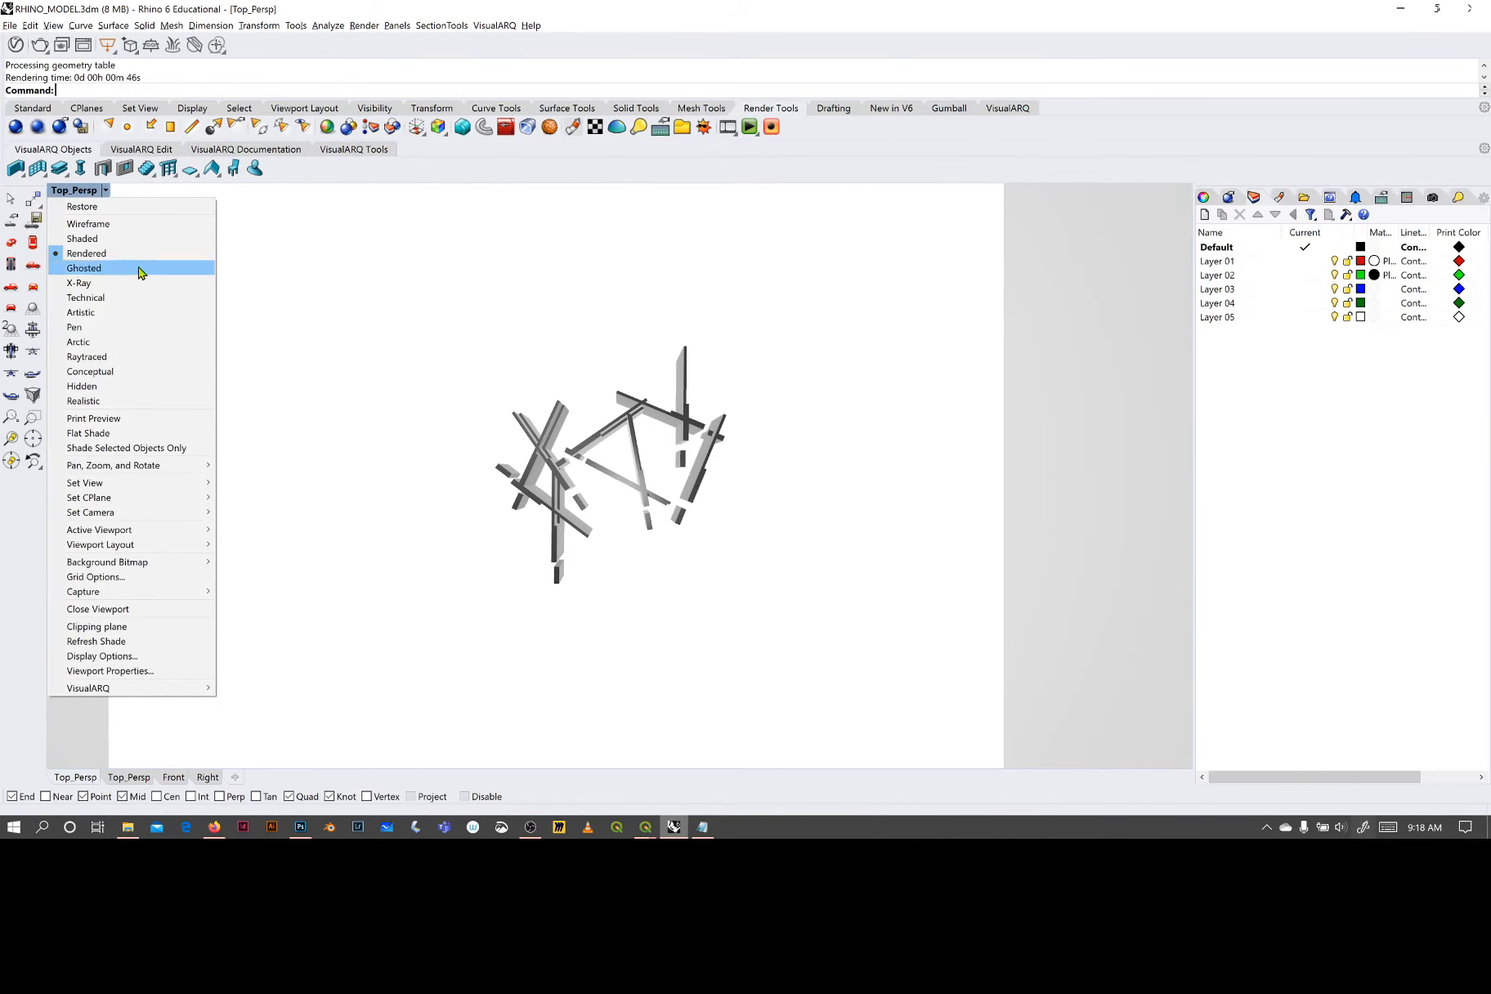
pyautogui.click(96, 239)
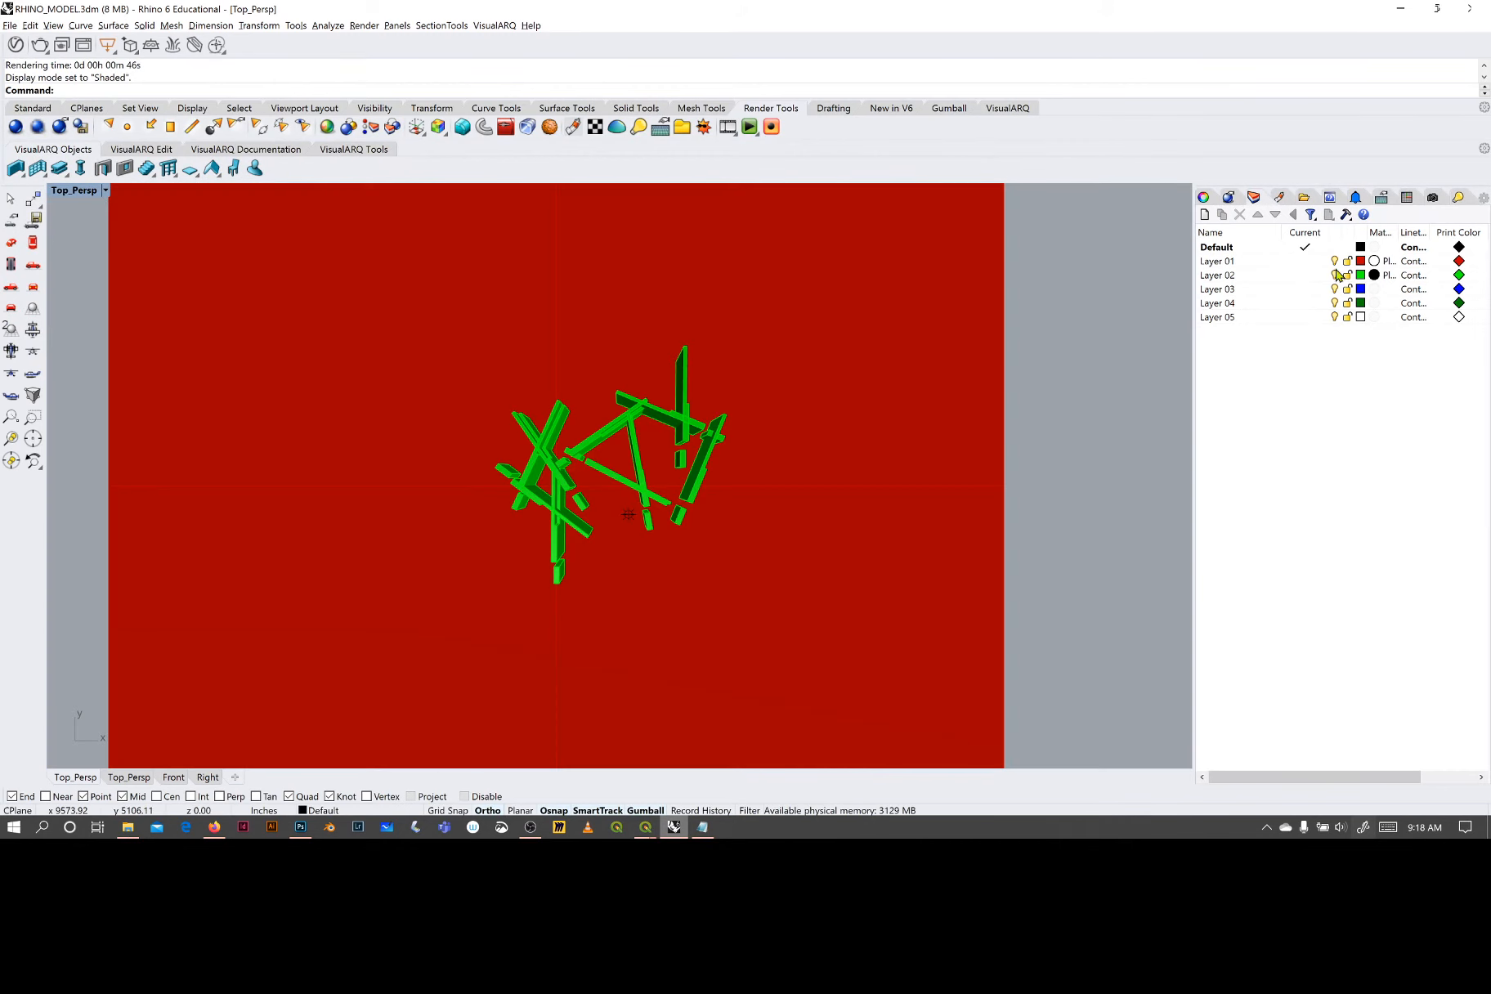
pyautogui.click(1375, 275)
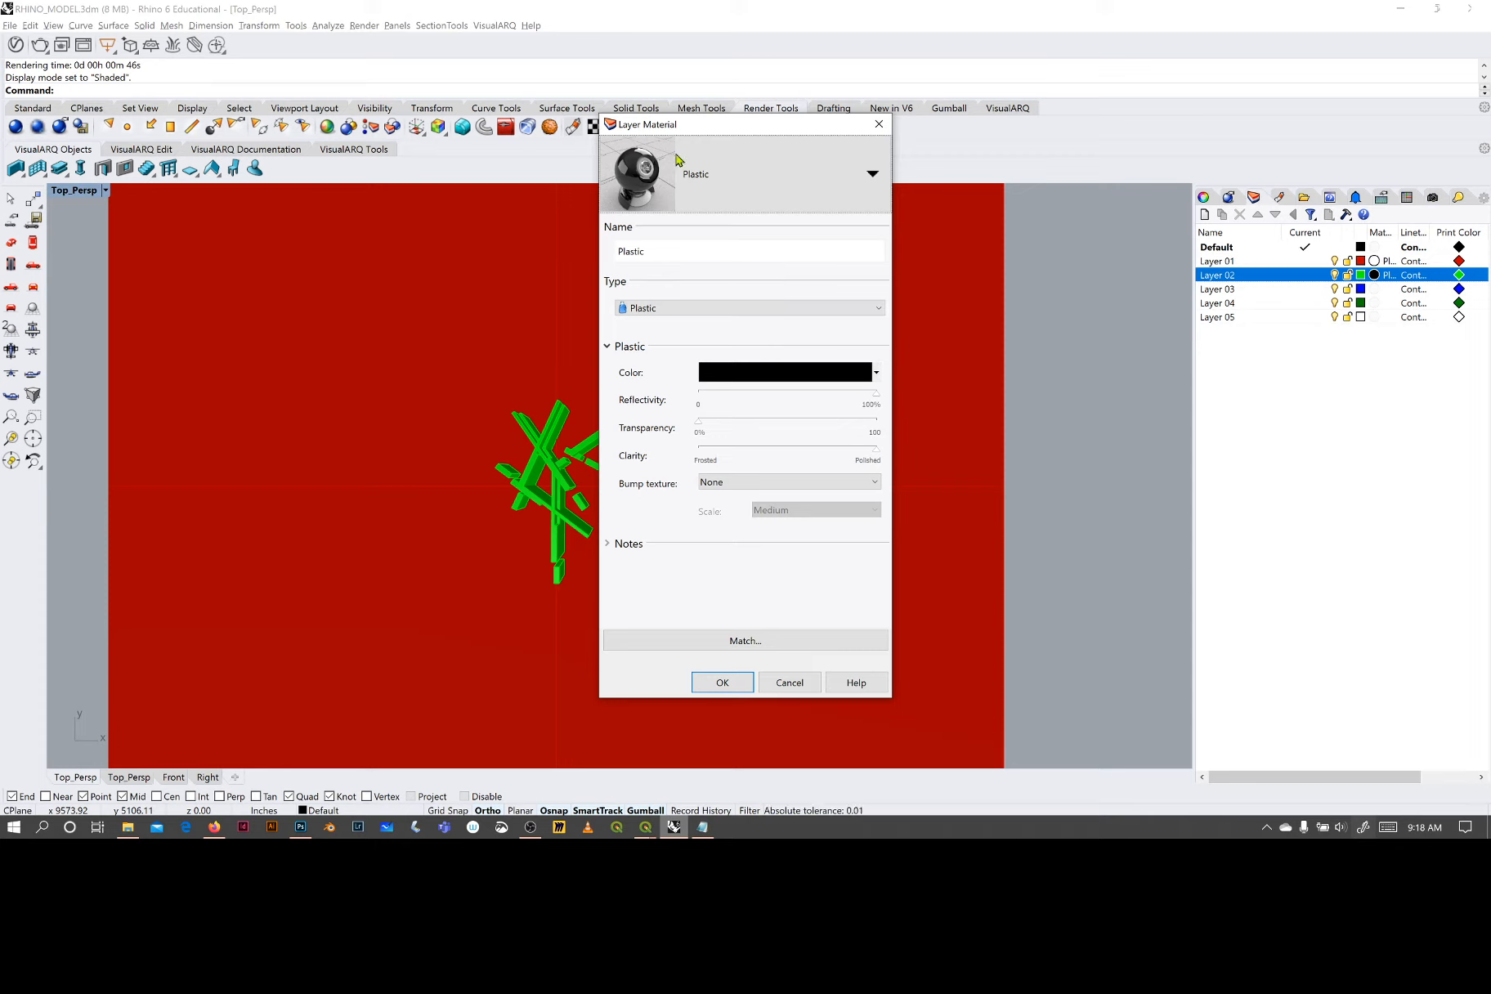
pyautogui.click(732, 685)
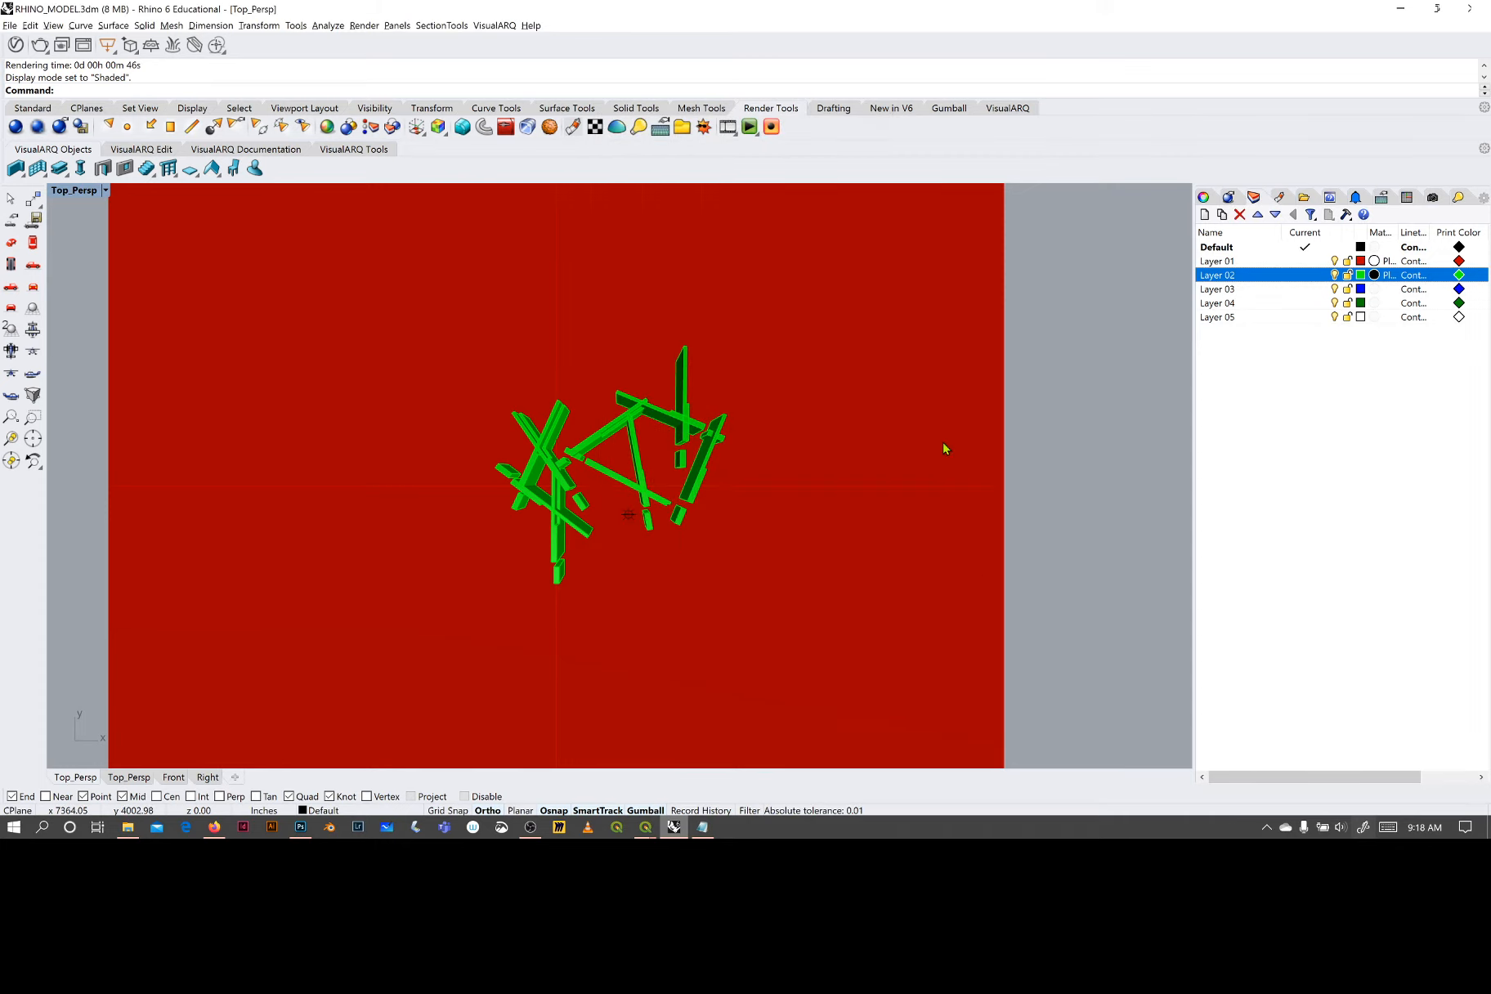
# - Show the hidden objects and hide the red ground surface beneath the aerial photo
pyautogui.click(912, 512)
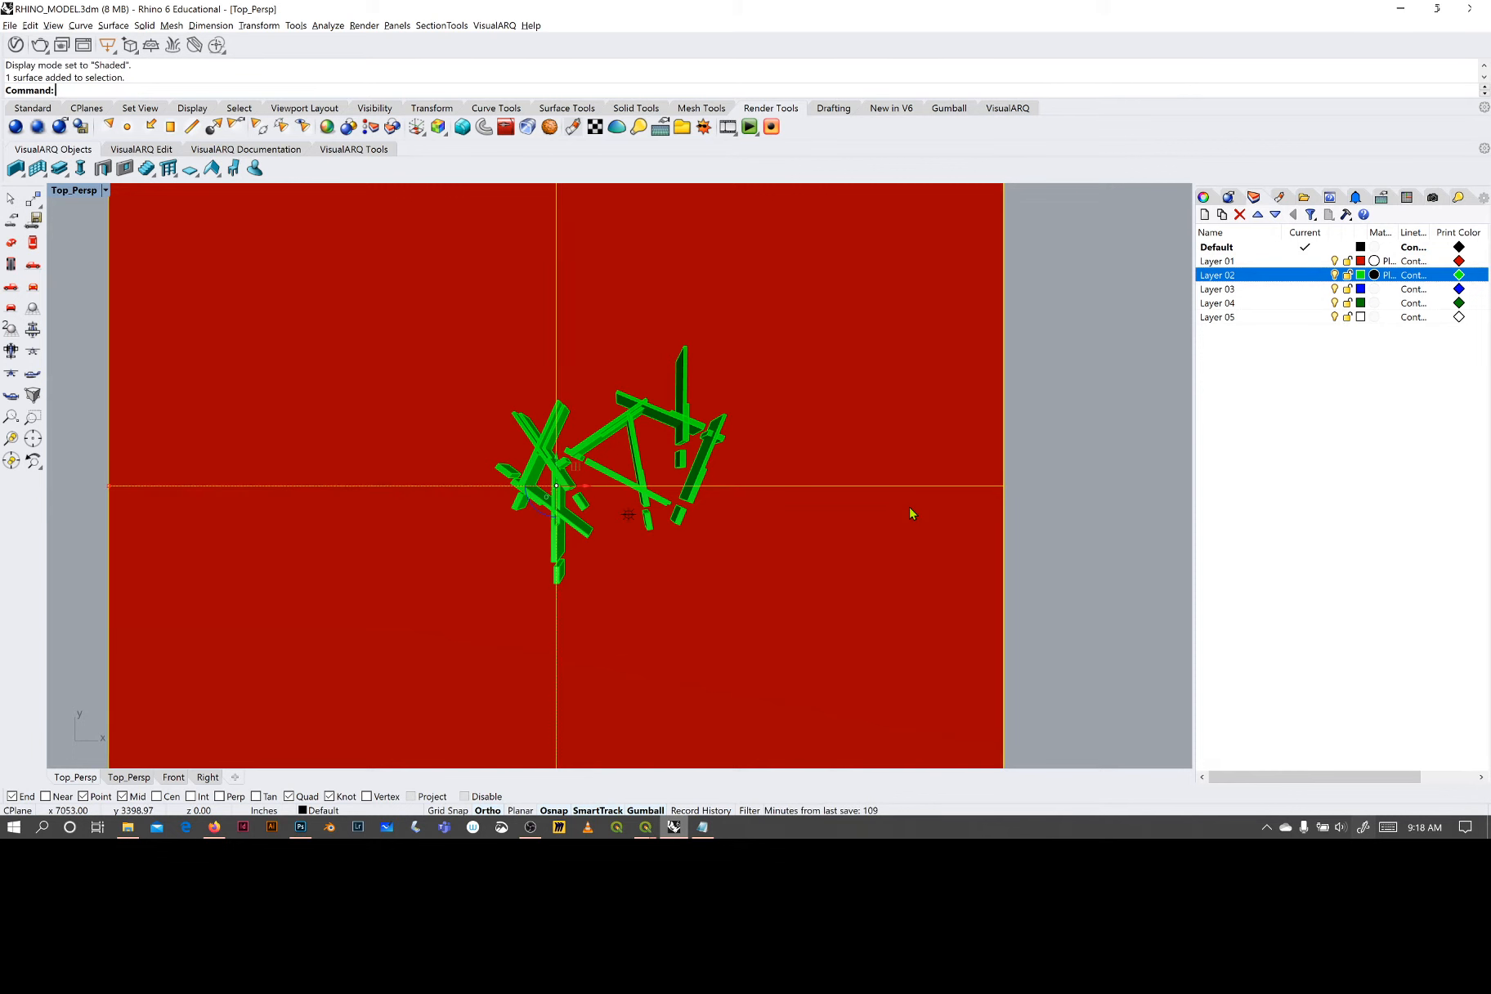
pyautogui.hotkey('ctrl', 'alt', 'h')
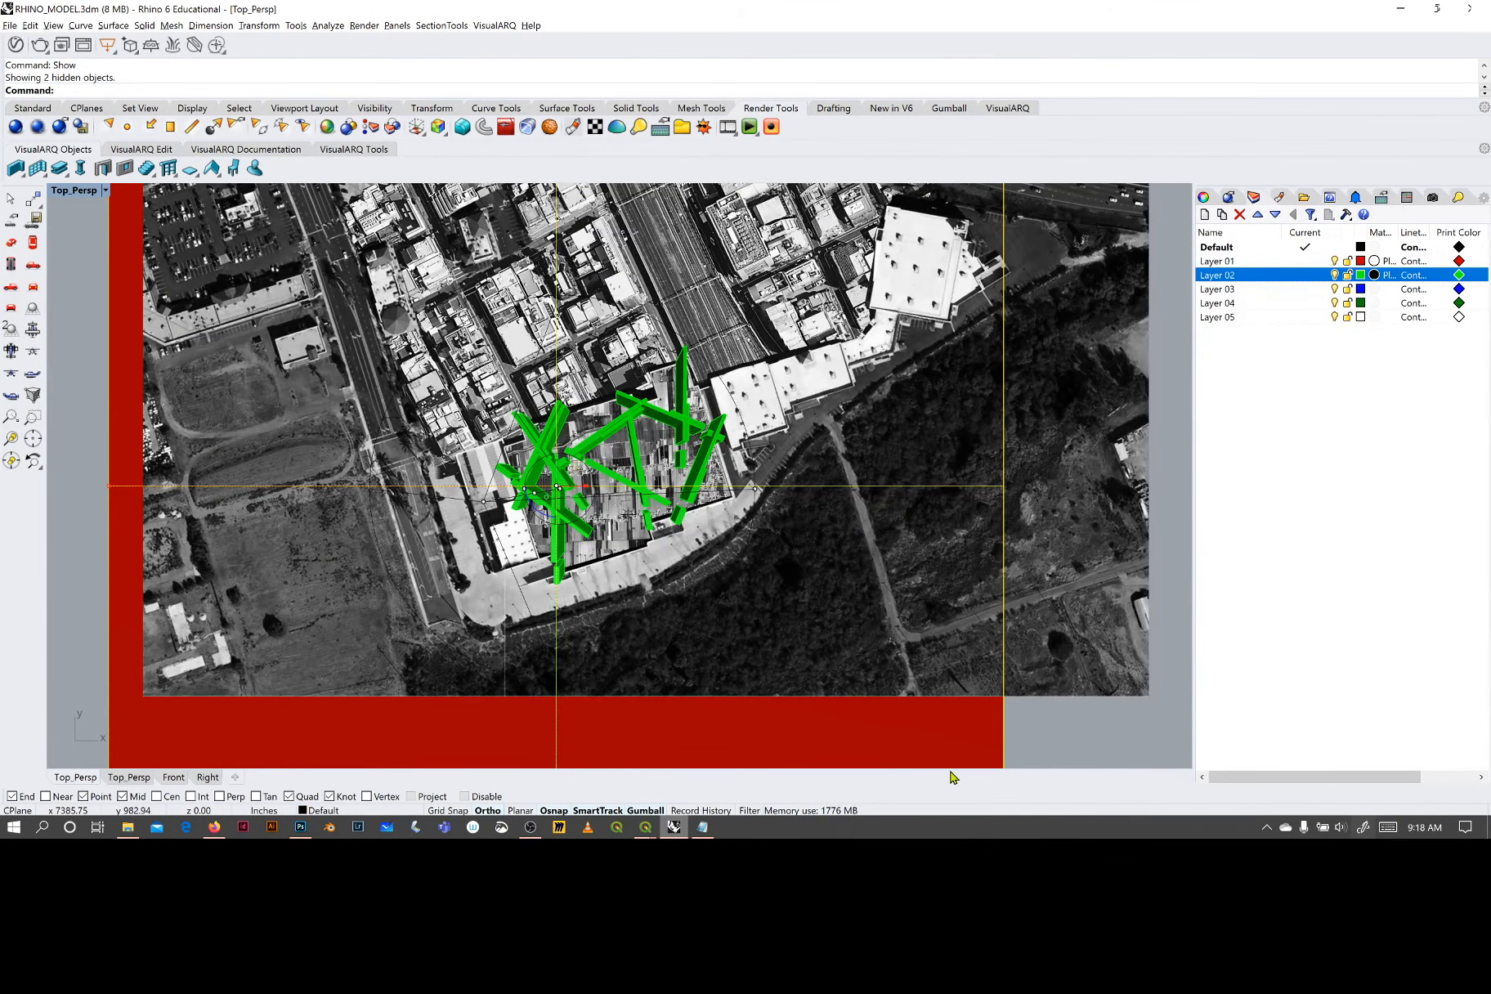
pyautogui.write('h')
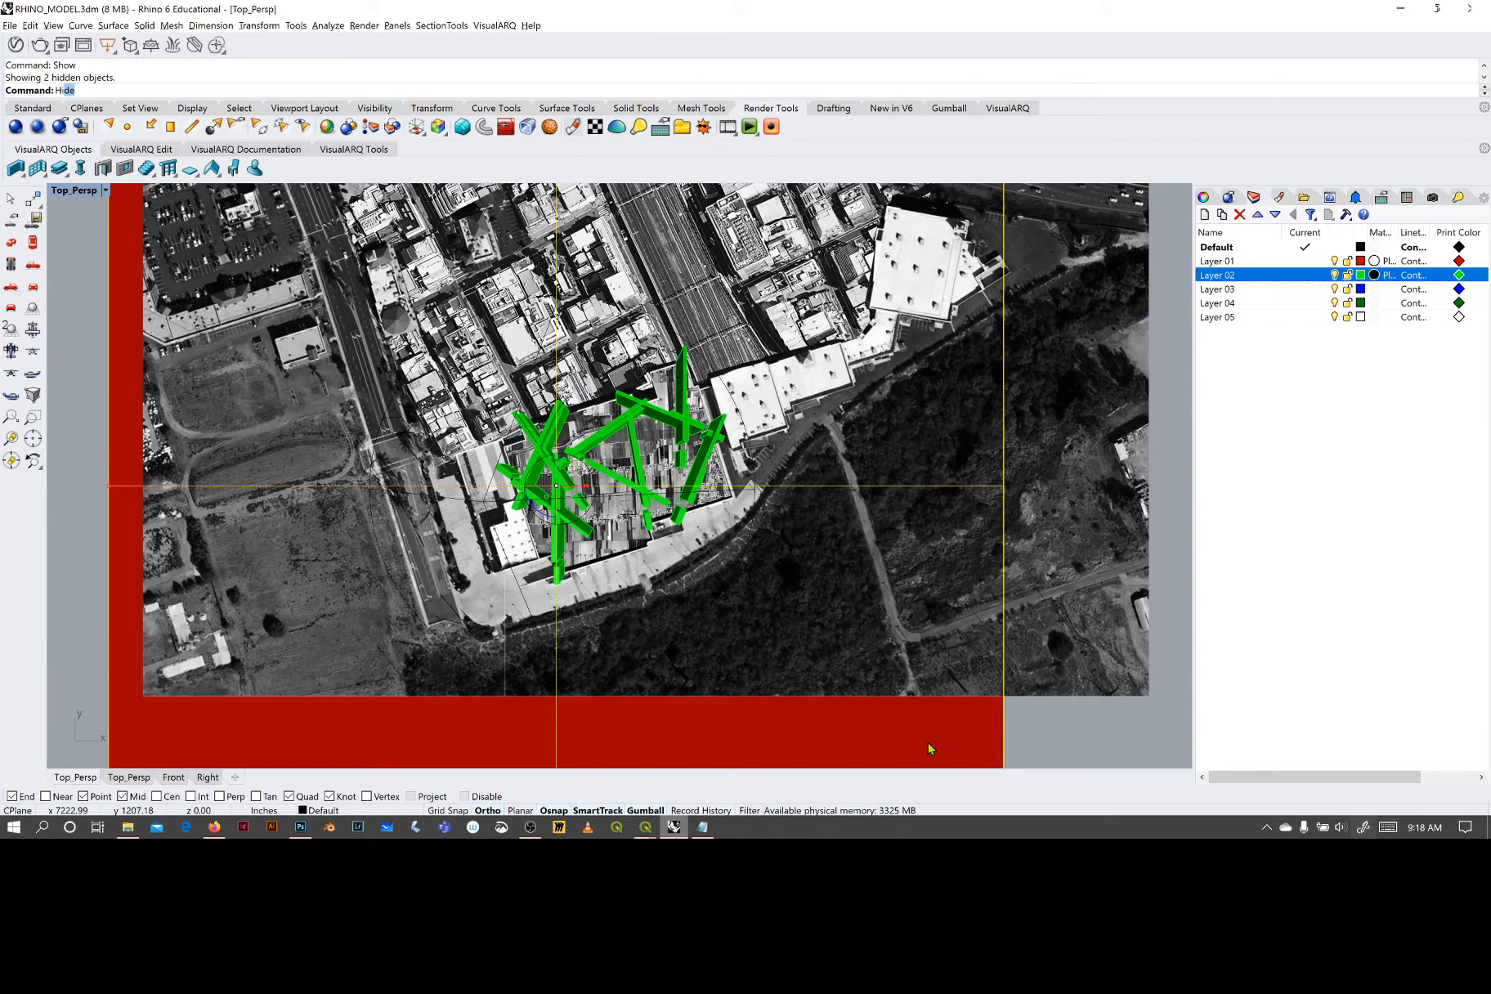
pyautogui.write('ide')
pyautogui.press('Return')
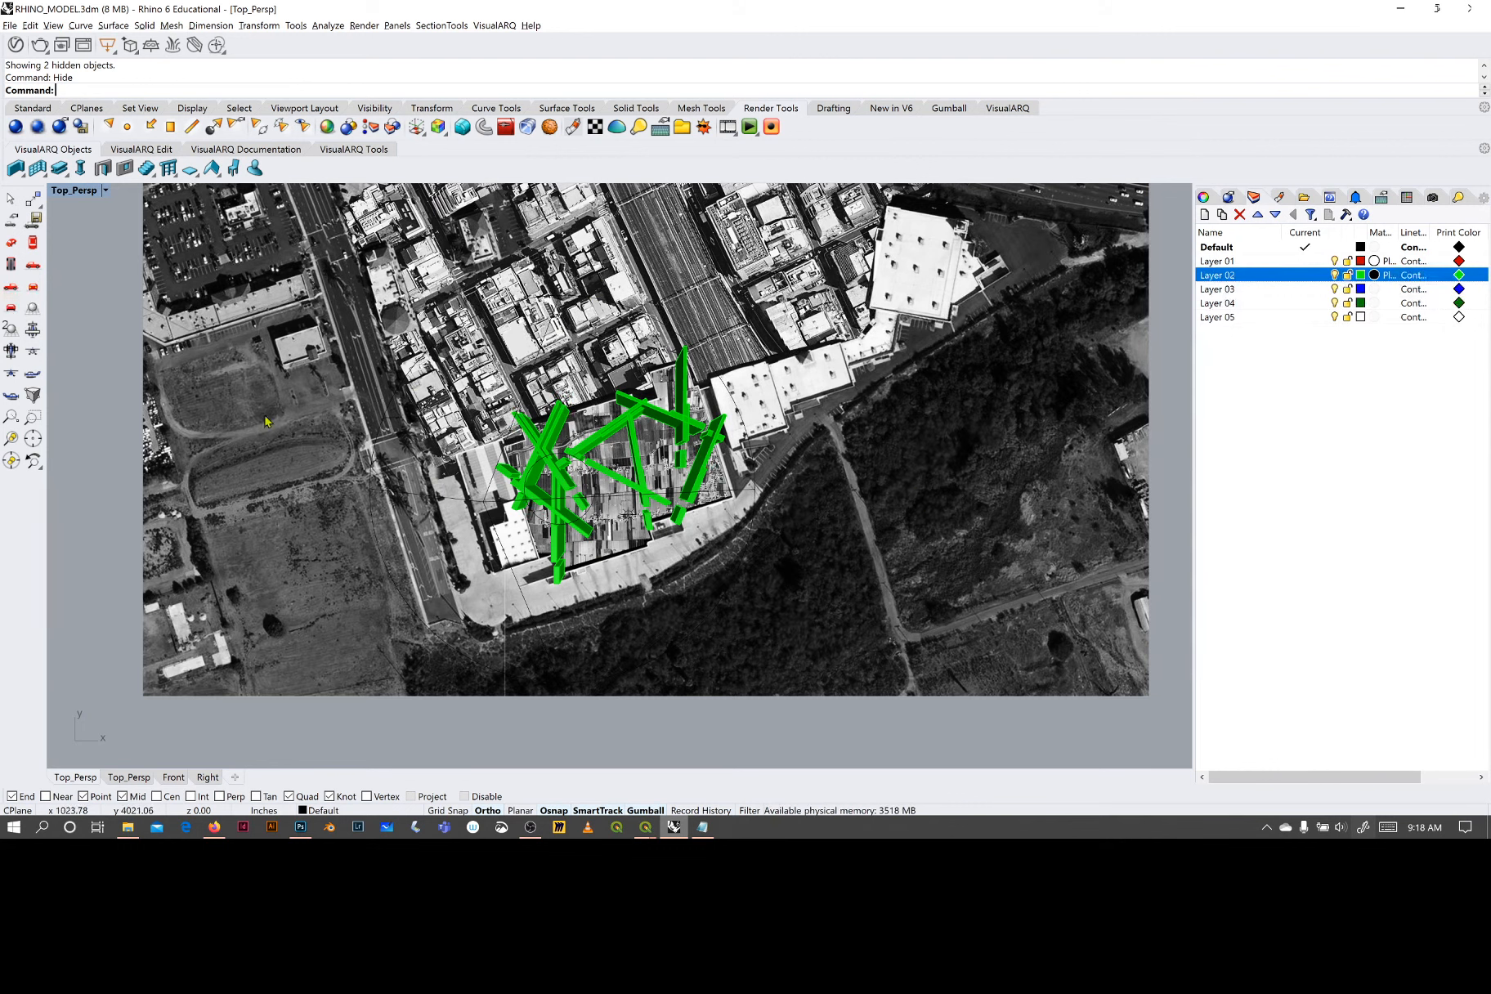
# - Render the walls over the aerial photo and close the finished render window
pyautogui.click(366, 26)
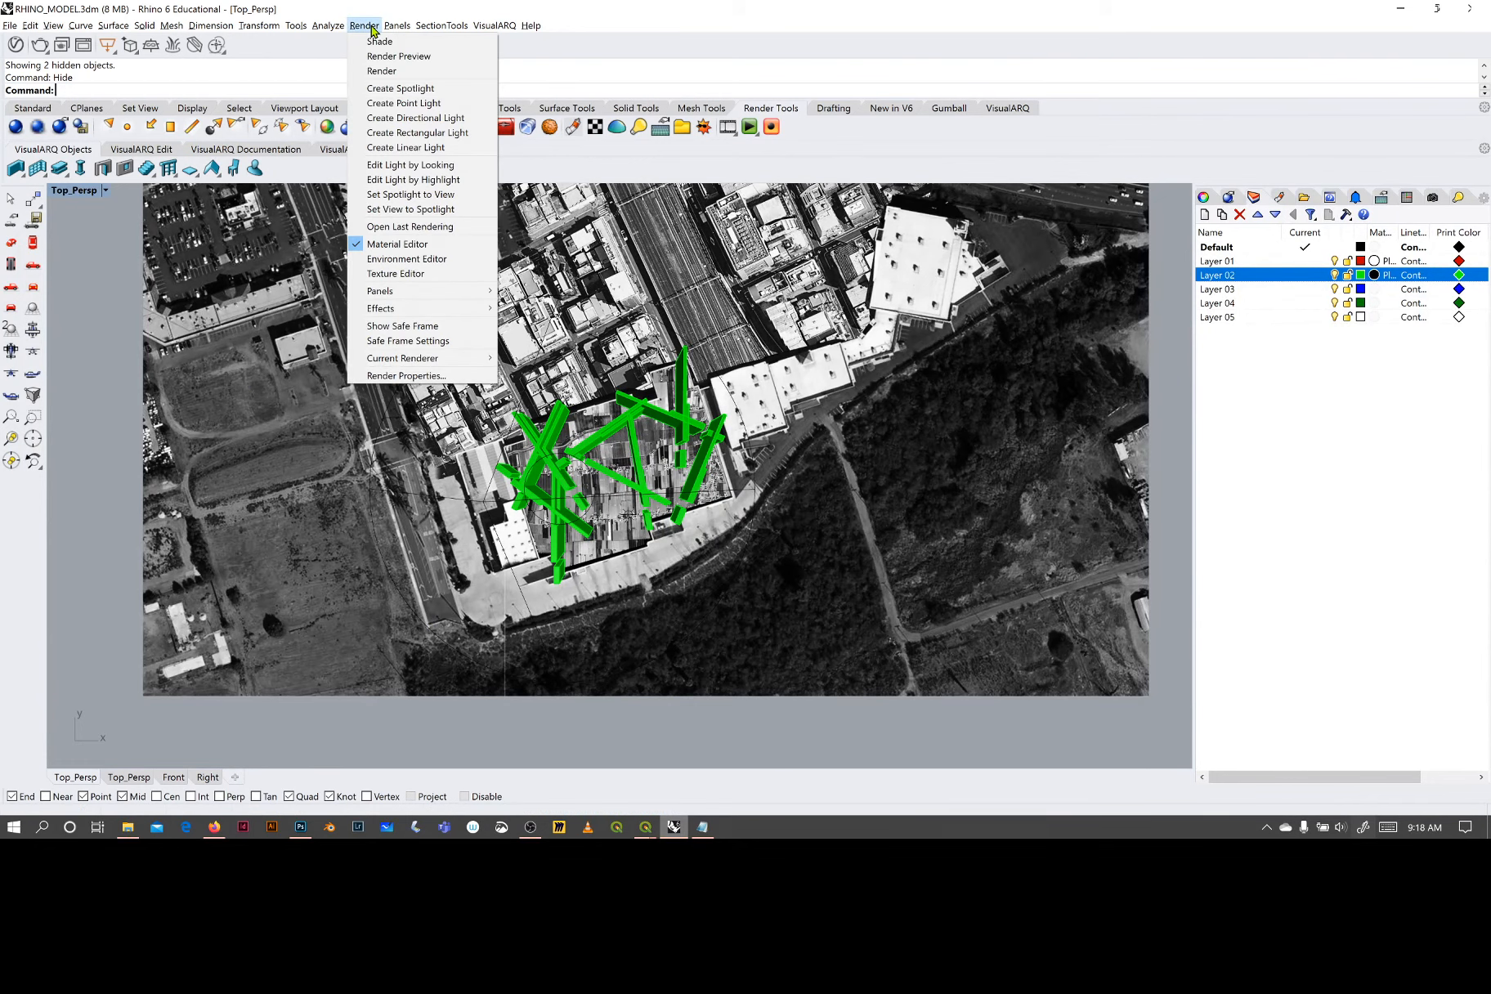
pyautogui.click(386, 57)
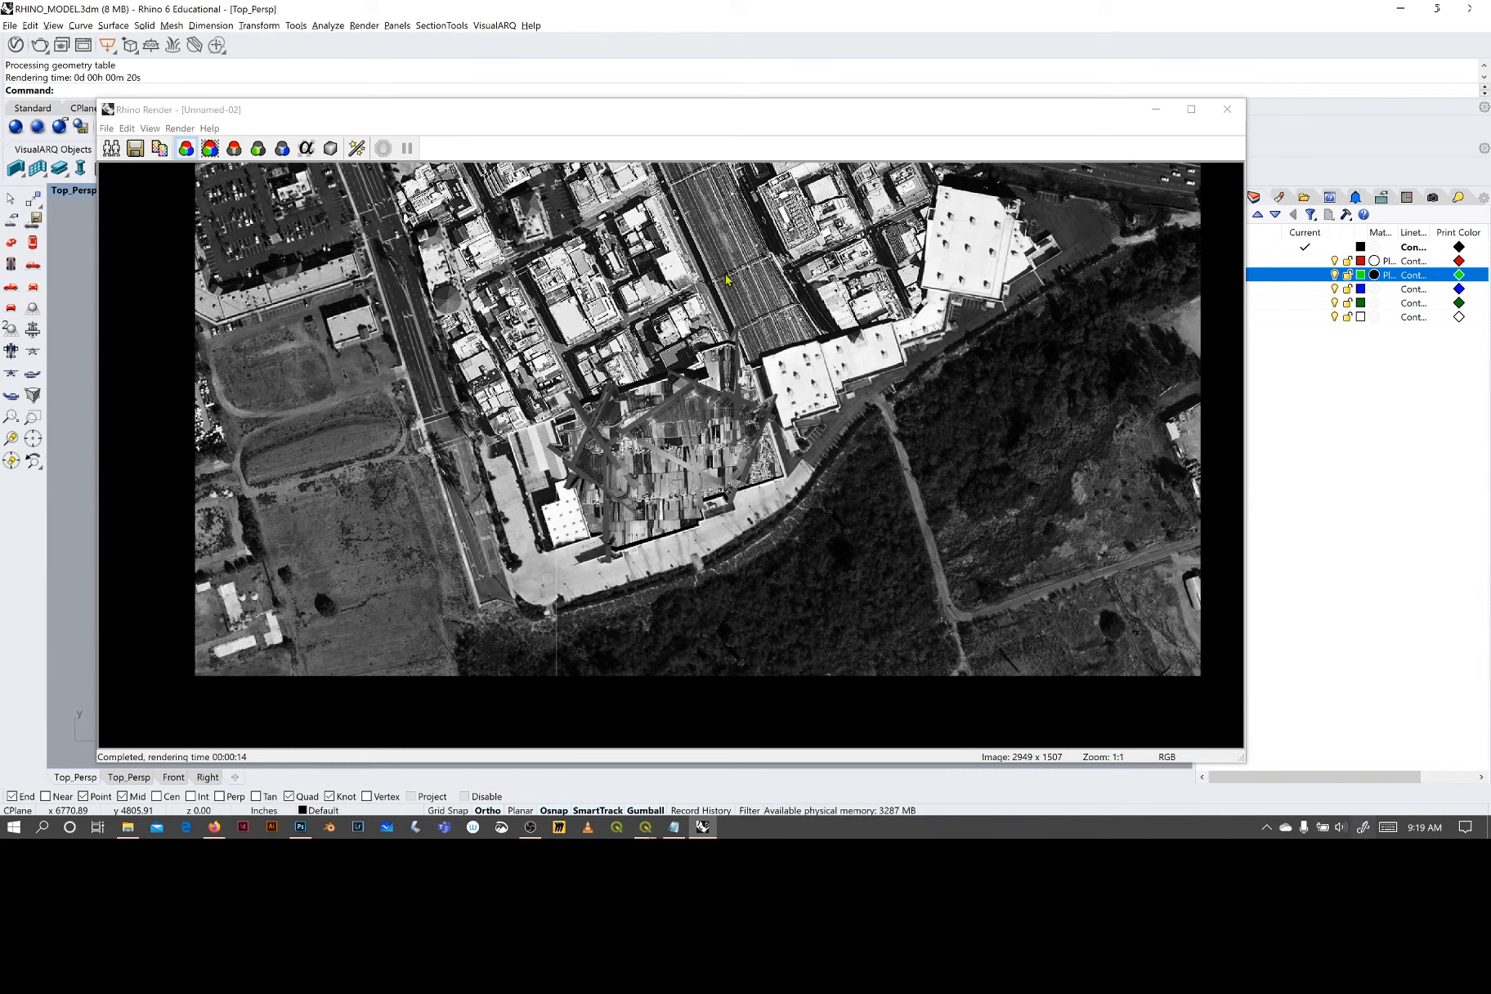
pyautogui.click(1230, 116)
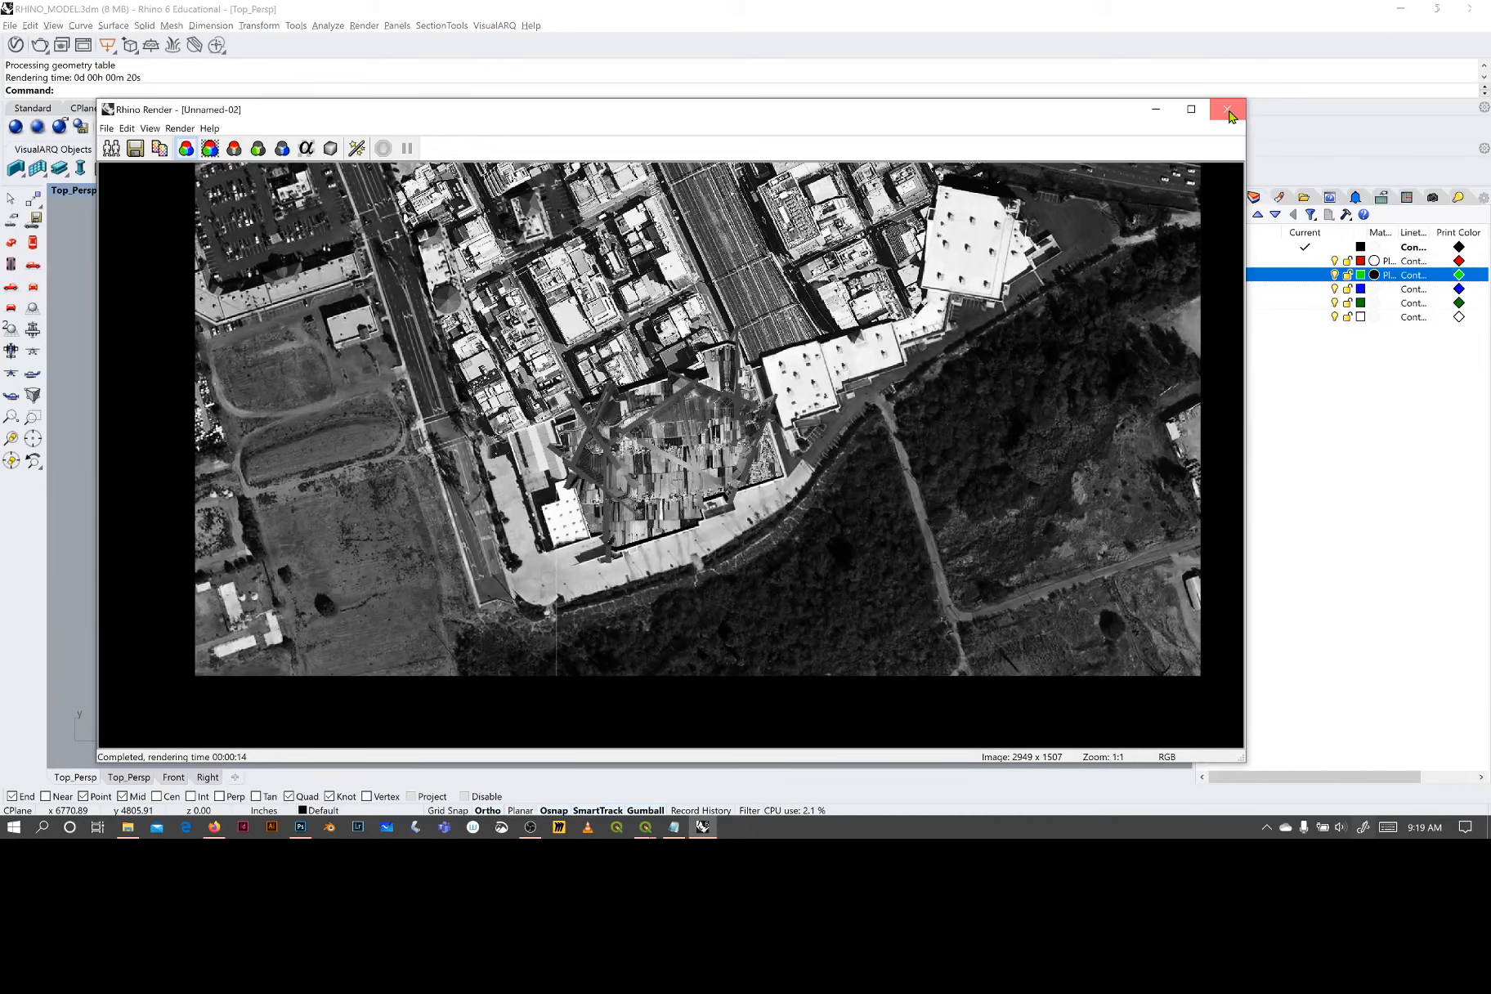
pyautogui.click(1230, 116)
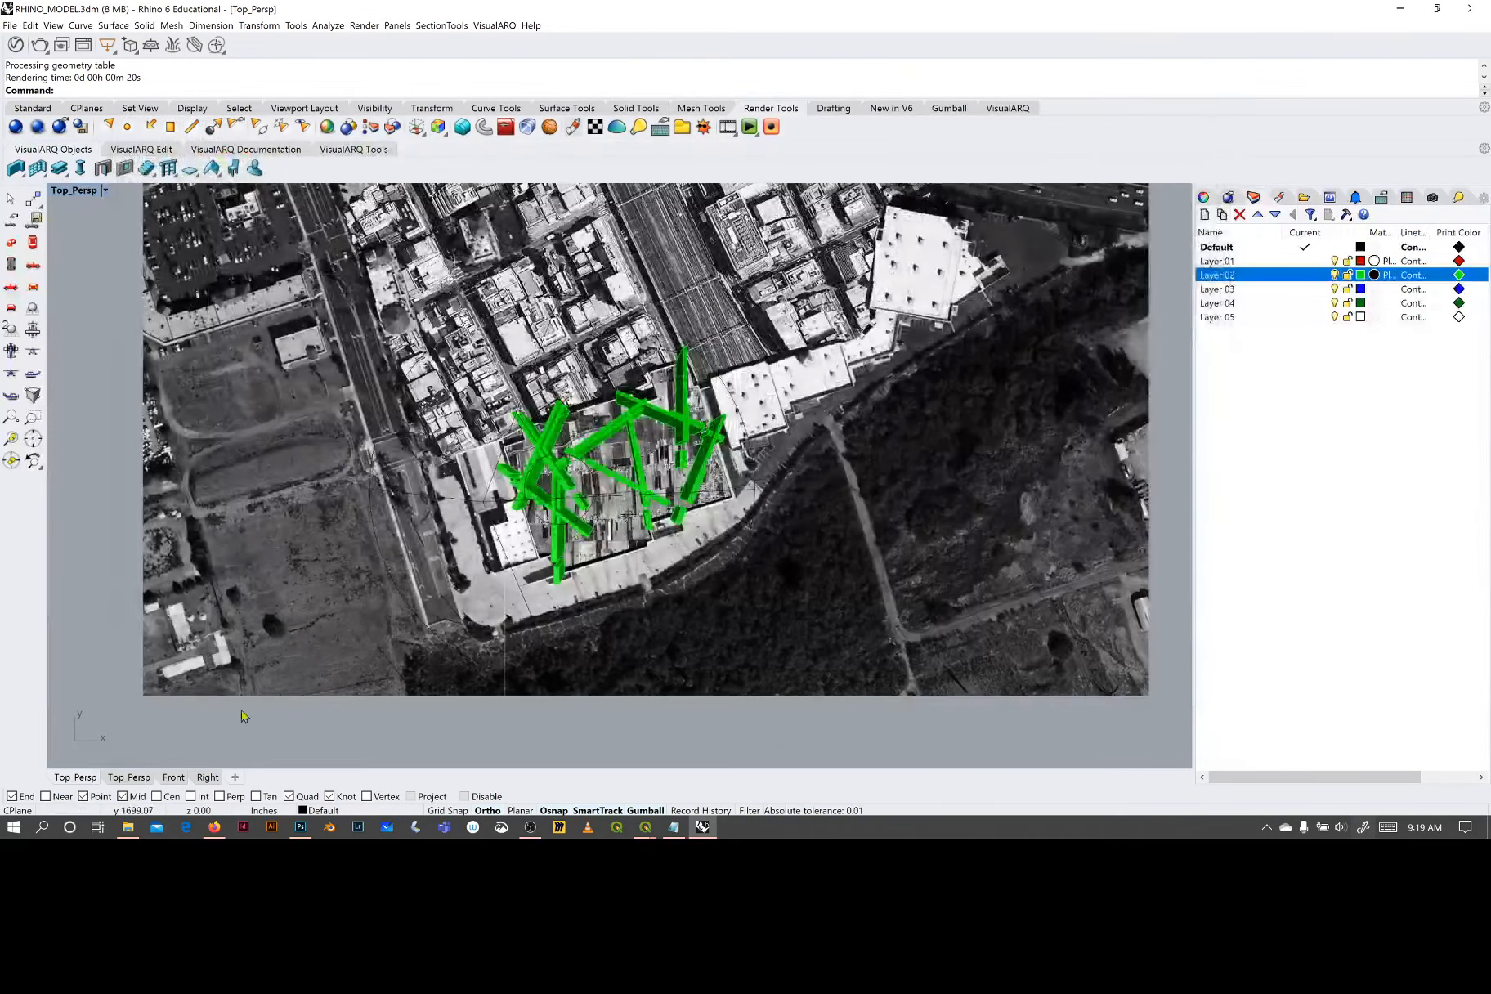
# - Look at the mall composite in Photoshop, return to Rhino and hide the aerial photo surface
pyautogui.click(300, 828)
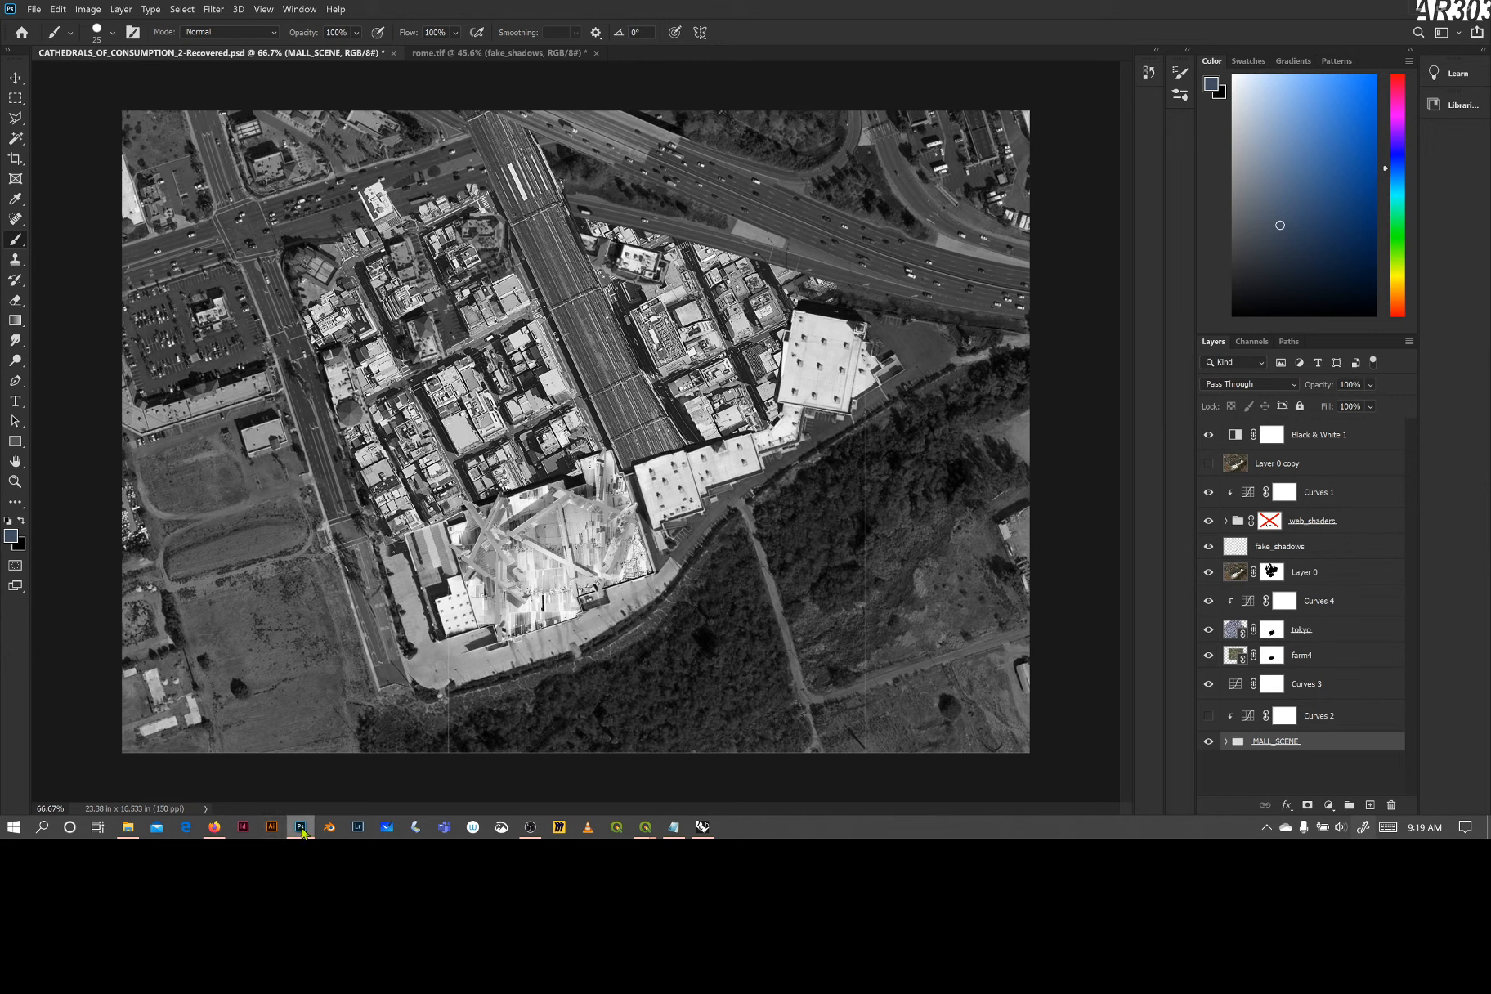
pyautogui.click(704, 828)
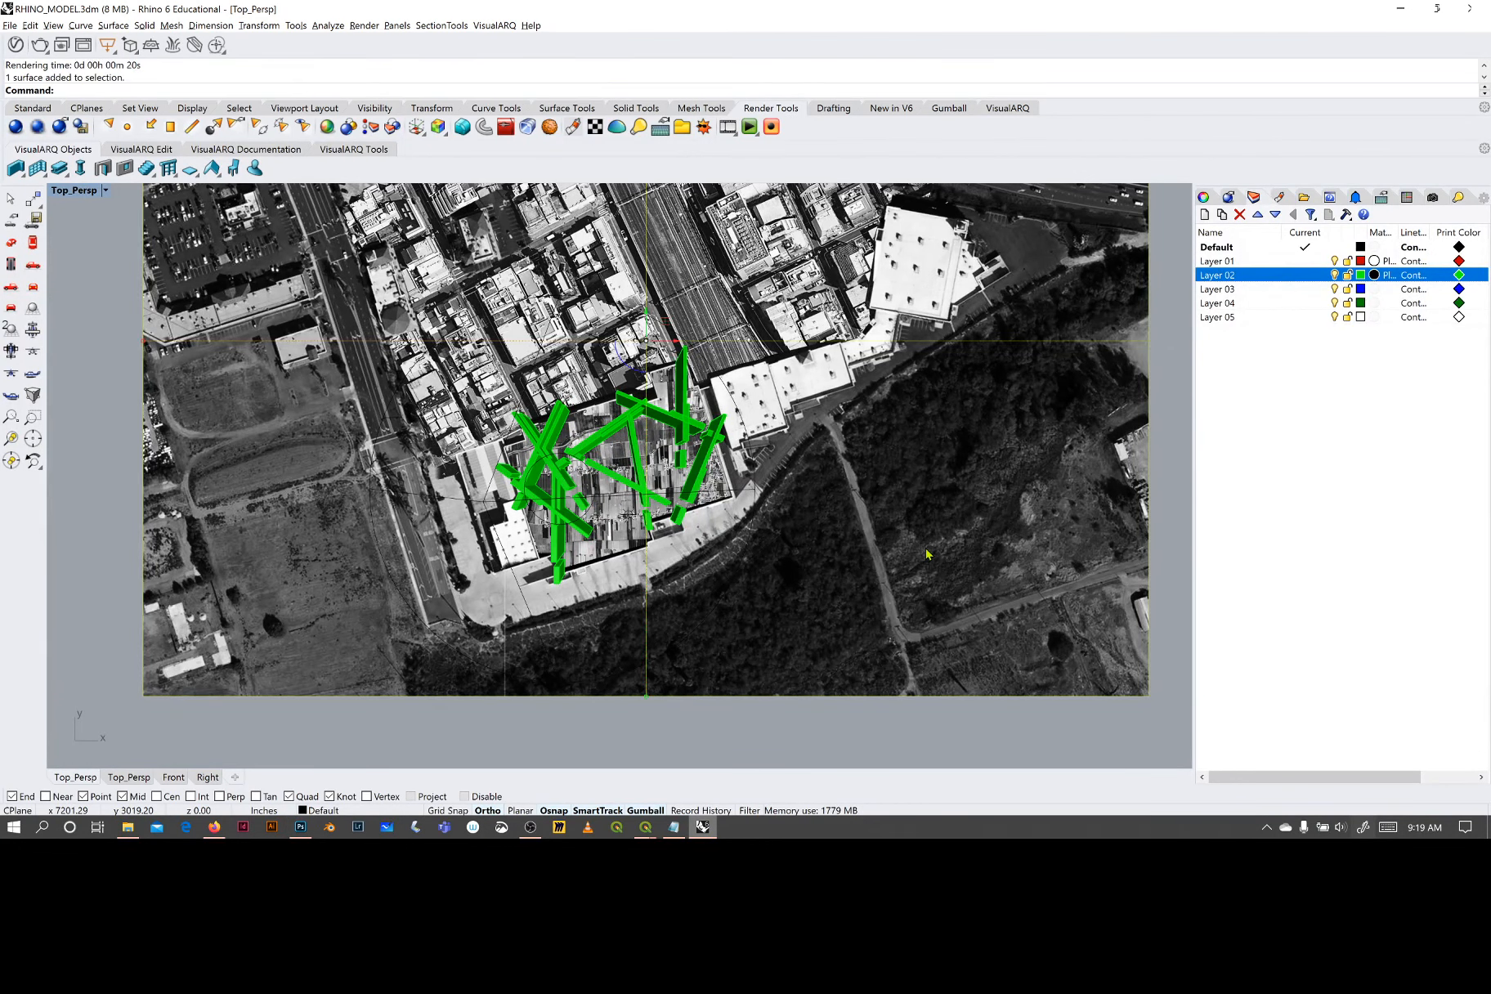
pyautogui.write('Hide')
pyautogui.press('Return')
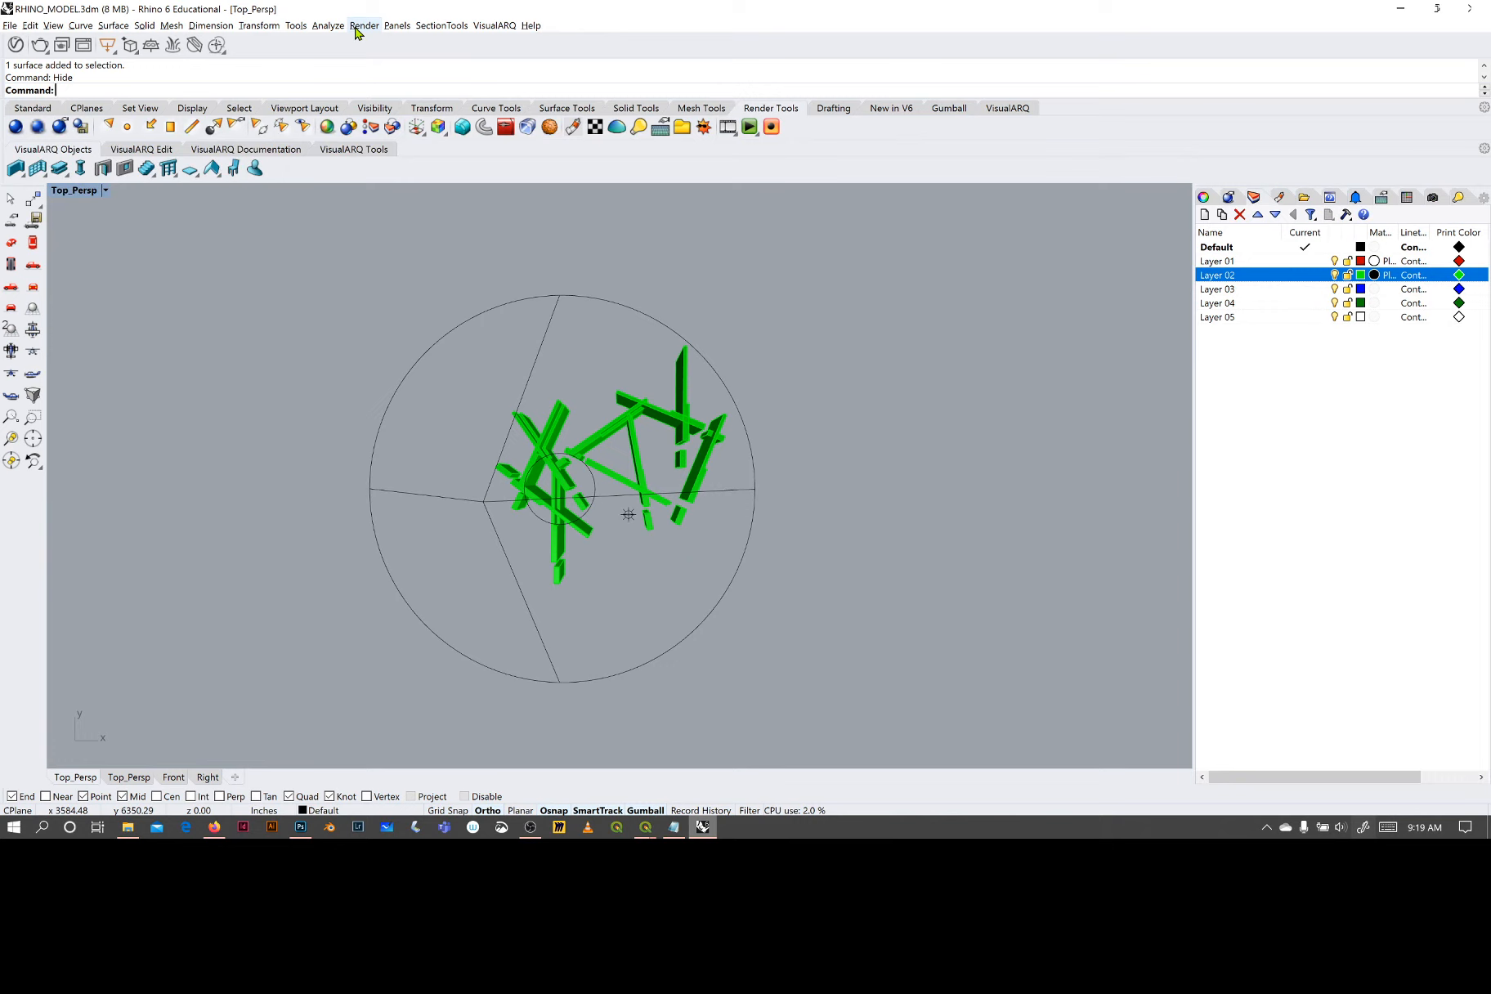
# - Render the walls alone without any ground or photo surface and close the finished render window
pyautogui.click(359, 26)
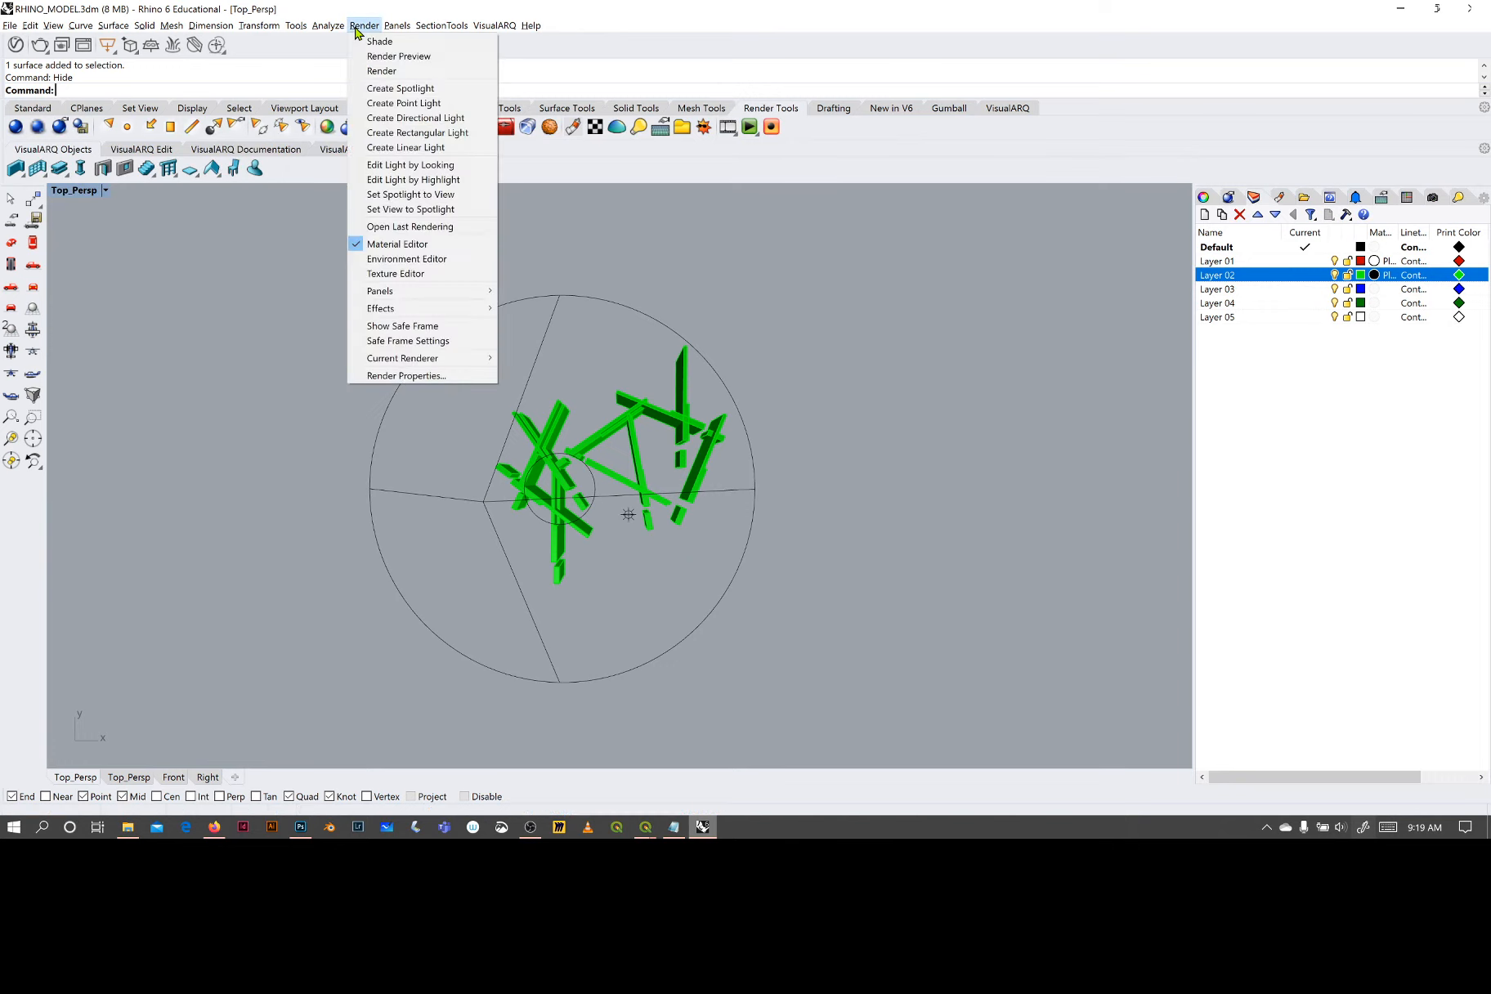
pyautogui.click(389, 69)
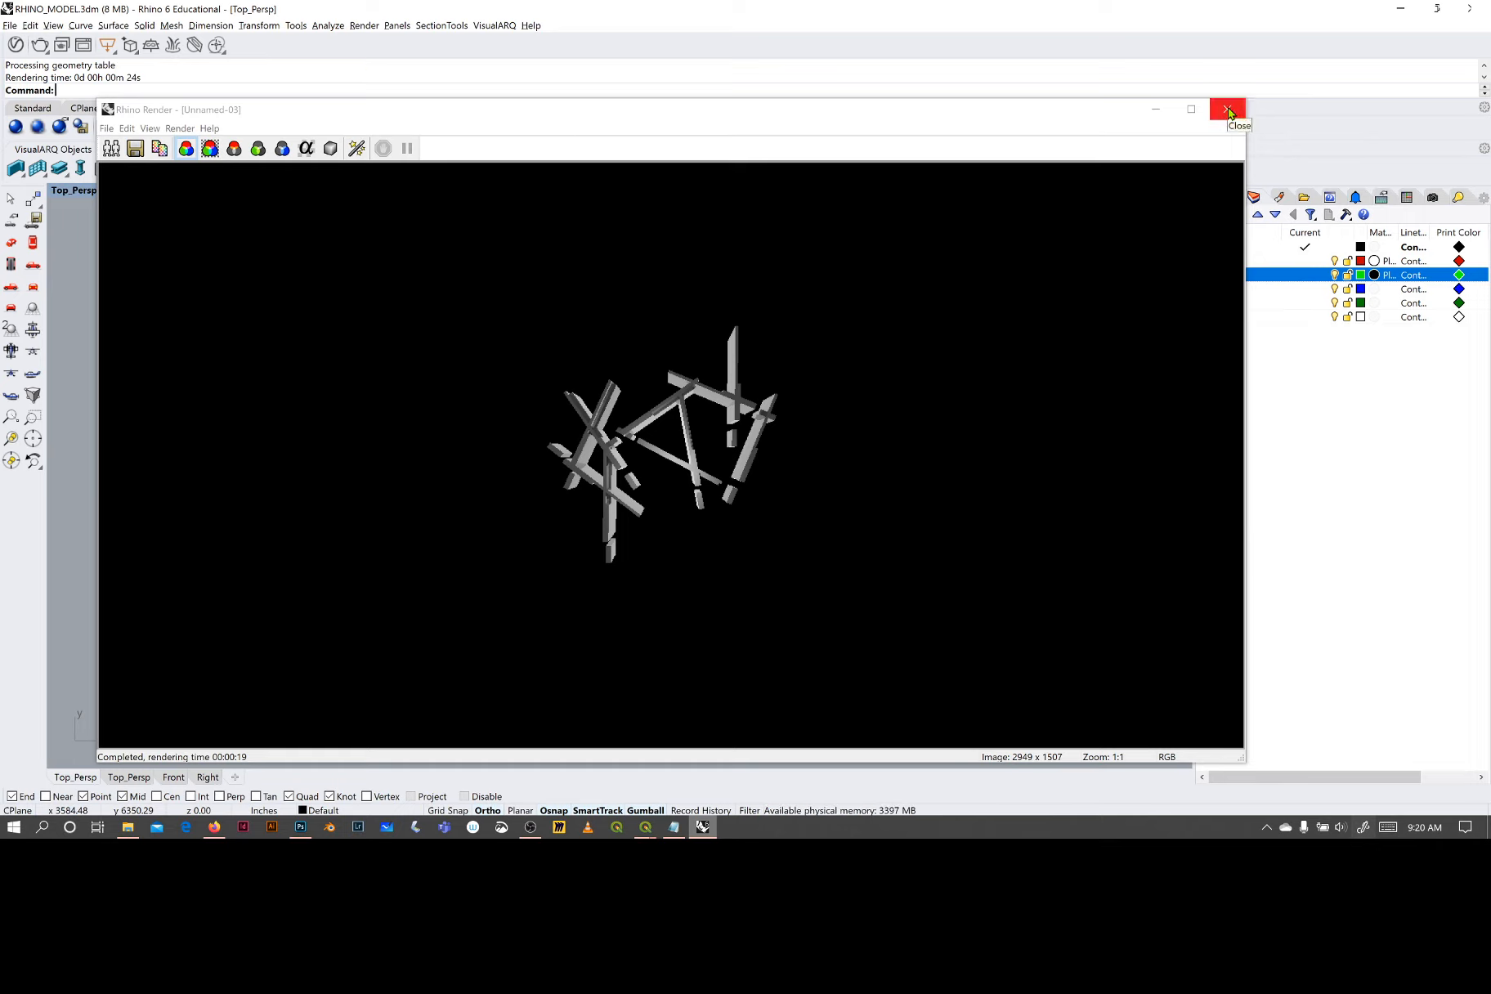
pyautogui.click(1229, 113)
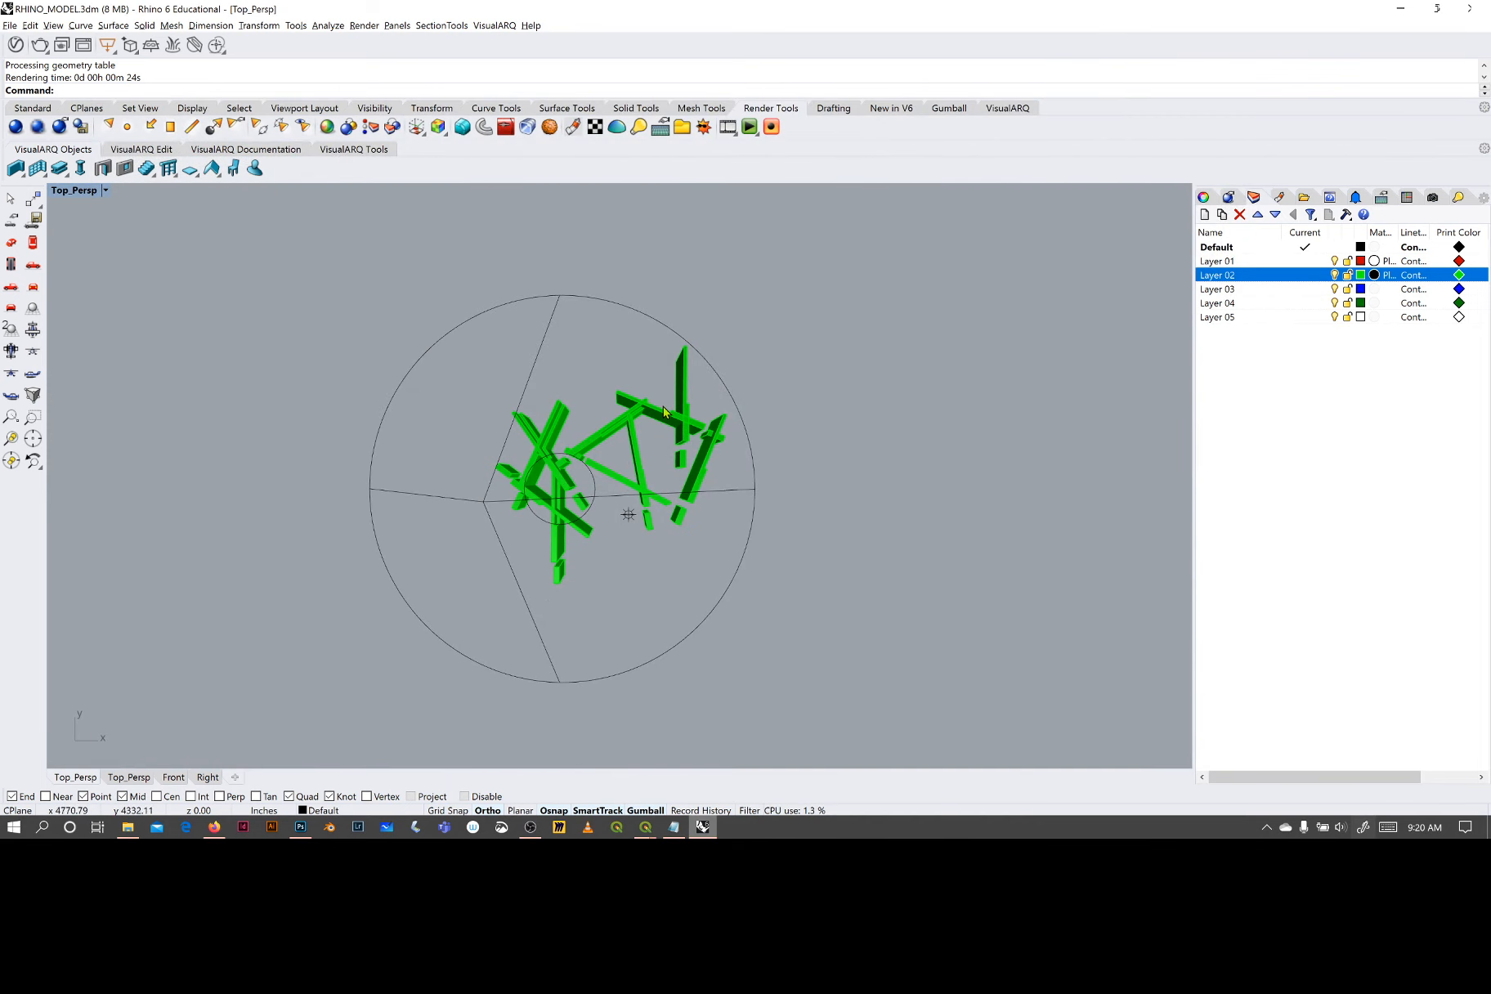